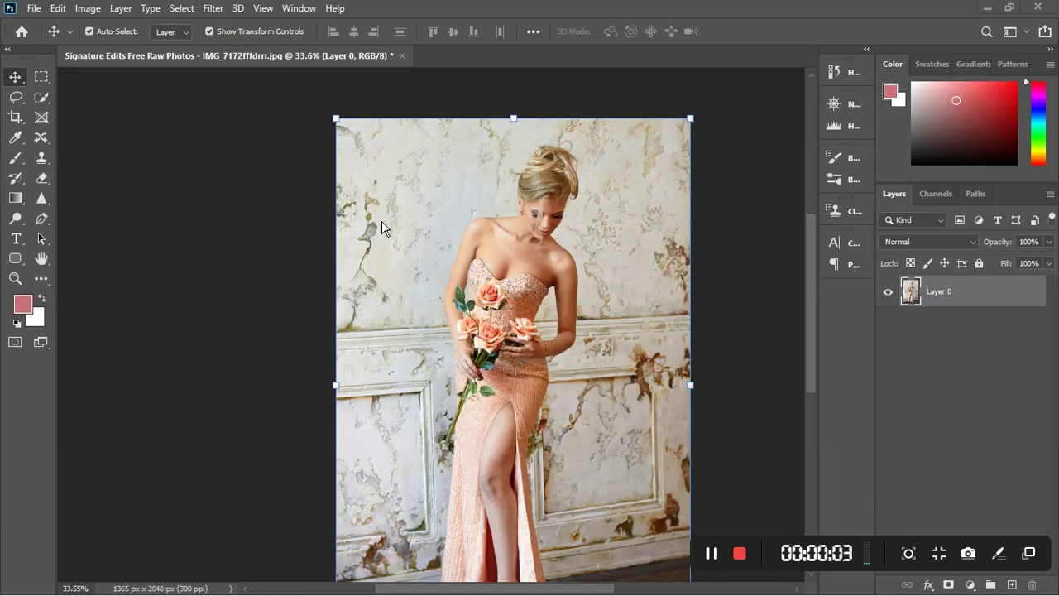
scroll(359, 171, "down", 3)
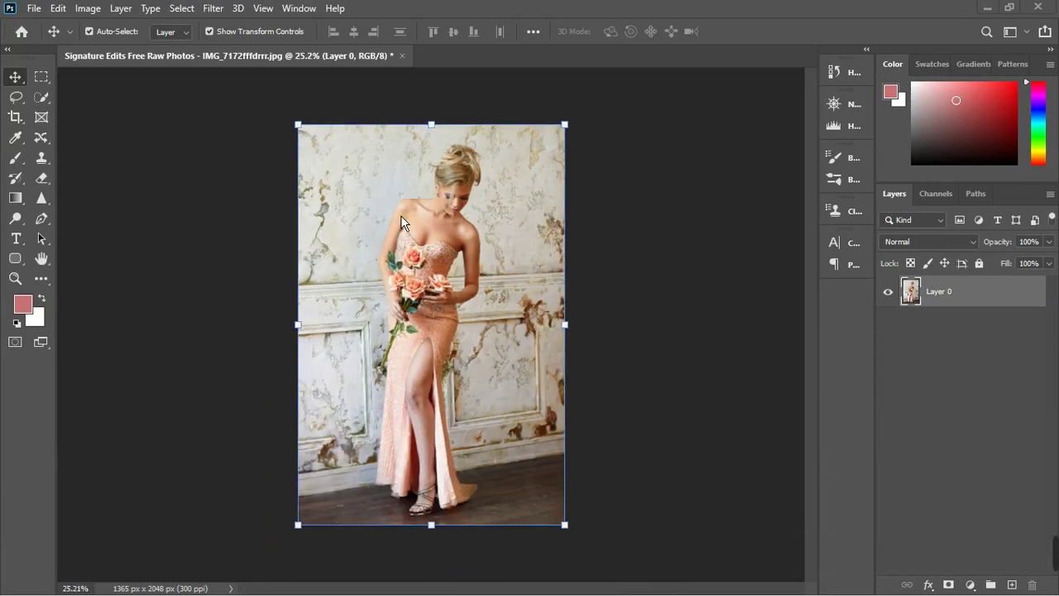
scroll(401, 222, "up", 2)
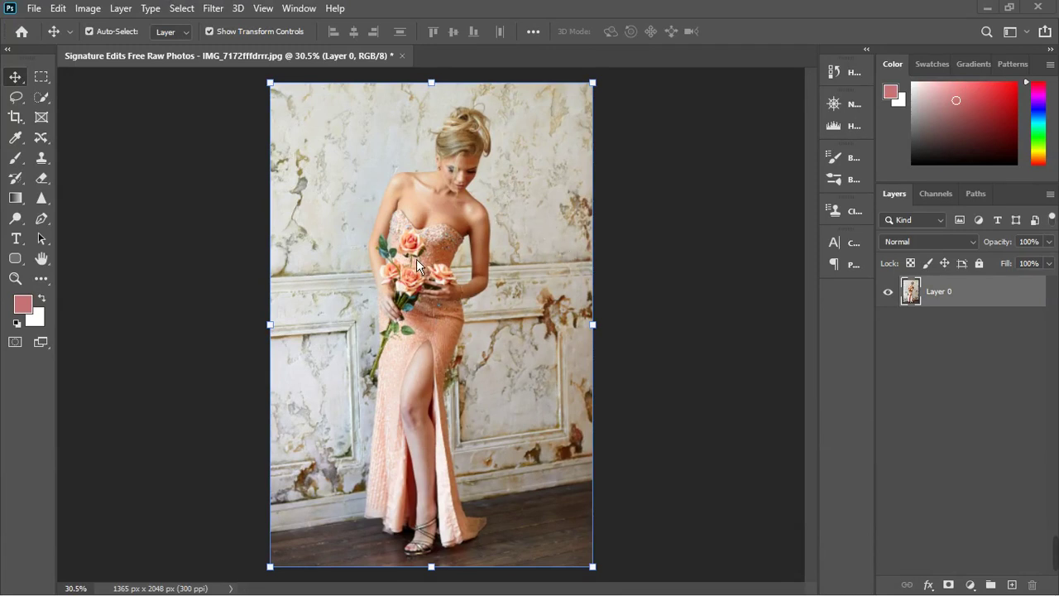
scroll(416, 187, "up", 3)
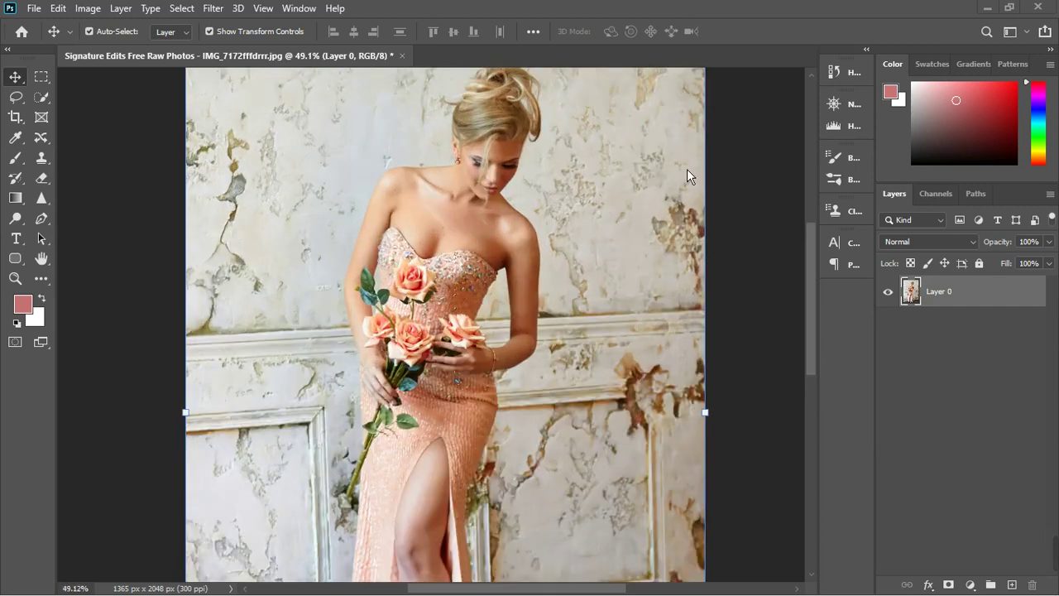
scroll(662, 247, "down", 3)
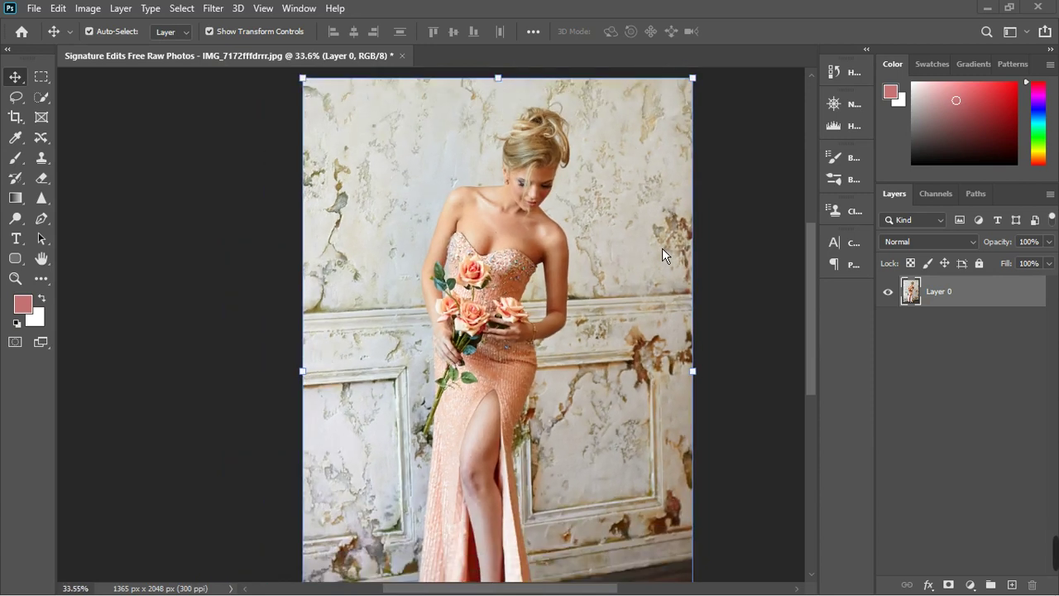
scroll(613, 400, "up", 2)
scroll(548, 344, "down", 2)
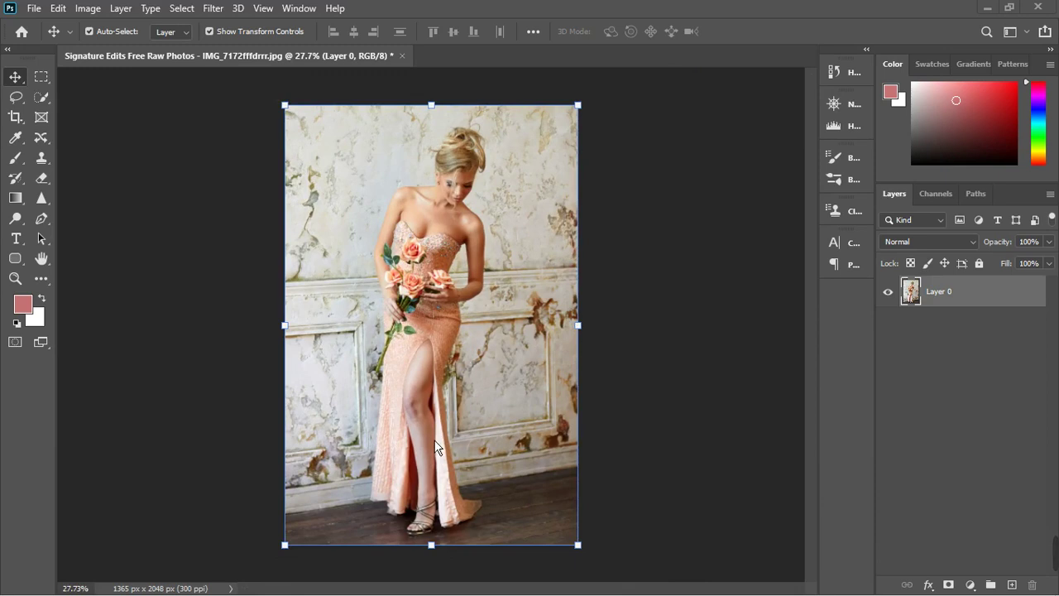
scroll(439, 447, "up", 1)
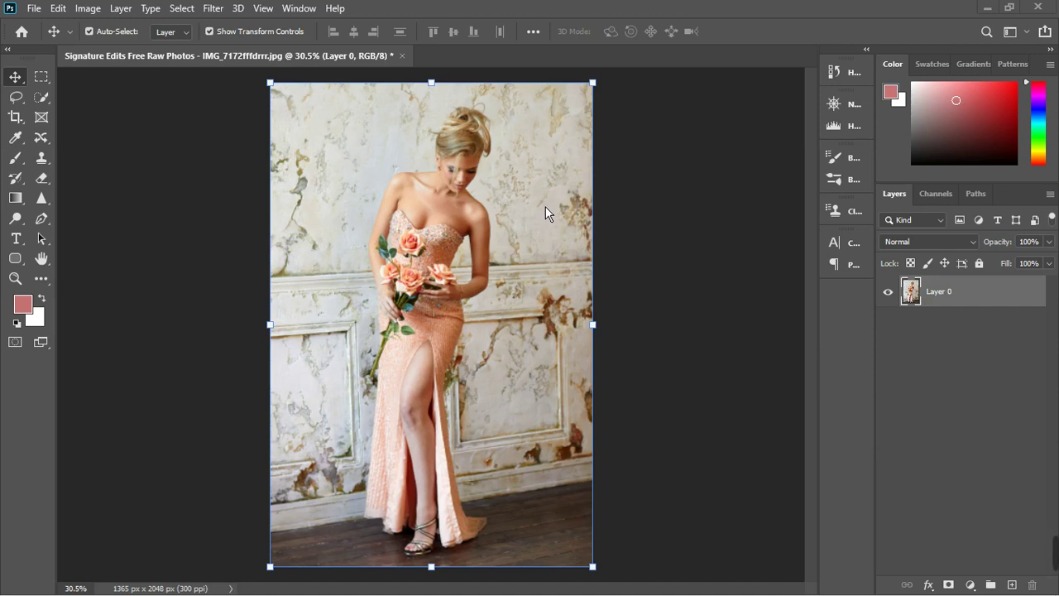
- Duplicate the photo layer Layer 0 twice
left_click(973, 296)
key("ctrl+j")
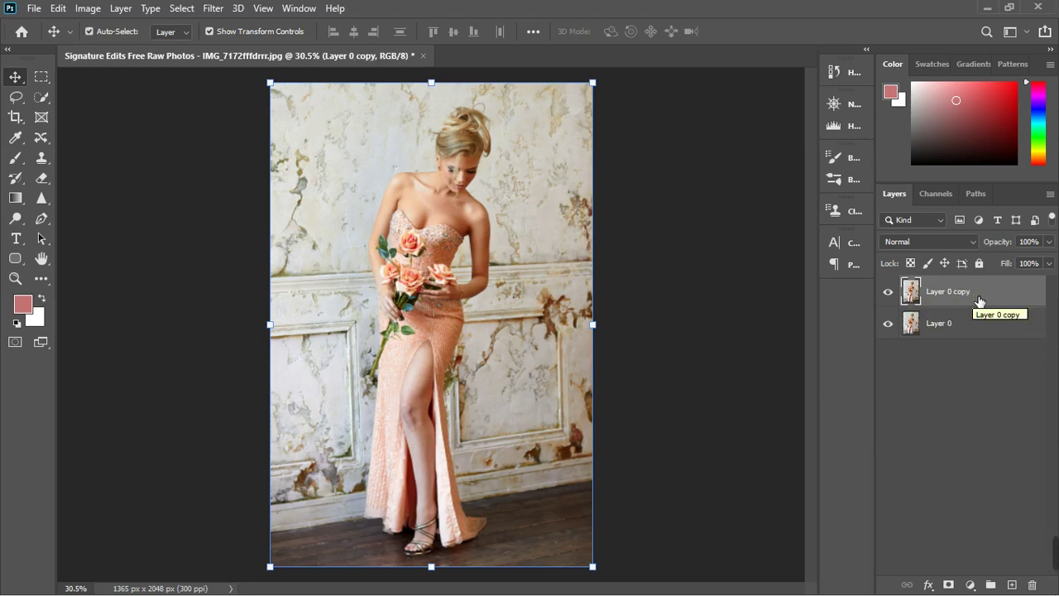
key("ctrl+j")
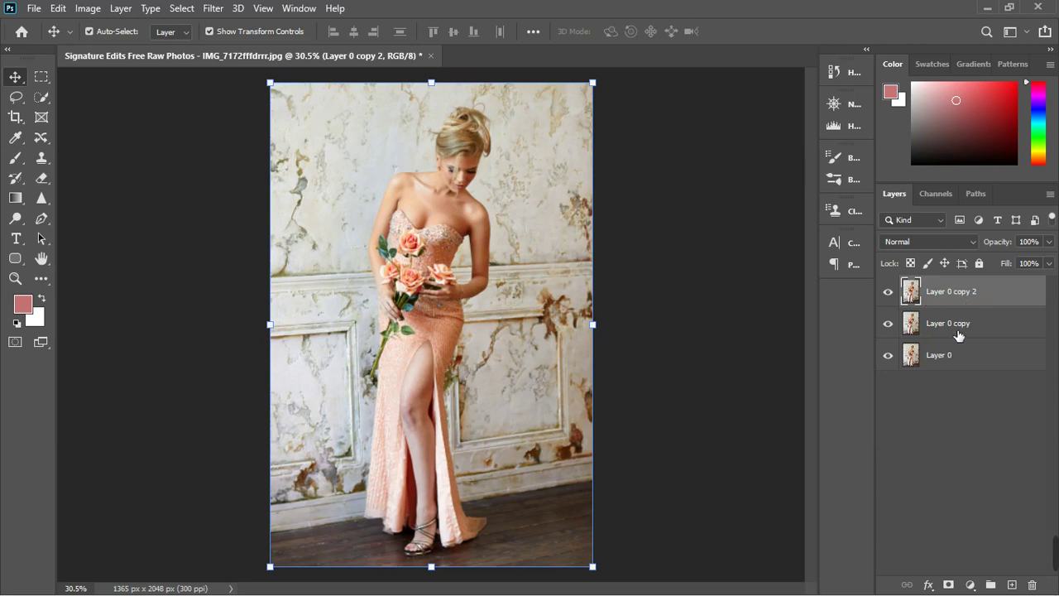
- Rename the lower duplicate layer as color and the upper duplicate as texture
double_click(956, 323)
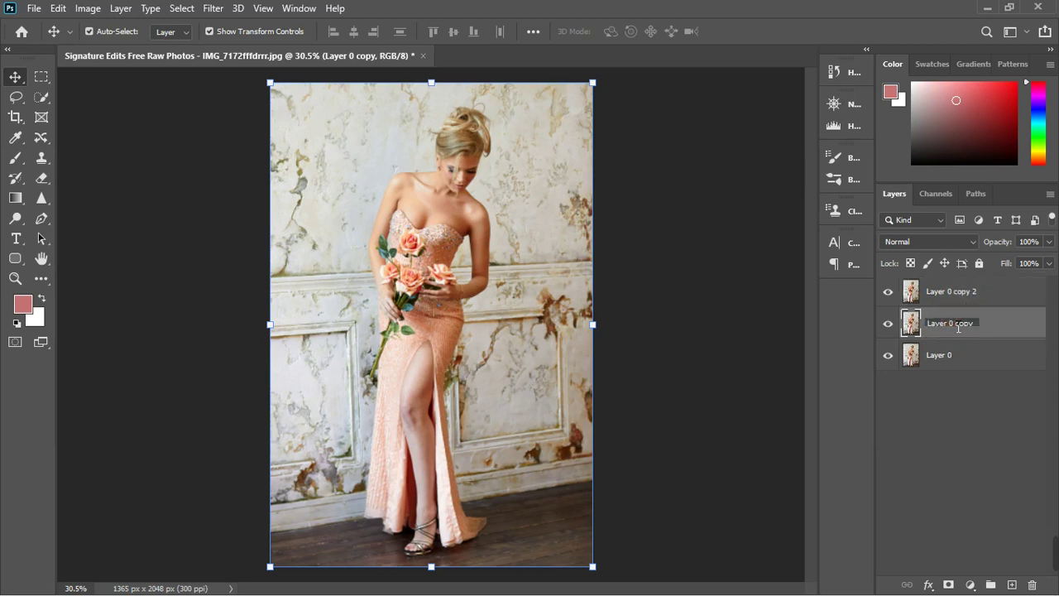
left_click(969, 329)
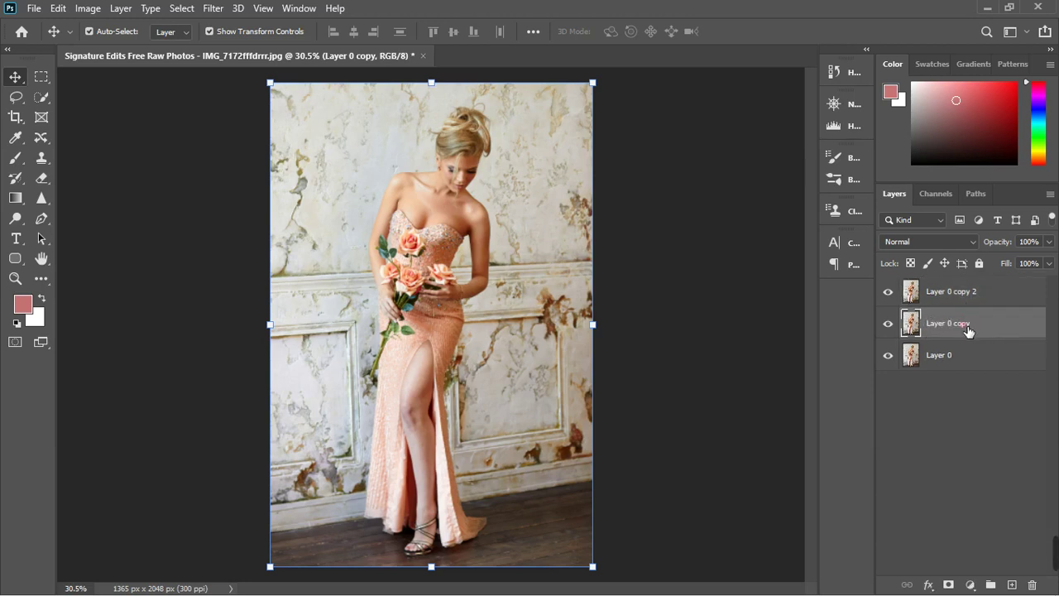
double_click(969, 328)
type("color")
key("Return")
double_click(957, 296)
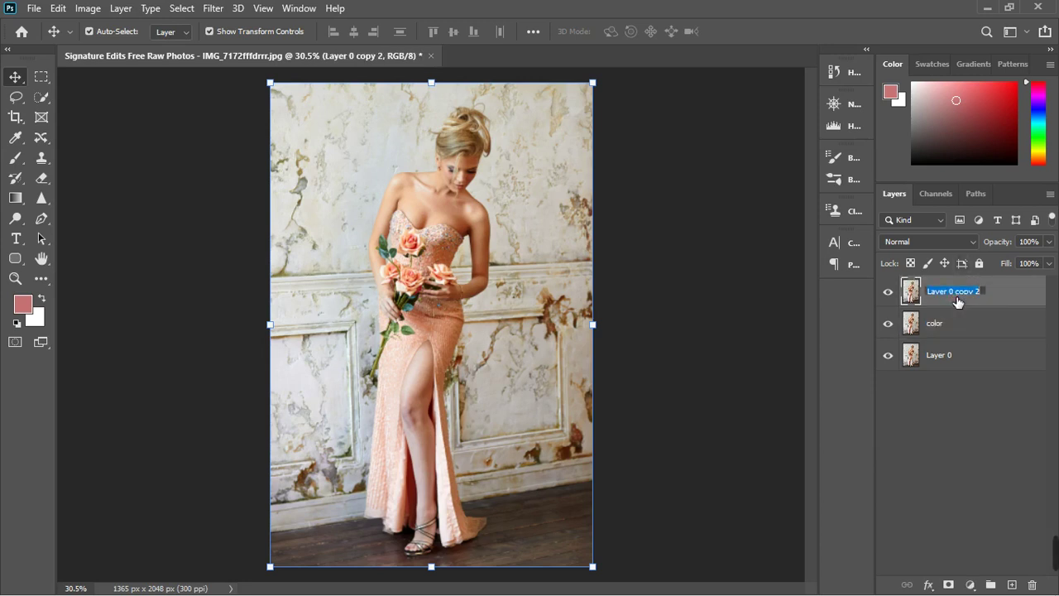
type("texture")
key("Return")
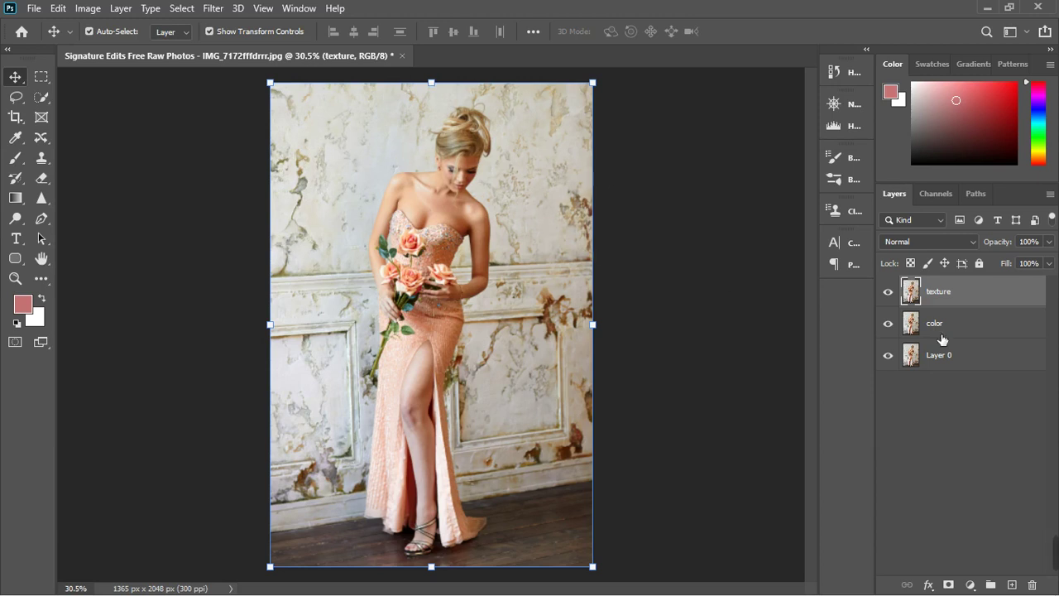
- Hide the texture layer and make the color layer active
left_click(889, 291)
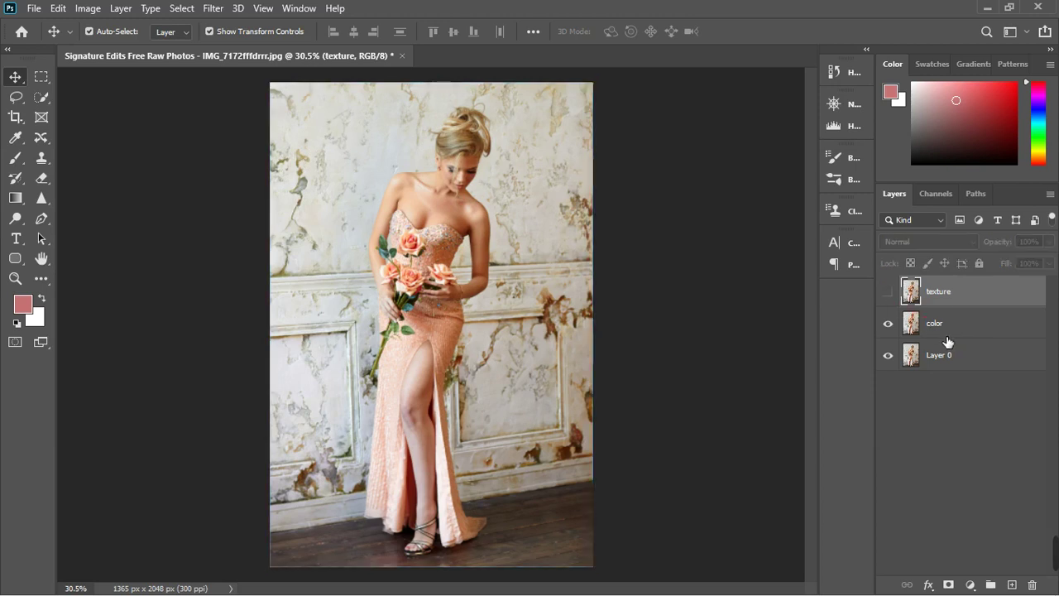
left_click(960, 331)
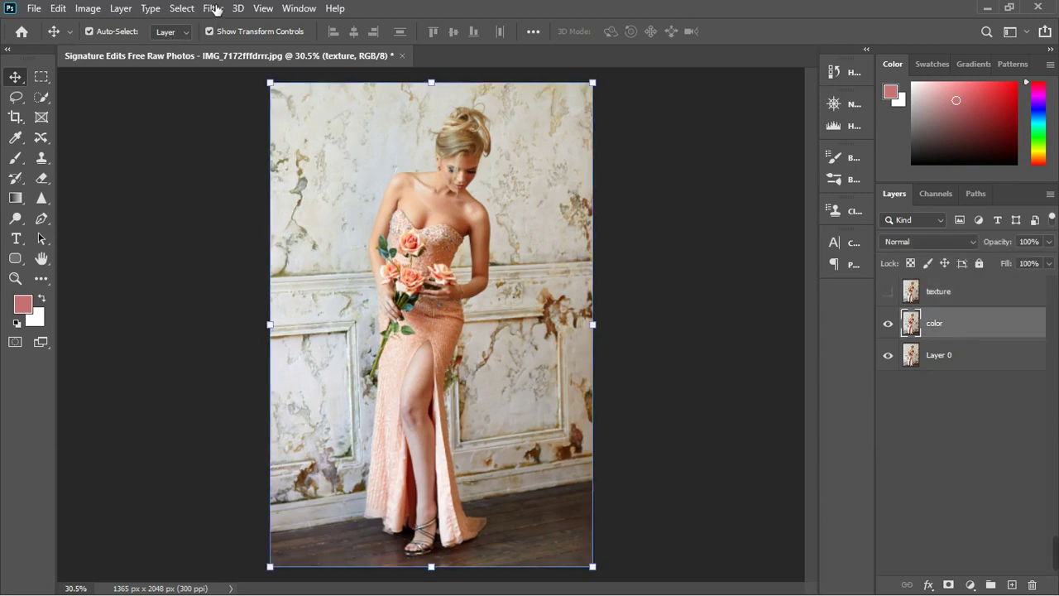
key("h")
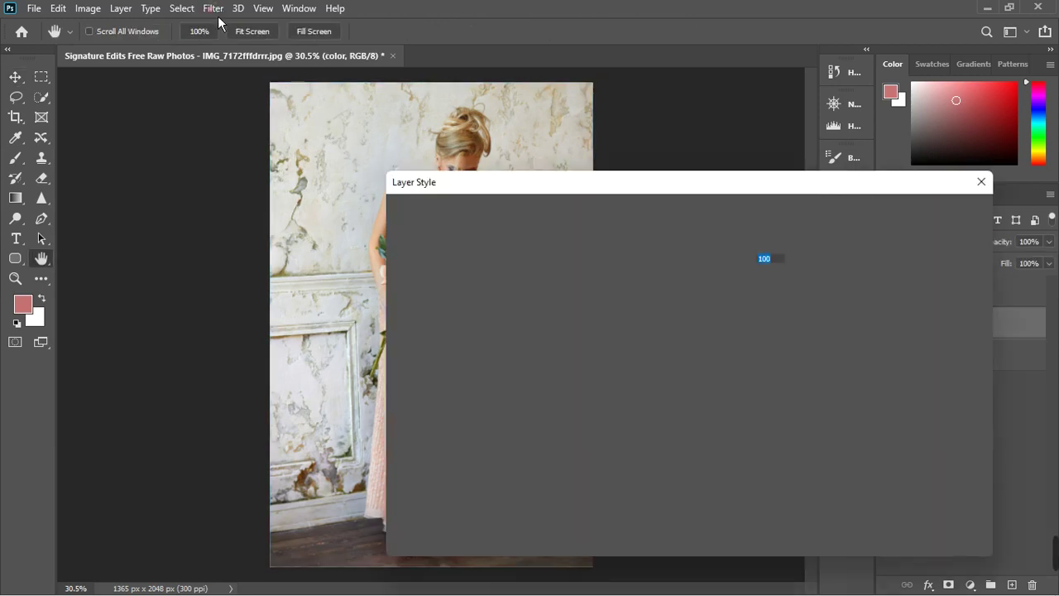
left_click(217, 11)
left_click(983, 187)
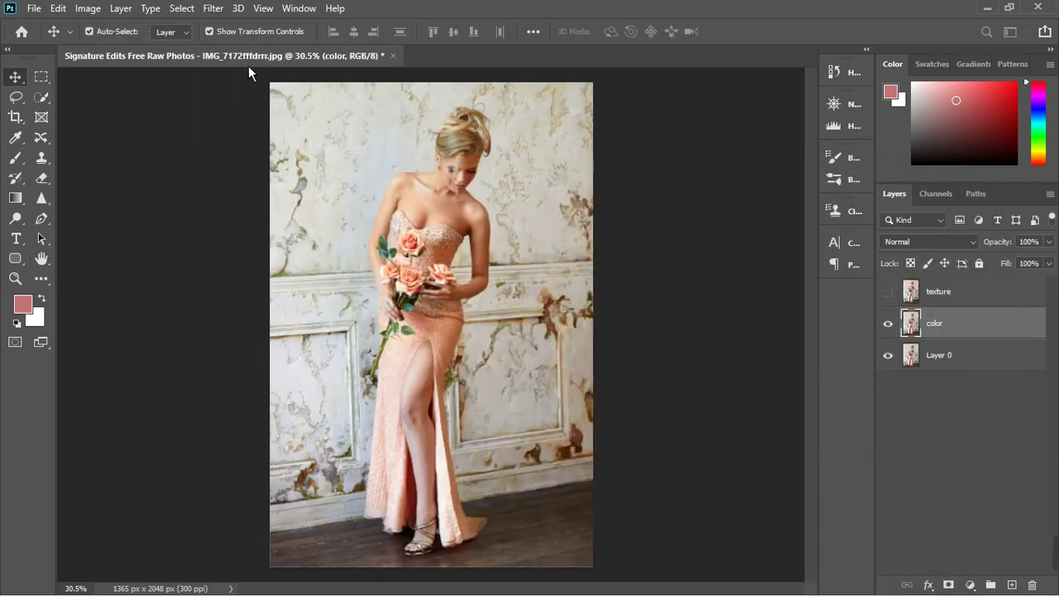
- Try to blur the color layer by repeating the last Gaussian Blur
left_click(213, 8)
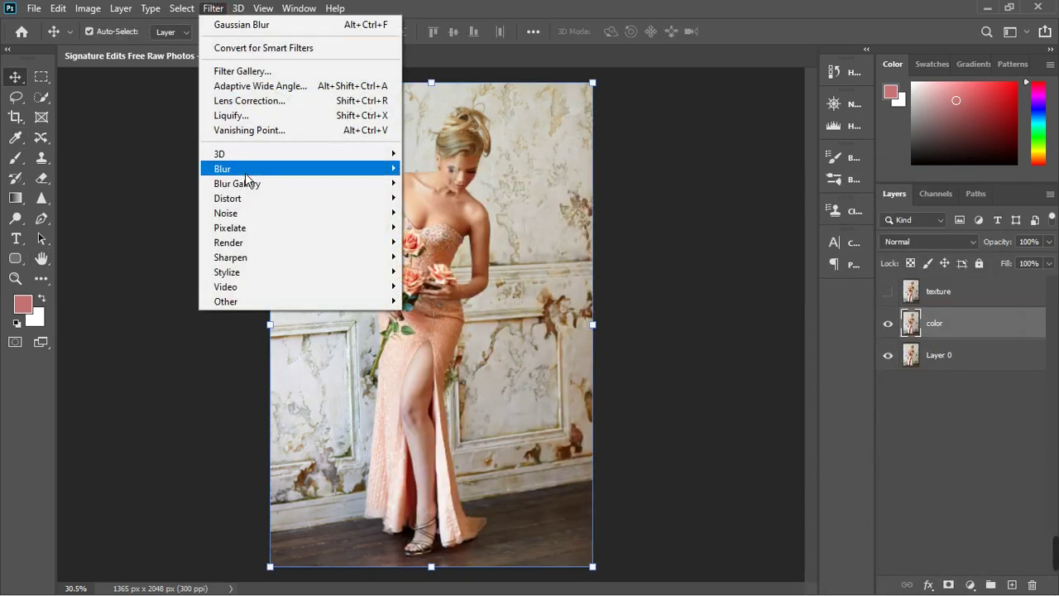
left_click(448, 242)
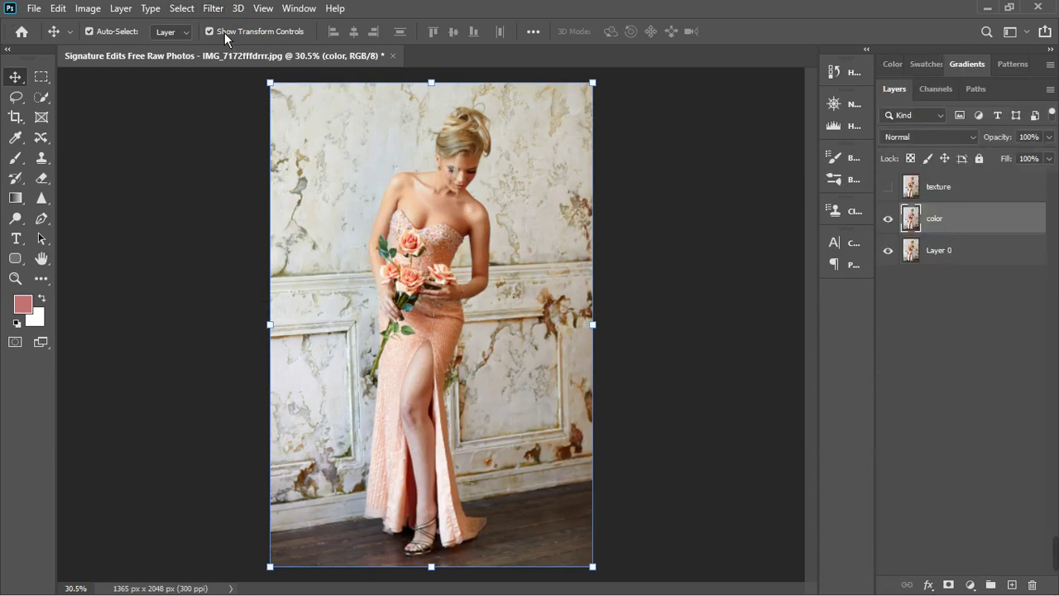
left_click(216, 12)
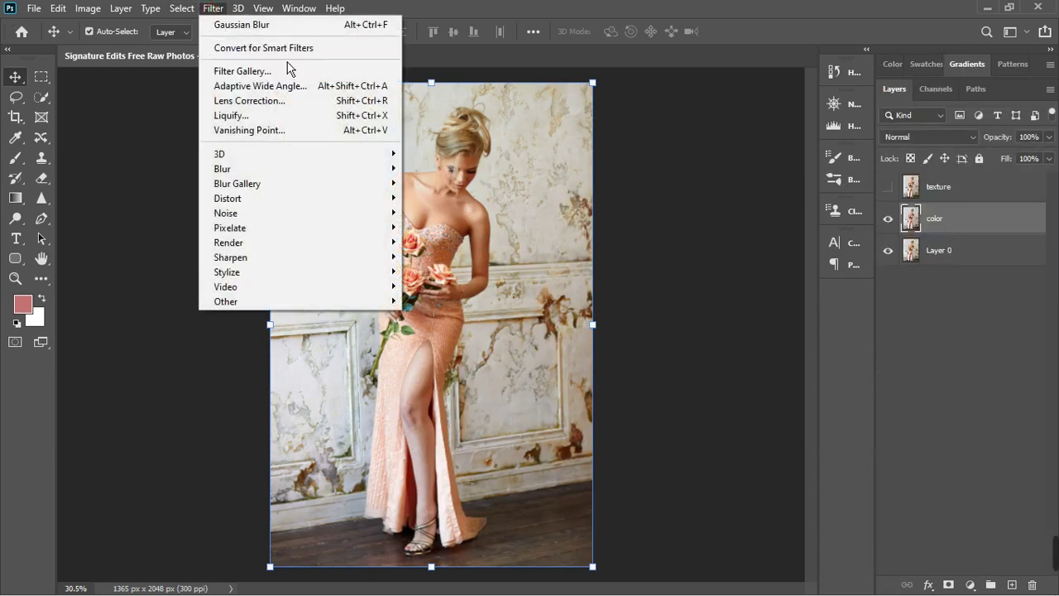
left_click(282, 26)
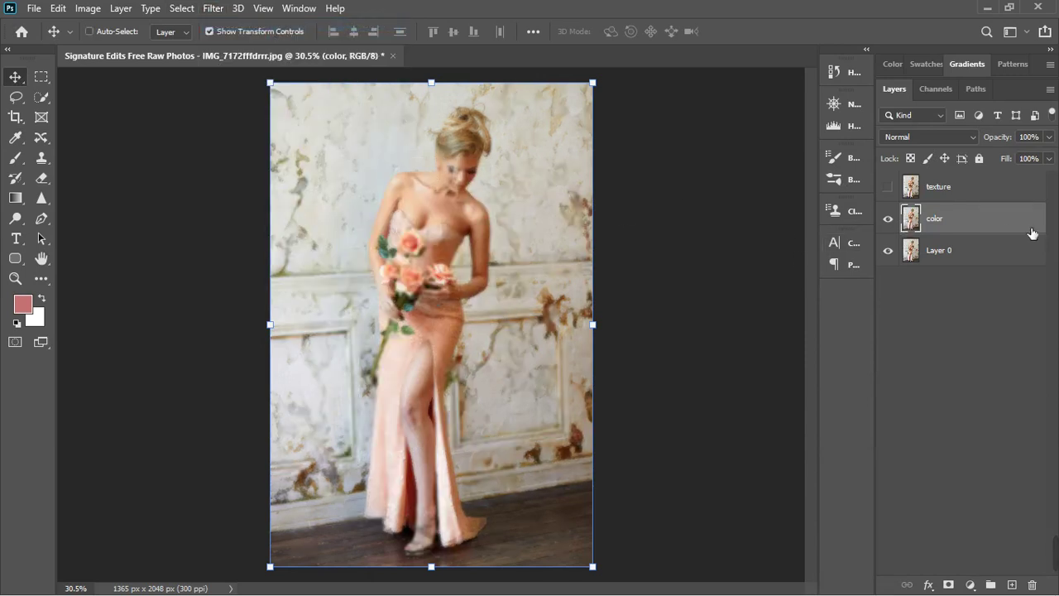
key("ctrl+z")
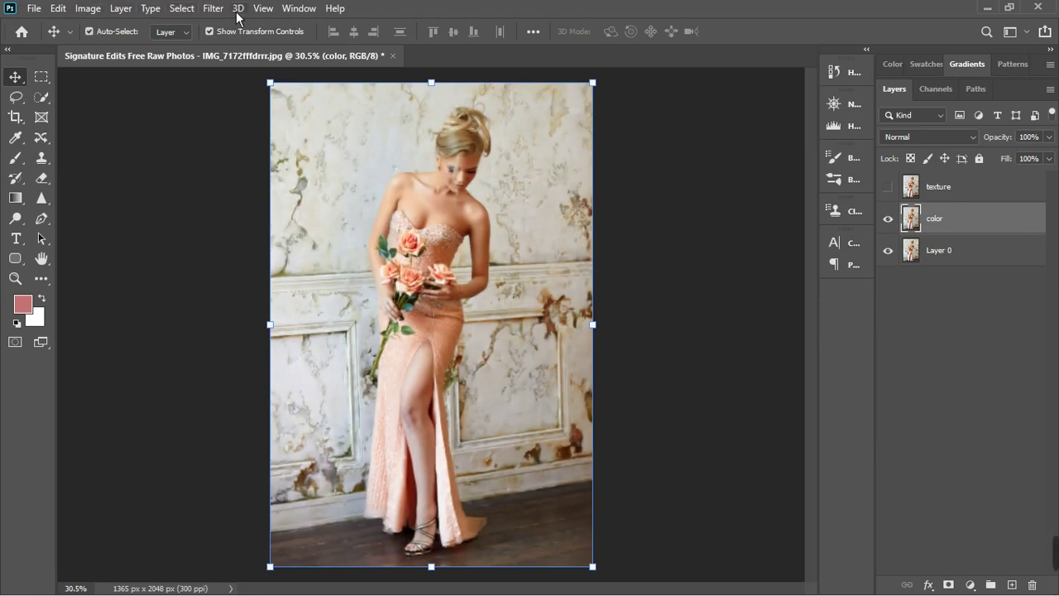
- Apply a Gaussian Blur with a radius of about 16.6 pixels to the color layer
left_click(212, 10)
left_click(210, 11)
left_click(213, 10)
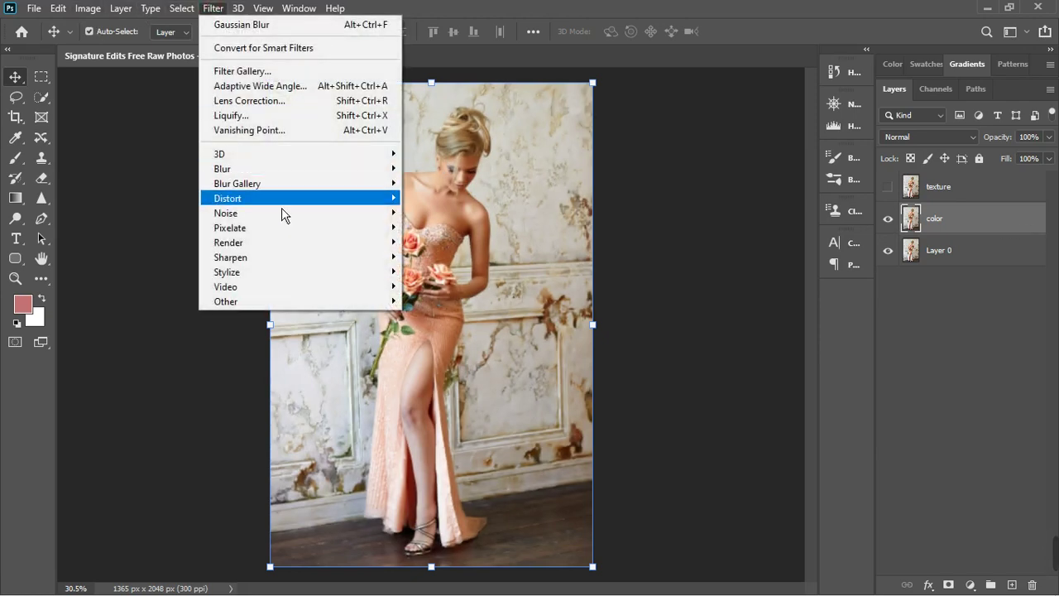
mouse_move(288, 170)
left_click(442, 228)
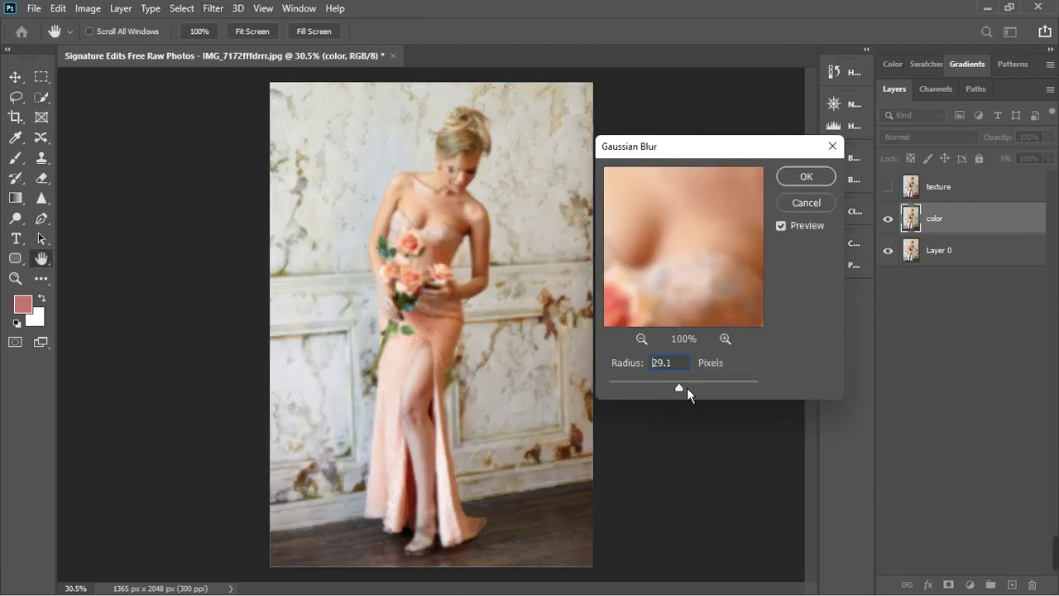
left_click_drag(683, 389, 680, 389)
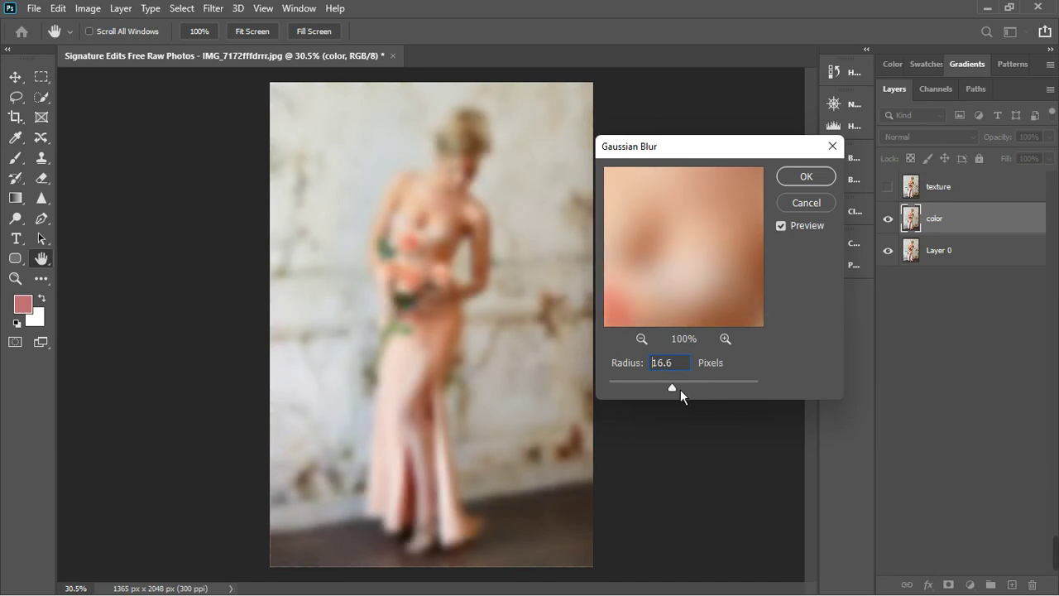
left_click(808, 179)
- Show the texture layer and use Apply Image on it with color as source layer, Subtract blending, scale 2 and offset 128
left_click(906, 192)
left_click(888, 187)
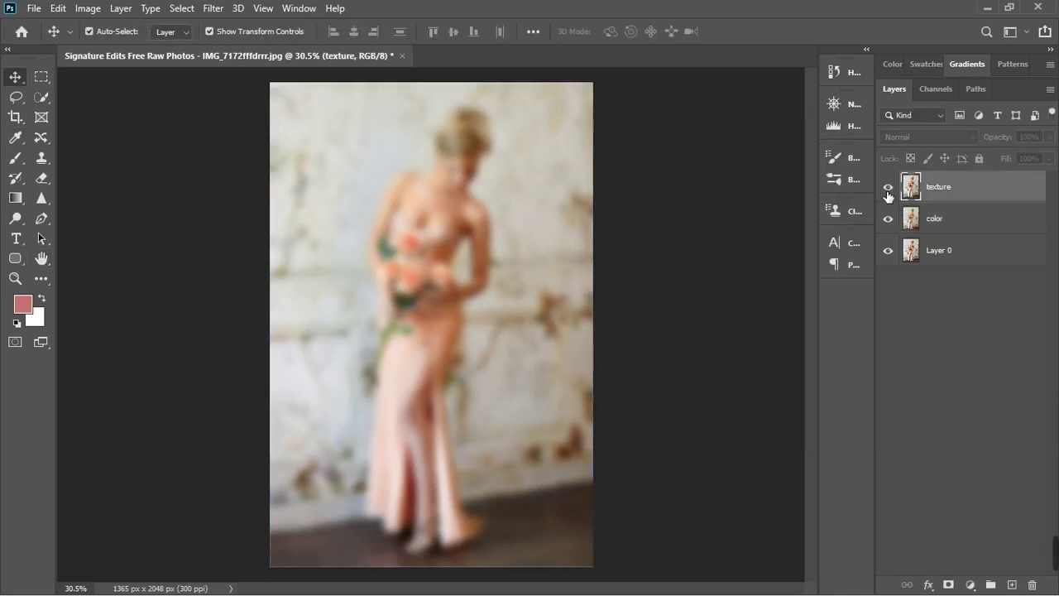
left_click(97, 10)
left_click(148, 241)
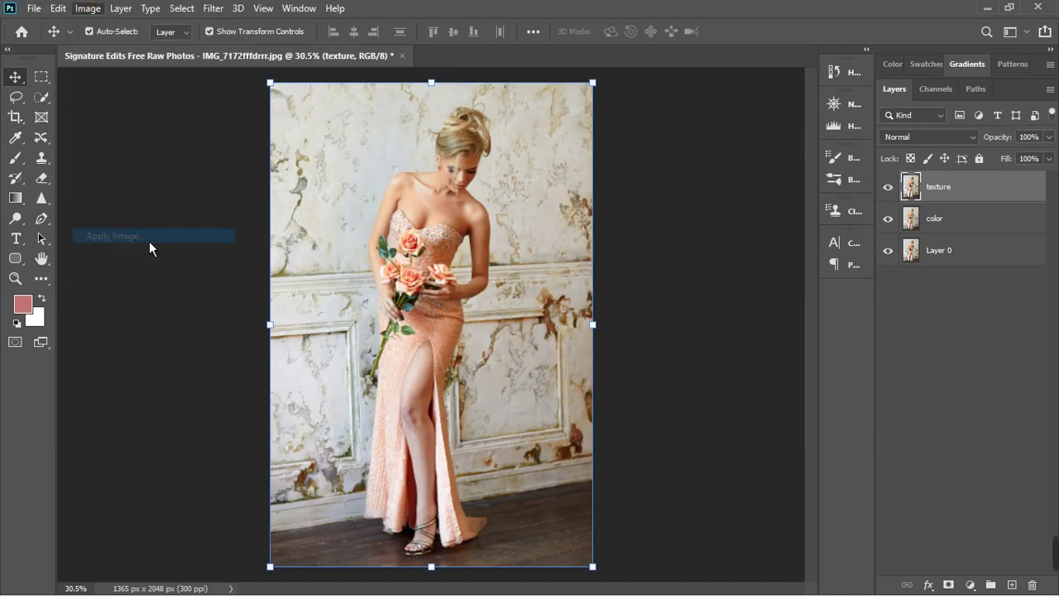
left_click(713, 159)
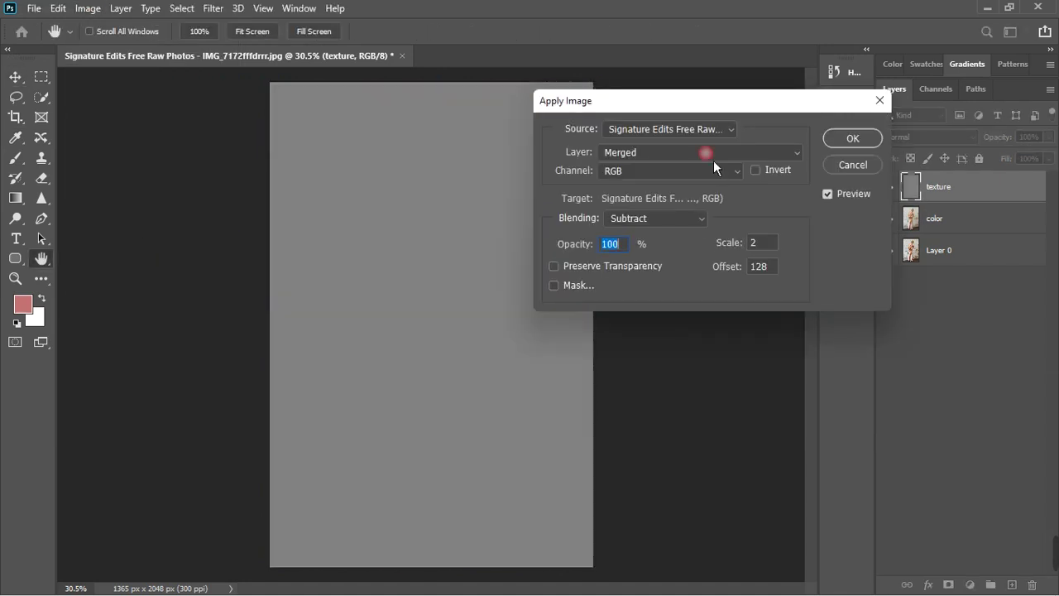
left_click(671, 217)
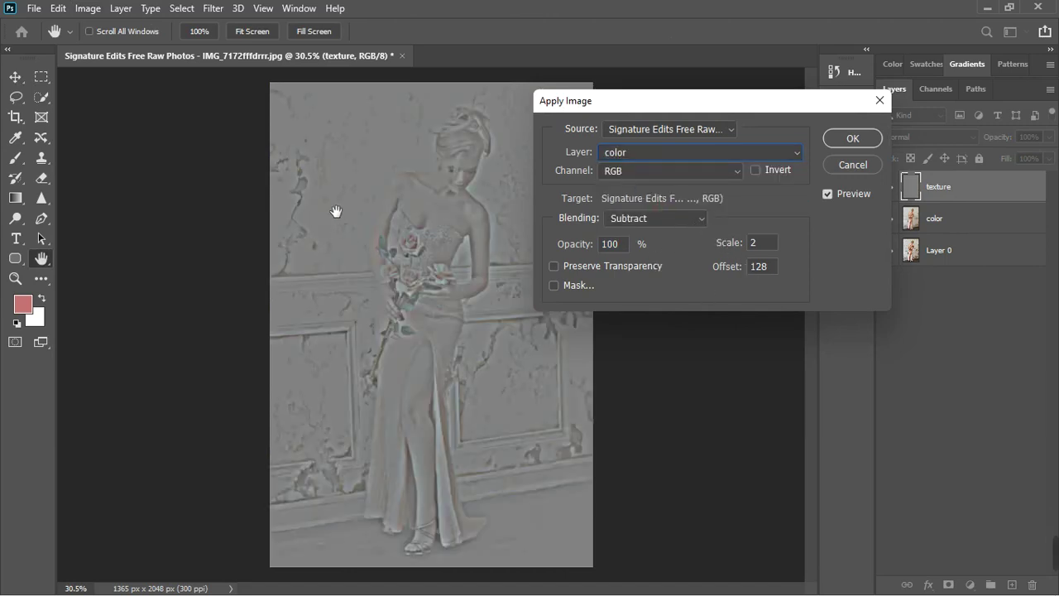
left_click(855, 144)
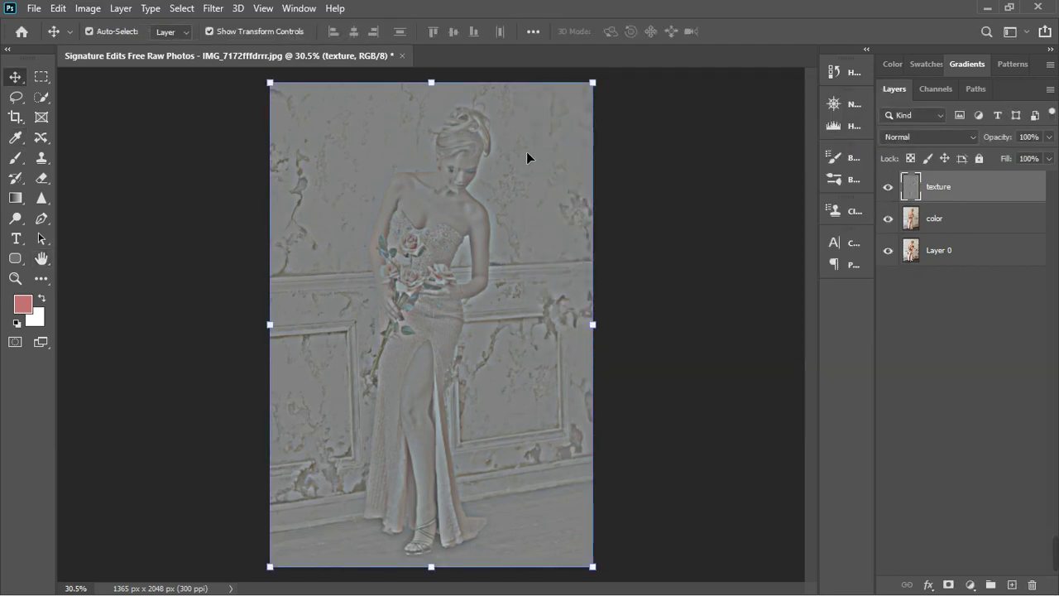
- Group the texture and color layers and expand the group
scroll(528, 154, "up", 3)
scroll(566, 265, "up", 3)
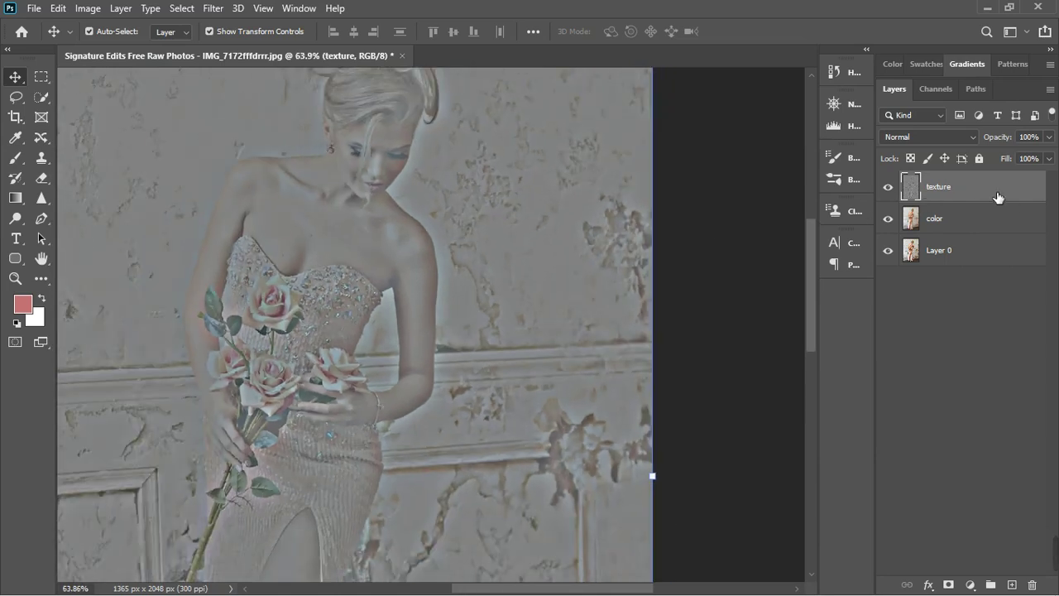
left_click(970, 228, "shift")
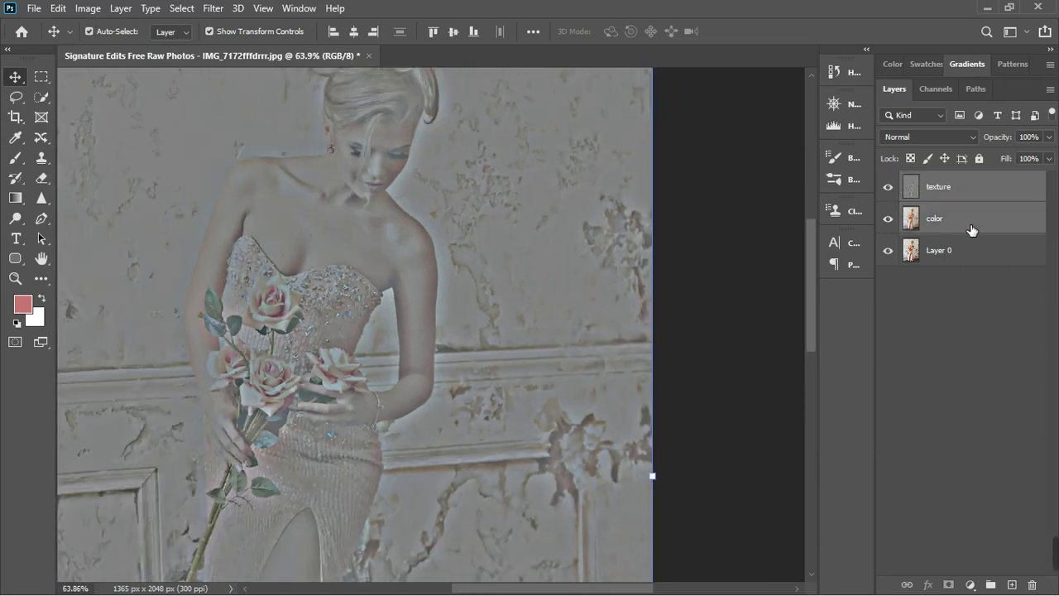
left_click(990, 584)
left_click(1005, 483)
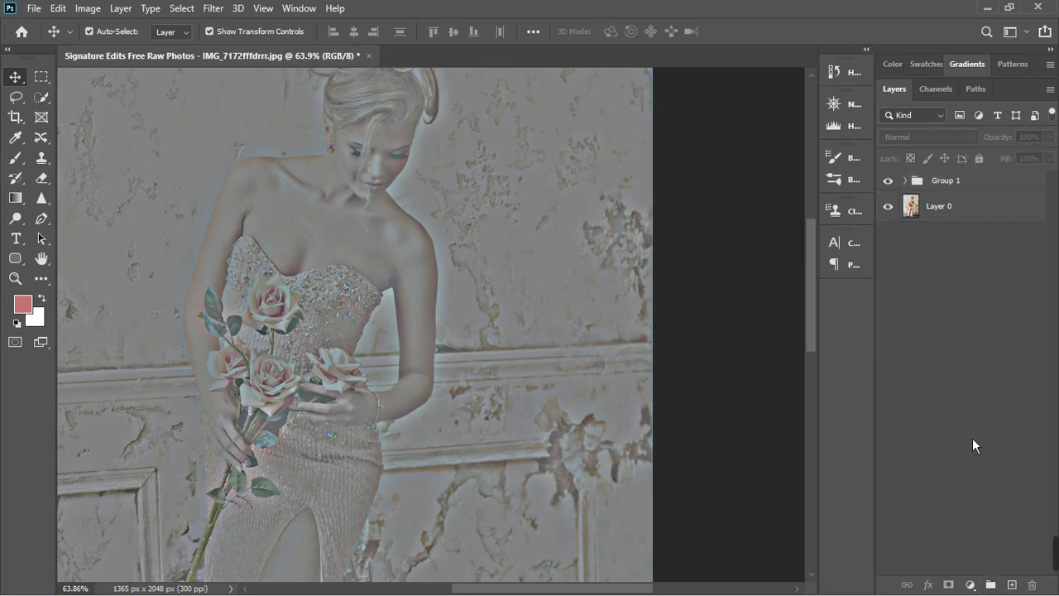
left_click(906, 180)
left_click(991, 217)
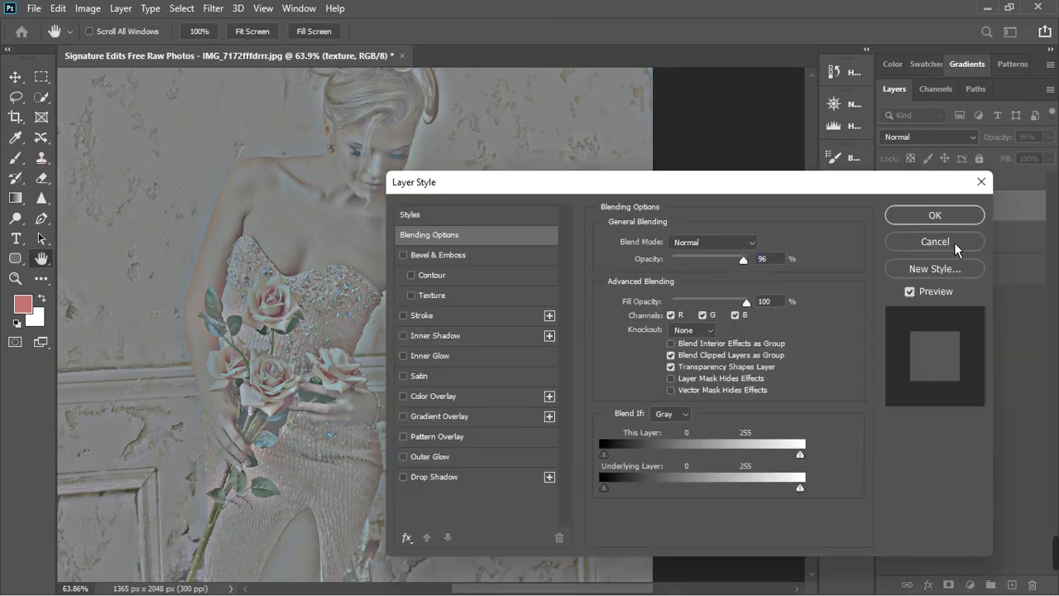
left_click(955, 242)
left_click(955, 249)
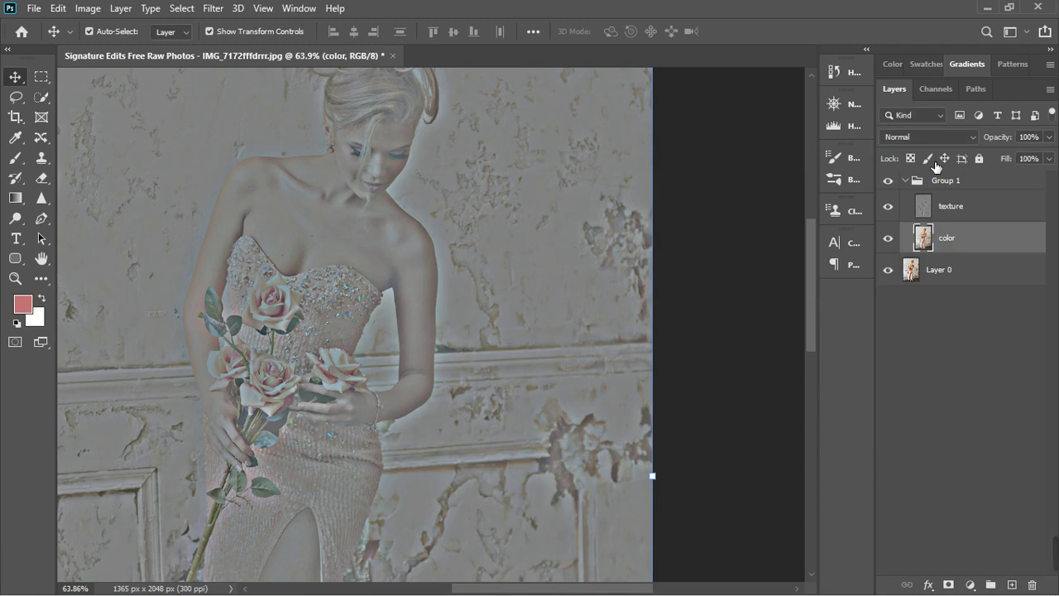
right_click(985, 238)
left_click(952, 180)
double_click(959, 217)
left_click(1025, 218)
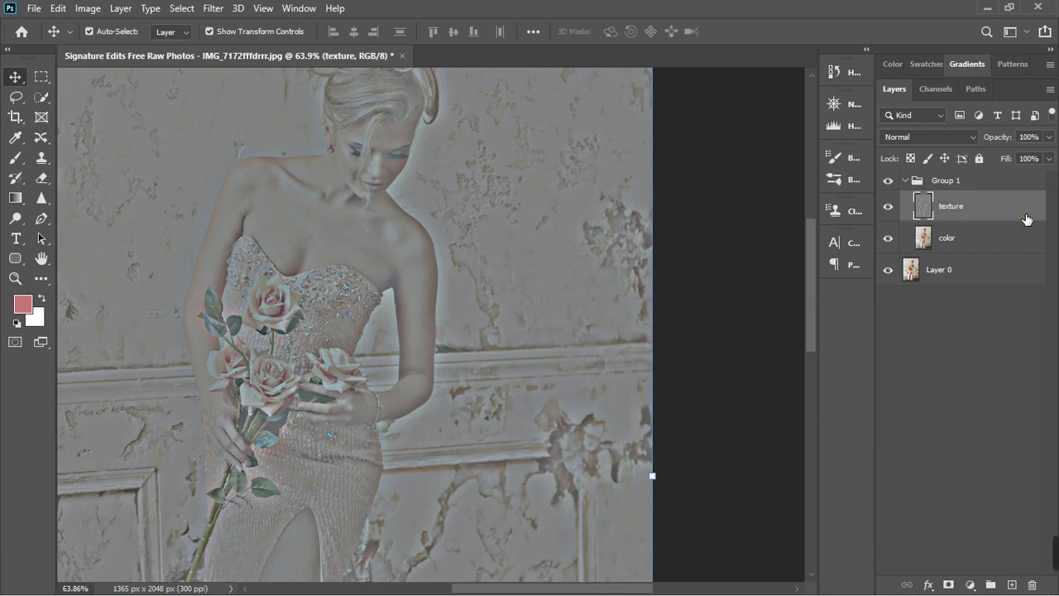
left_click(984, 239)
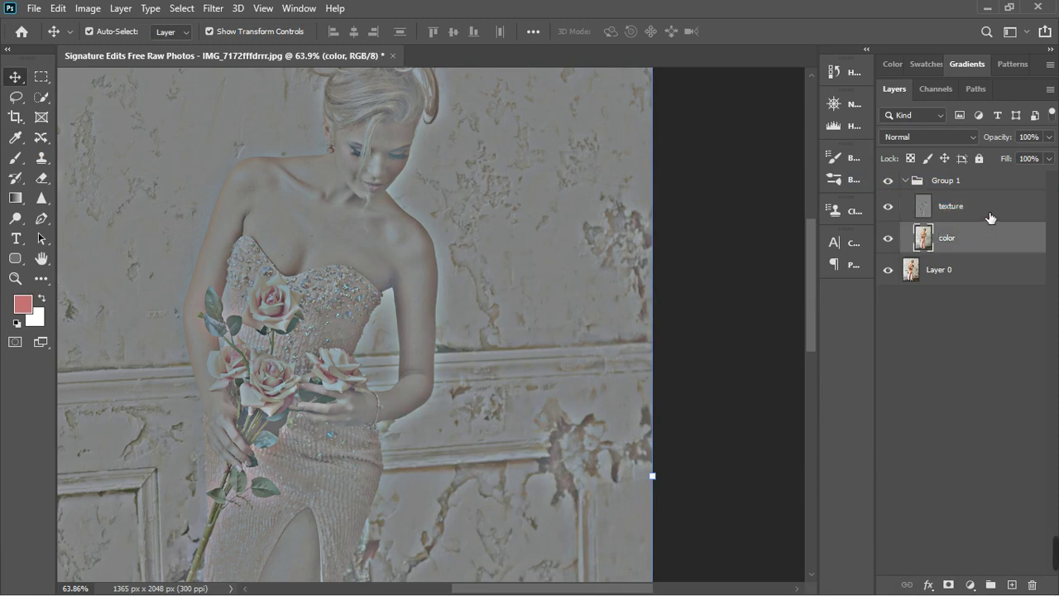
left_click(990, 216)
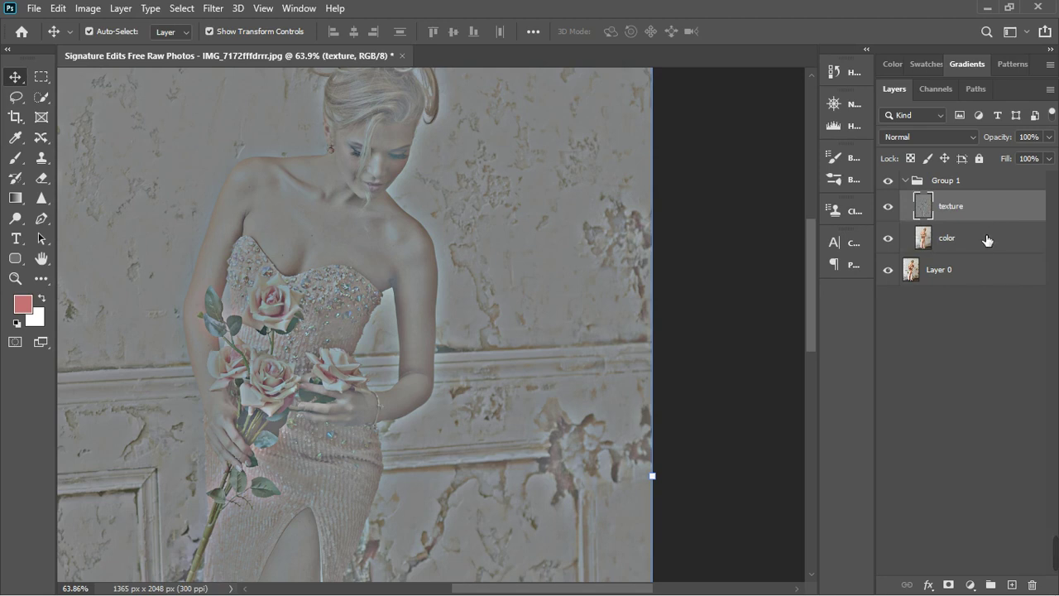
left_click(986, 239)
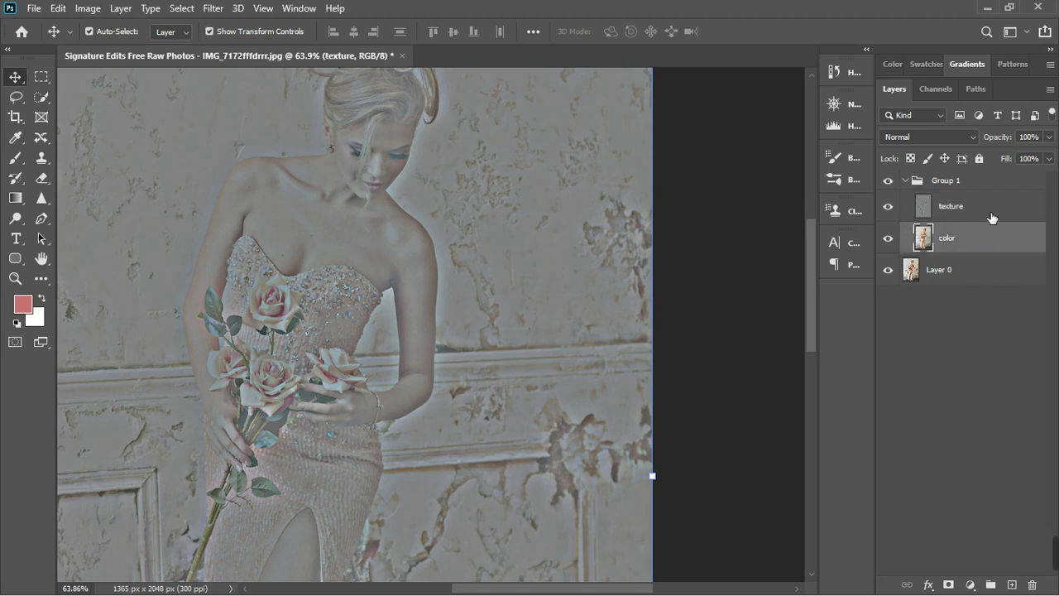
key("h")
left_click(983, 182)
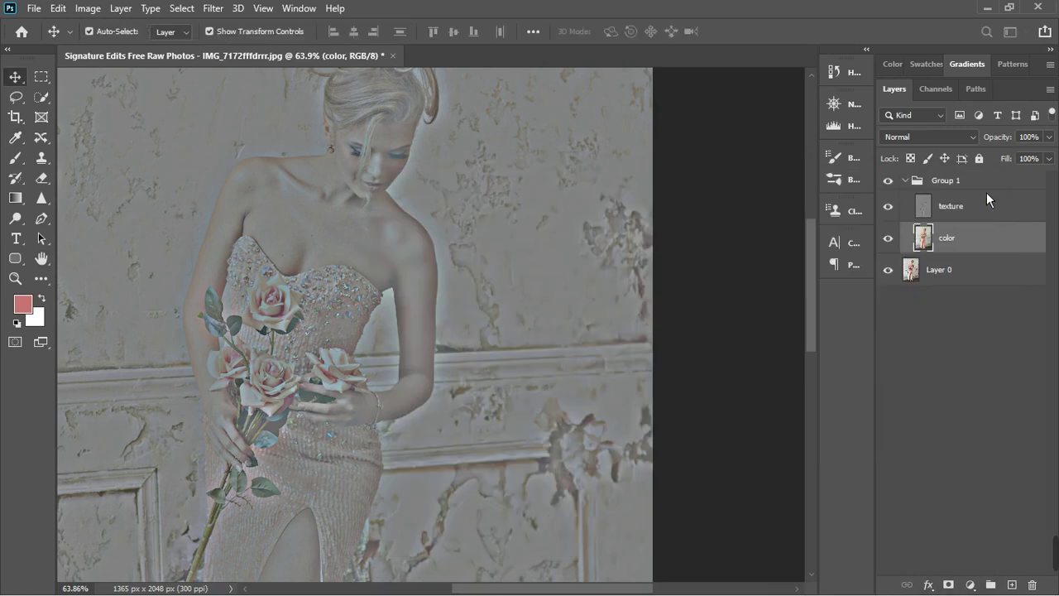
- On the texture layer, clone smooth plaster over the peeling patch near the wall's right edge with a Clone Stamp brush size of 100
left_click(996, 213)
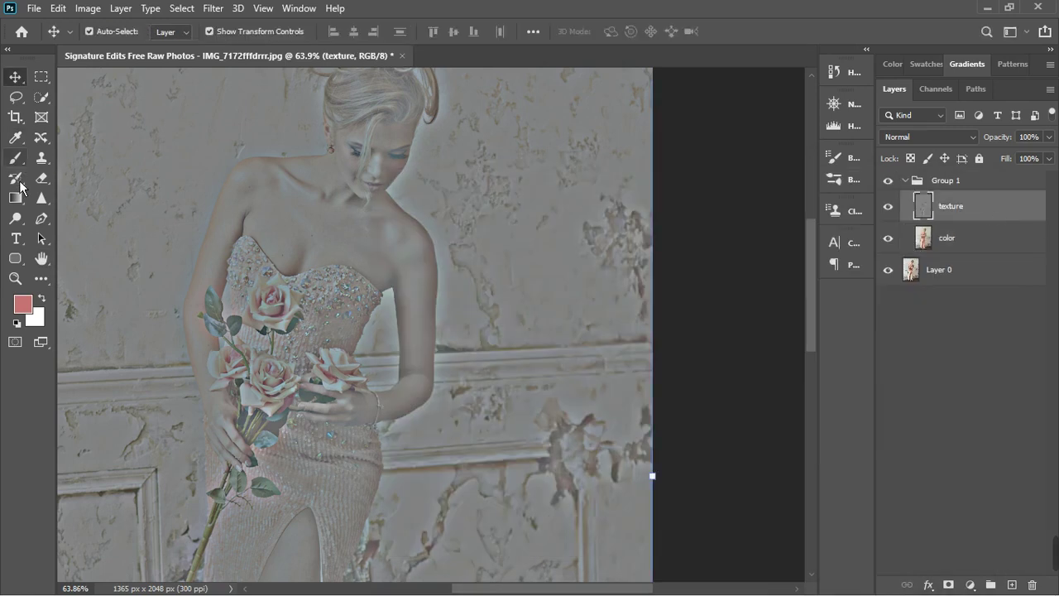
left_click(43, 162)
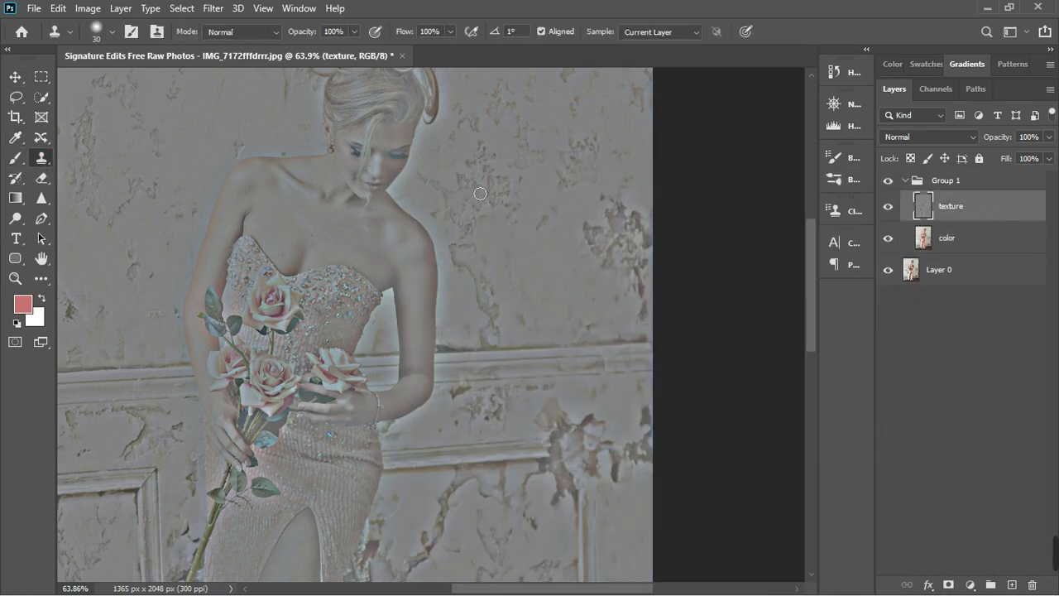
key("bracketright")
key("bracketright")
key("bracketright")
key("bracketright")
key("bracketright")
key("bracketright")
key("bracketright")
key("bracketright")
key("bracketleft")
left_click(559, 258, "alt")
mouse_move(623, 261)
left_mouse_down()
mouse_move(641, 235)
mouse_move(661, 267)
mouse_move(618, 283)
mouse_move(652, 298)
mouse_move(598, 294)
mouse_move(575, 280)
left_mouse_up()
left_click(600, 233, "alt")
left_click(559, 265, "alt")
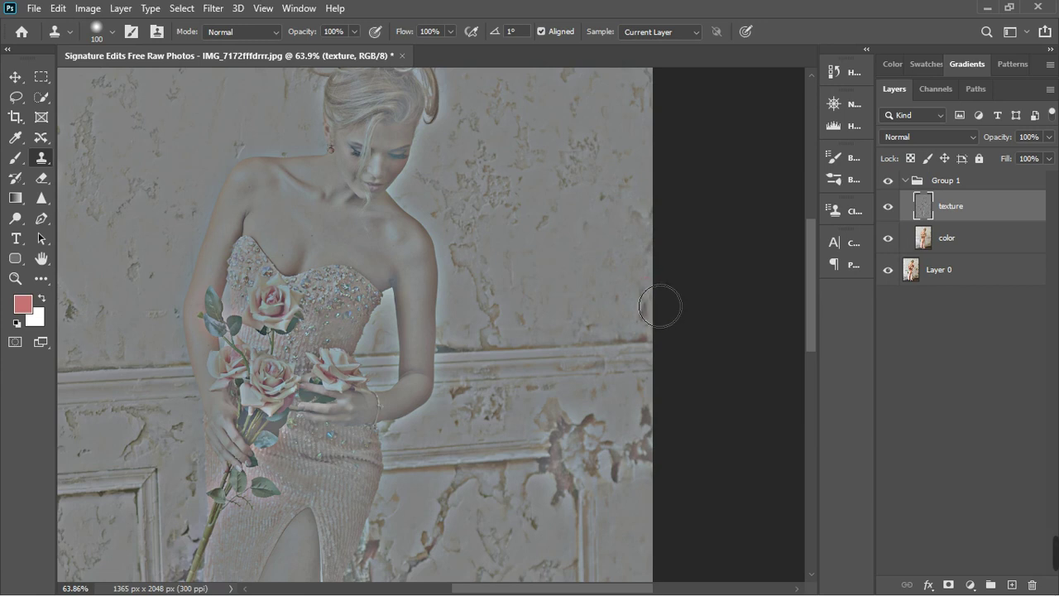
- Clone clean plaster over the remaining blemishes along the right edge and upper right of the wall
left_click_drag(644, 322, 669, 329)
left_click(558, 278, "alt")
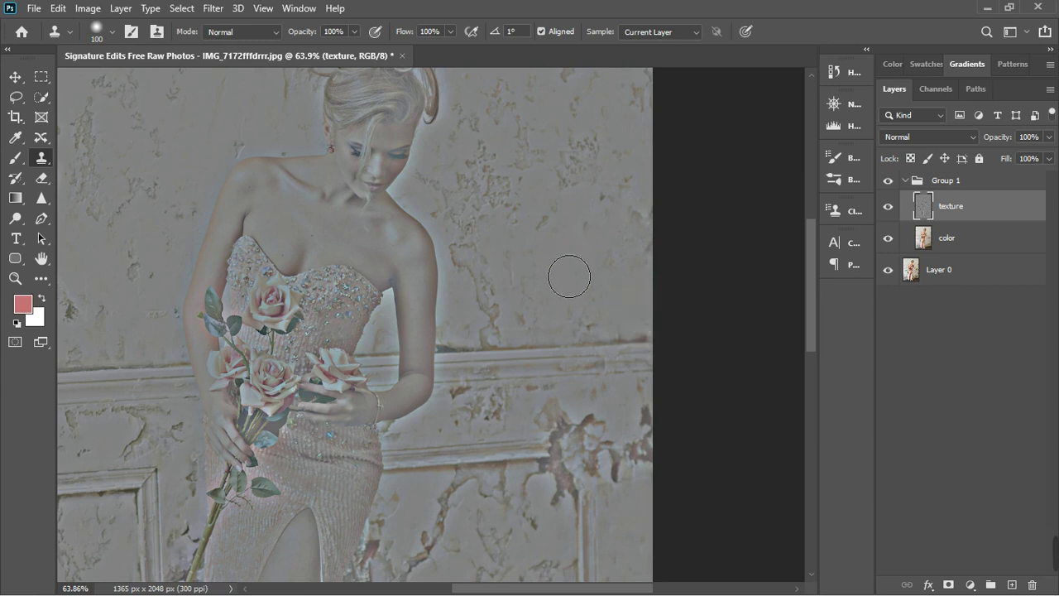
mouse_move(569, 277)
left_mouse_down()
mouse_move(566, 234)
mouse_move(570, 220)
mouse_move(592, 241)
mouse_move(600, 172)
left_mouse_up()
left_click(575, 225, "alt")
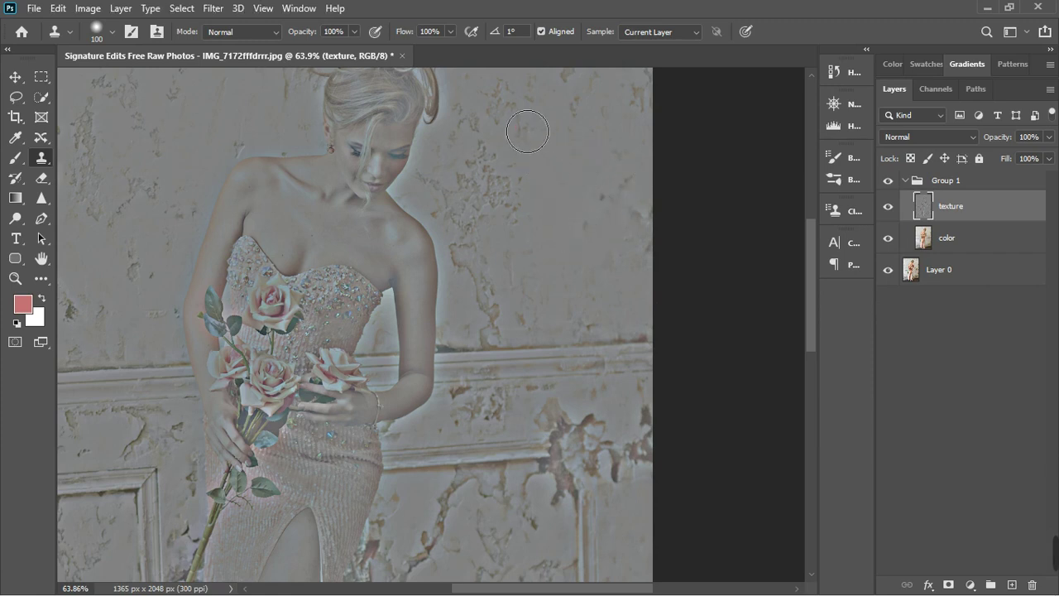
- Set the texture layer's blend mode to Linear Light
scroll(526, 132, "down", 3)
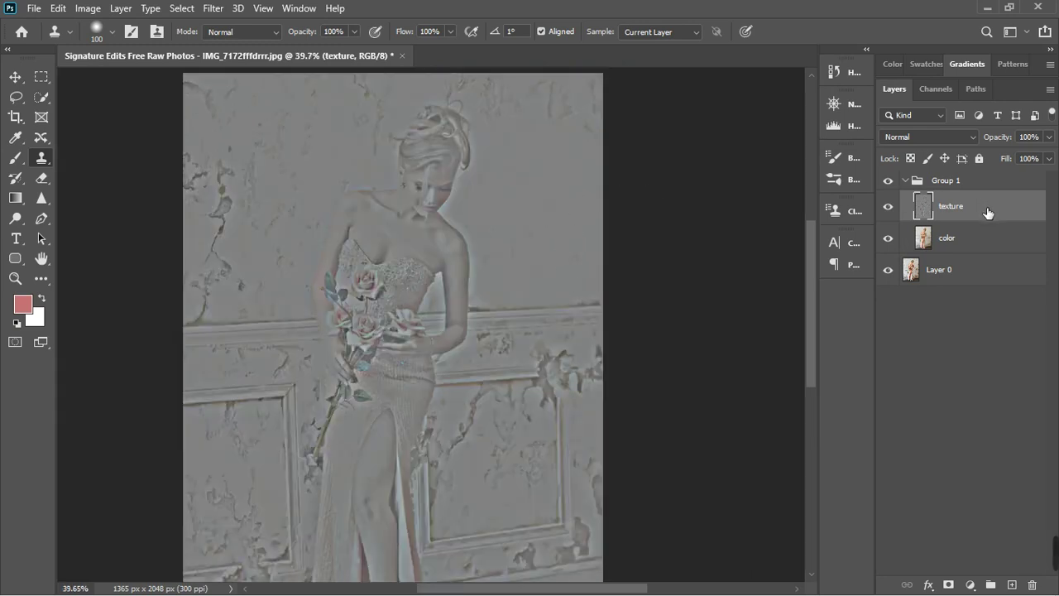
double_click(963, 142)
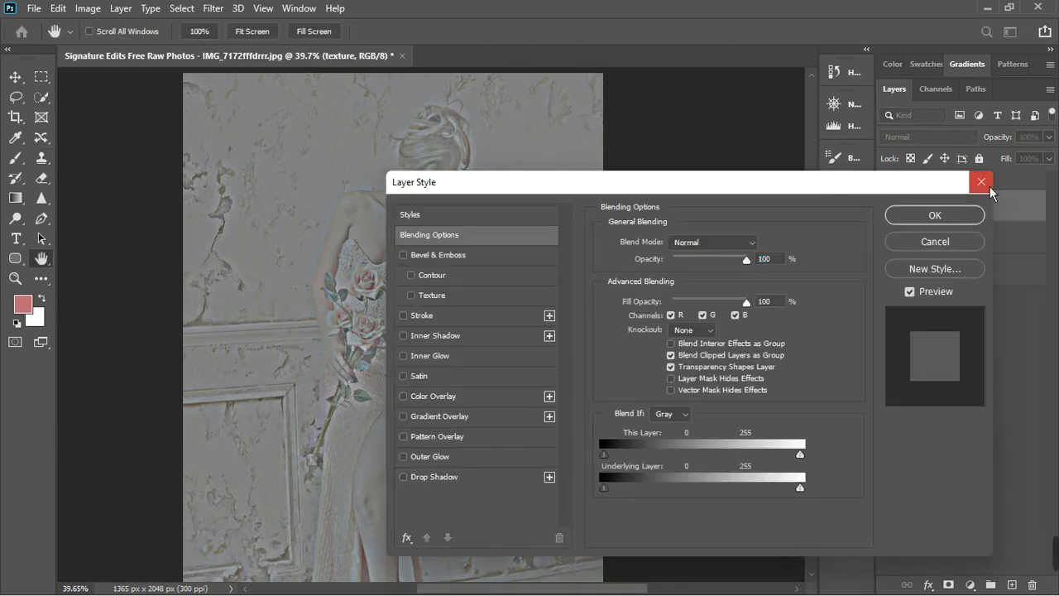
left_click(989, 187)
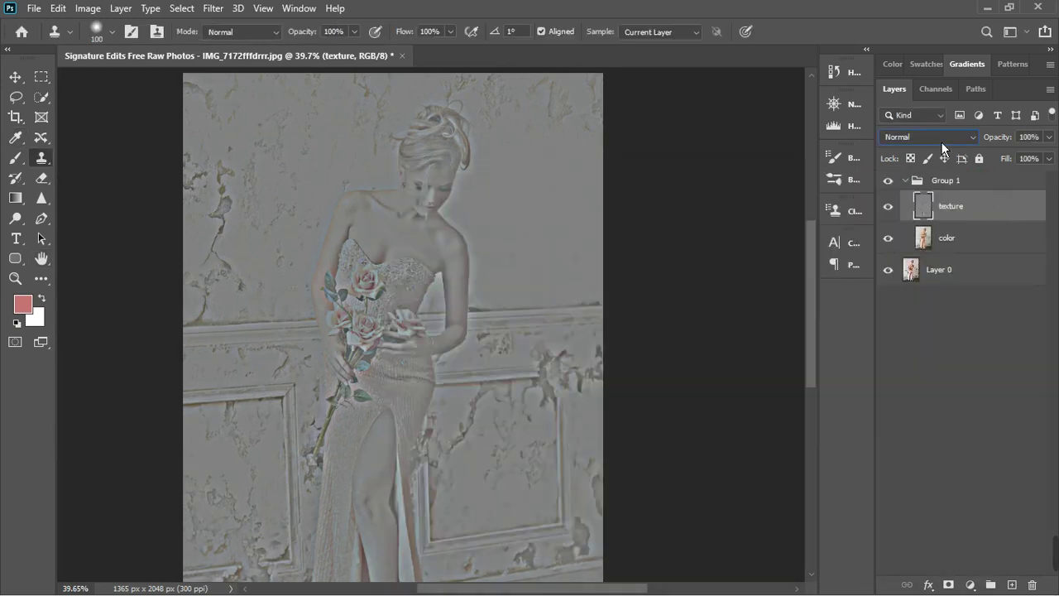
left_click(941, 141)
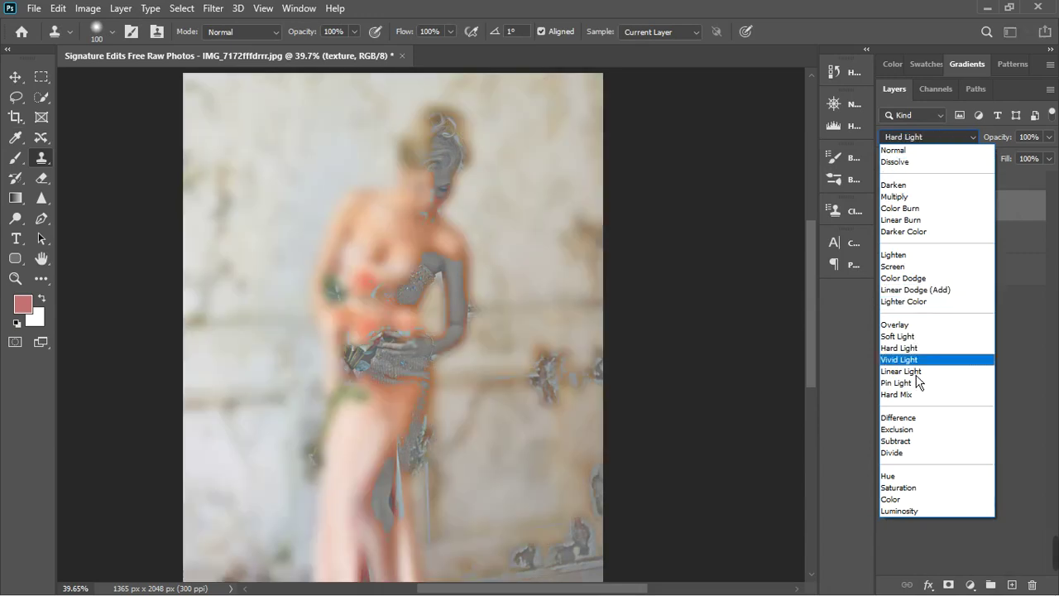
left_click(916, 372)
left_click(917, 377)
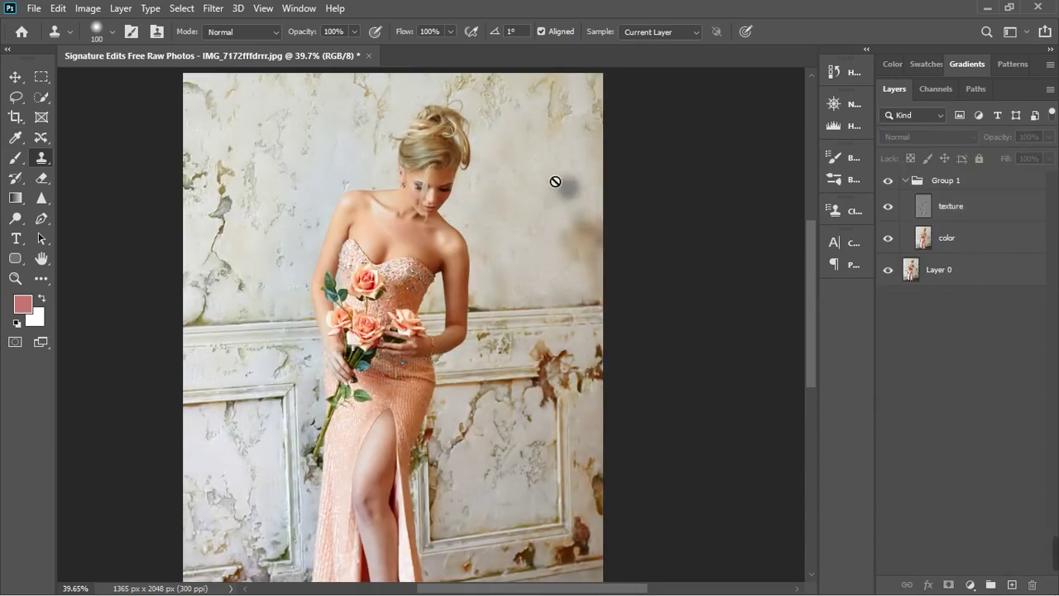
- On the texture layer, clone smooth plaster over the peeling marks on the upper wall to the left of the woman's head
scroll(336, 171, "up", 3)
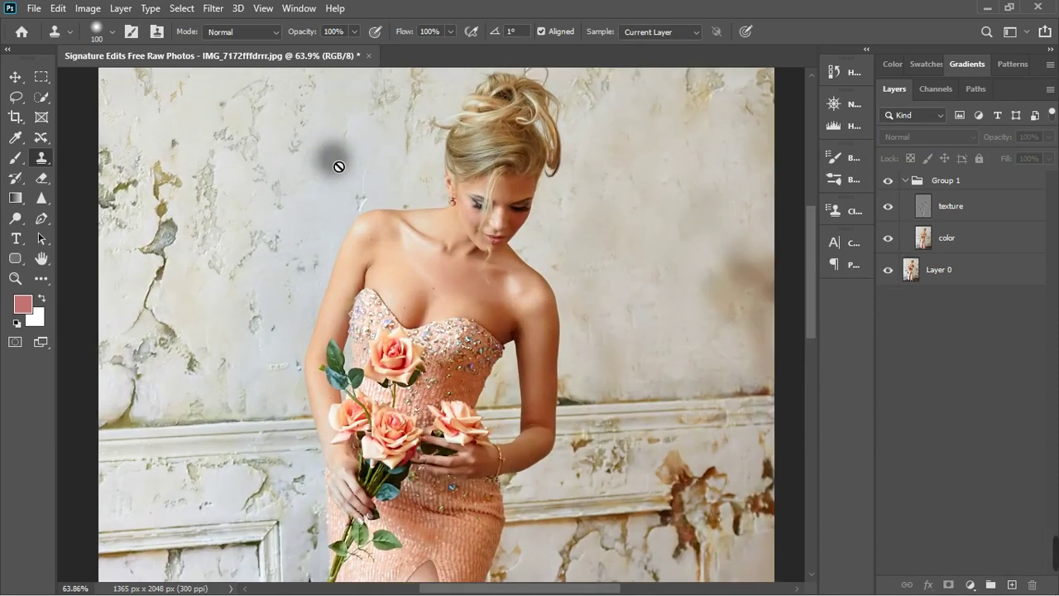
left_click(331, 147, "alt")
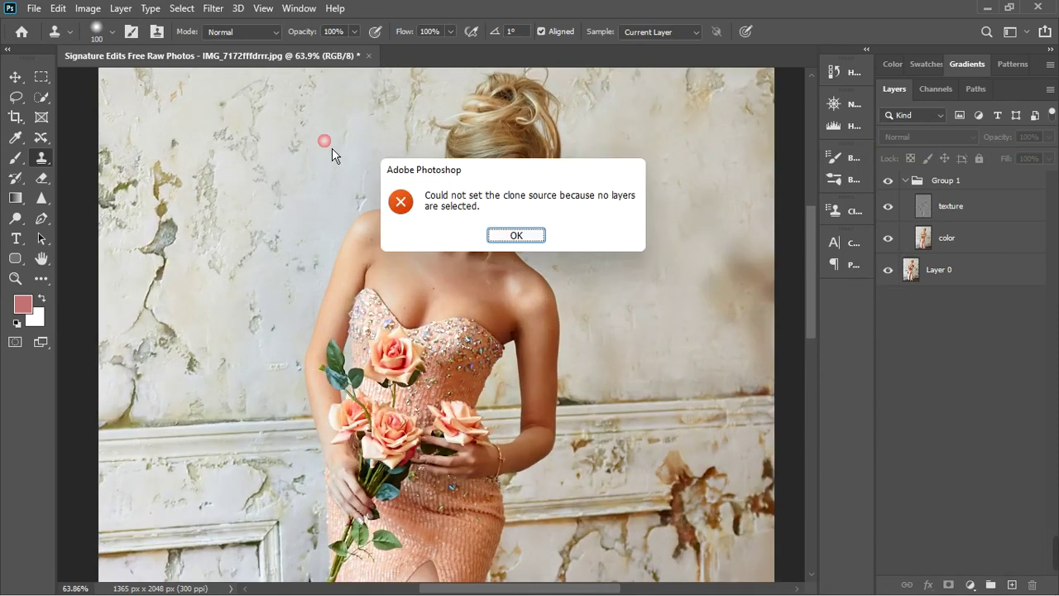
left_click(518, 237)
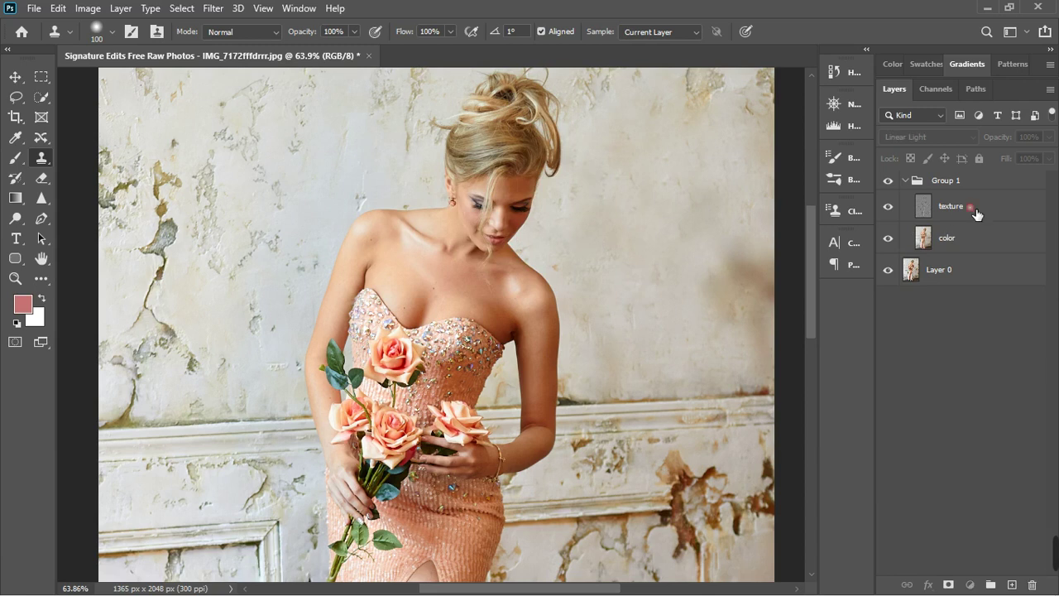
left_click(977, 213)
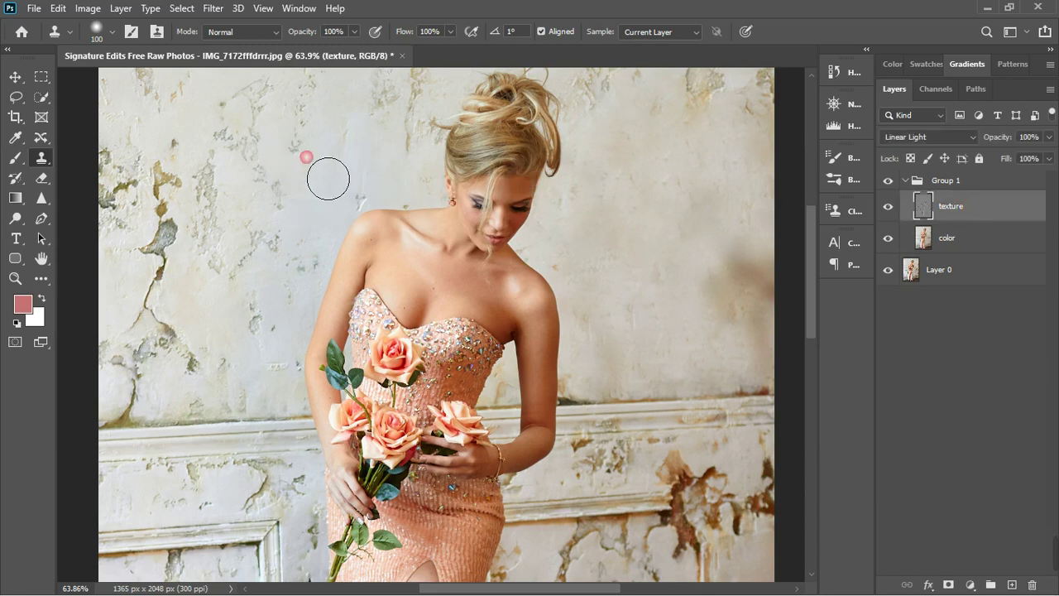
left_click_drag(317, 172, 317, 157)
left_click(327, 109, "alt")
left_click_drag(328, 99, 329, 103)
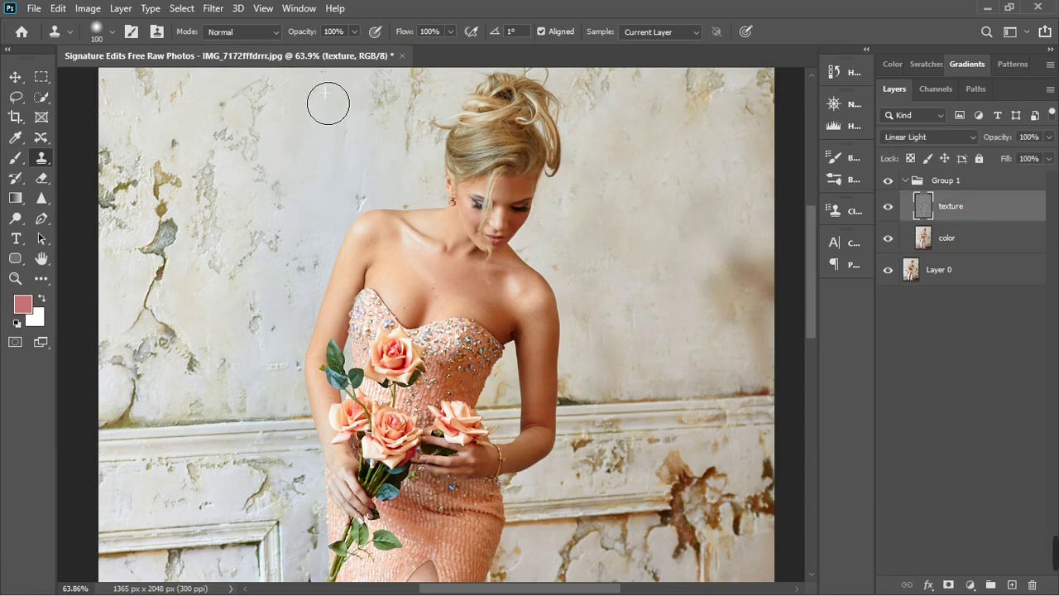
left_click(322, 143)
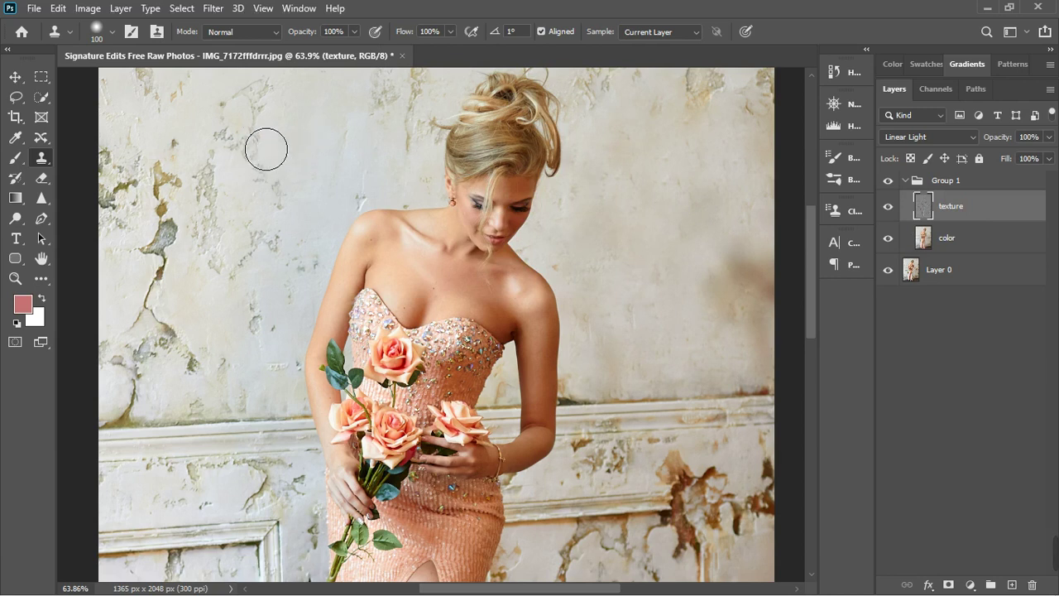
left_click(301, 151)
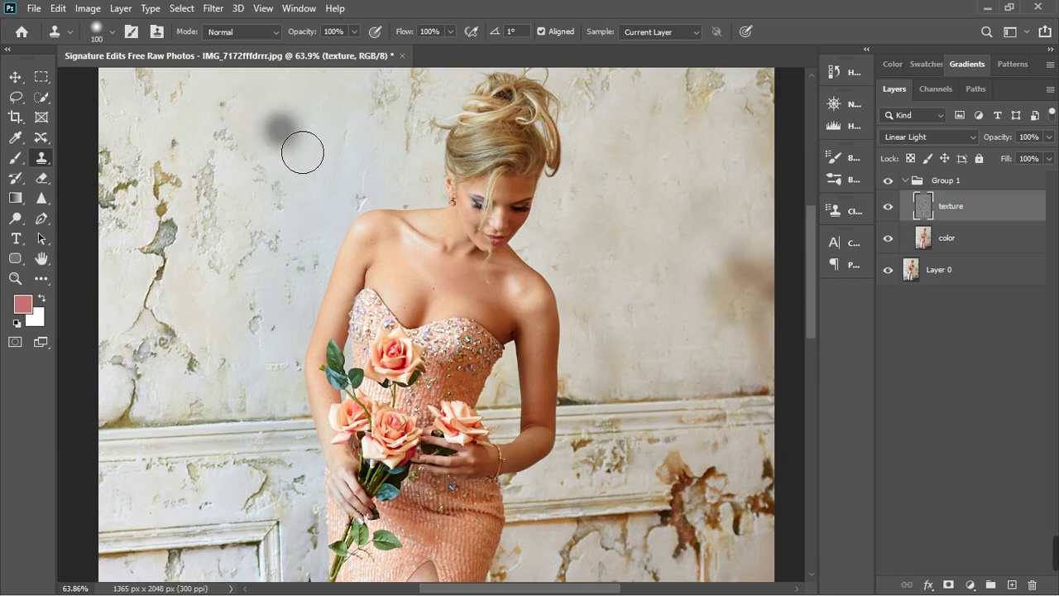
left_click(274, 131, "alt")
mouse_move(263, 125)
left_mouse_down()
mouse_move(282, 148)
mouse_move(245, 158)
mouse_move(297, 224)
left_mouse_up()
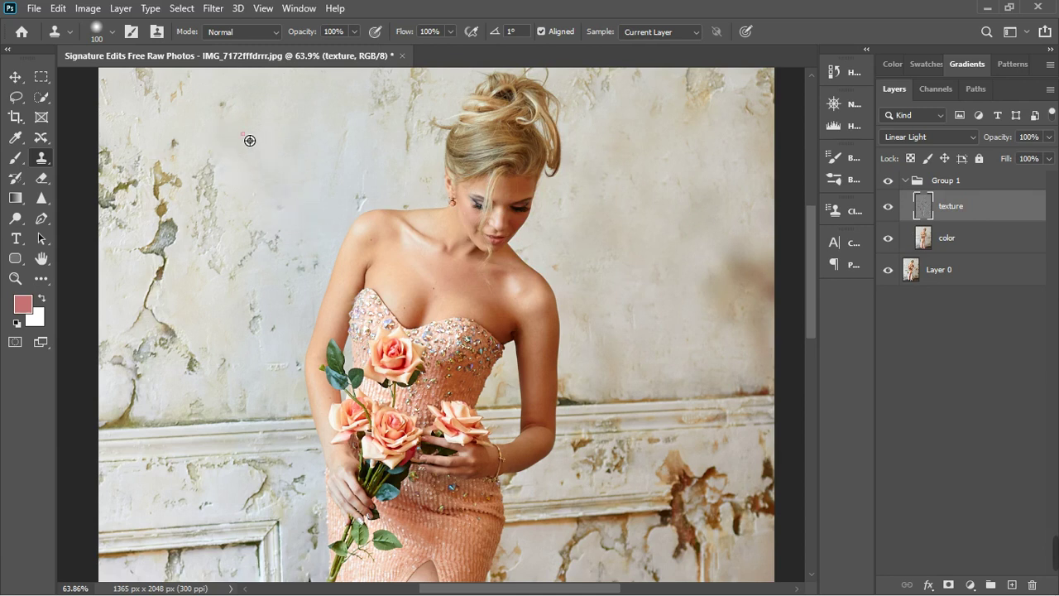
left_click(229, 127)
- Clone smooth plaster over the cracked paint in the middle and right of the lower wall panel to the right of the dress
key("ctrl+0")
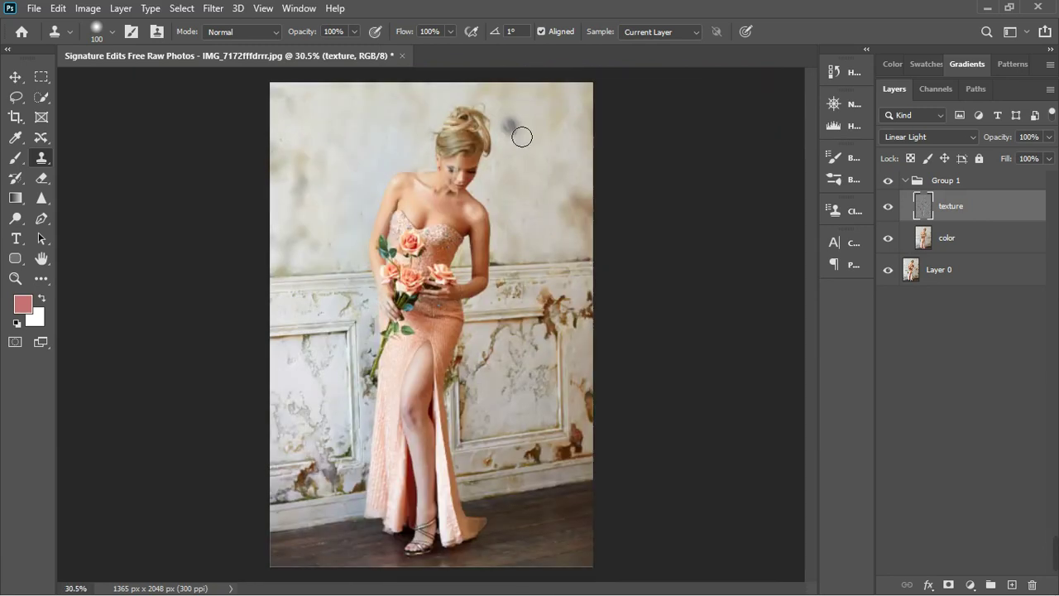
scroll(542, 157, "up", 2)
scroll(539, 155, "down", 3)
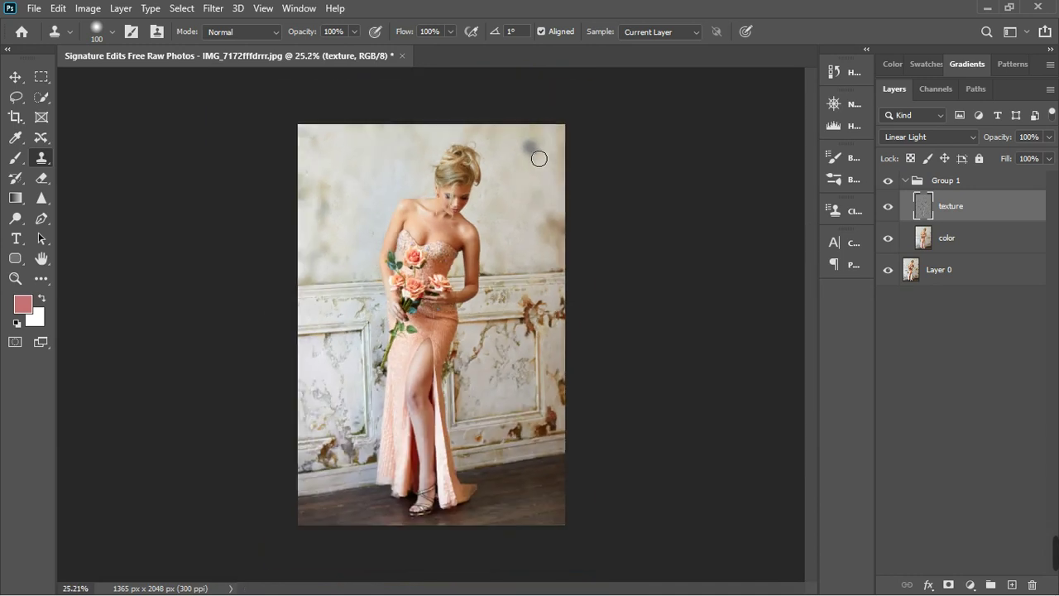
scroll(503, 374, "up", 2)
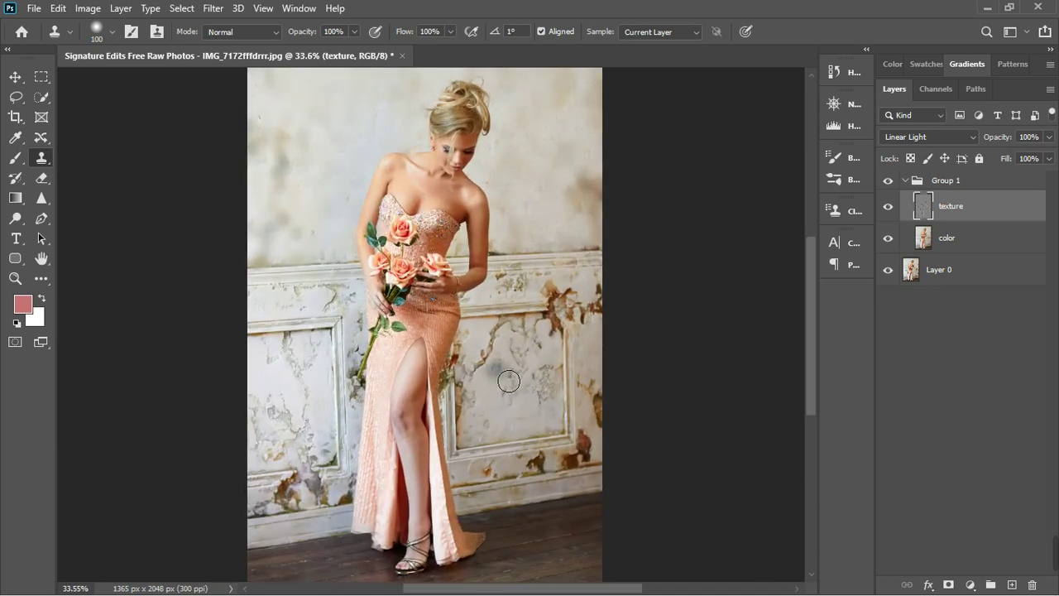
scroll(518, 413, "up", 1)
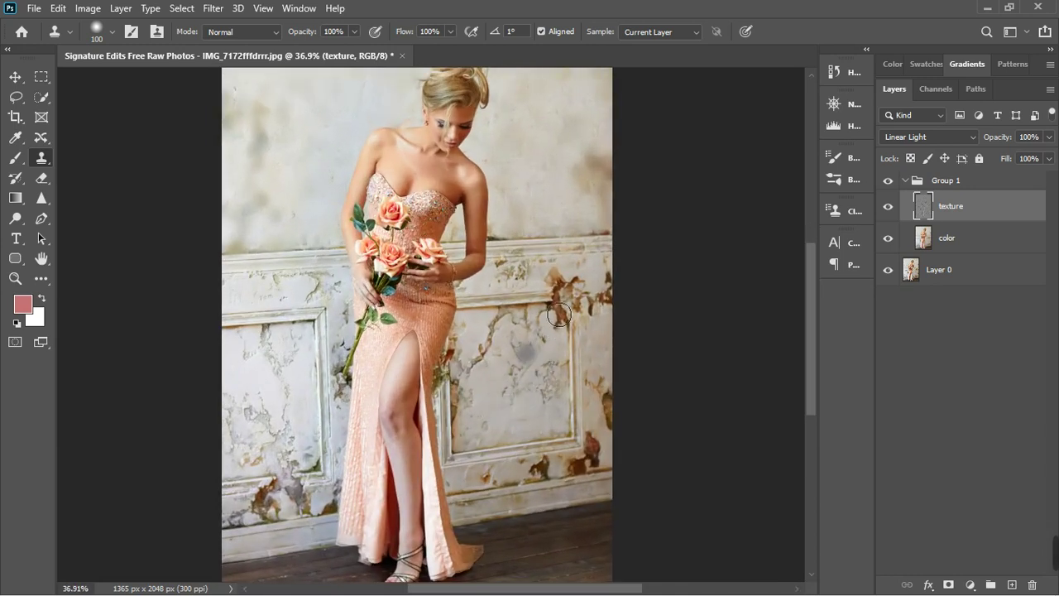
scroll(521, 397, "up", 3)
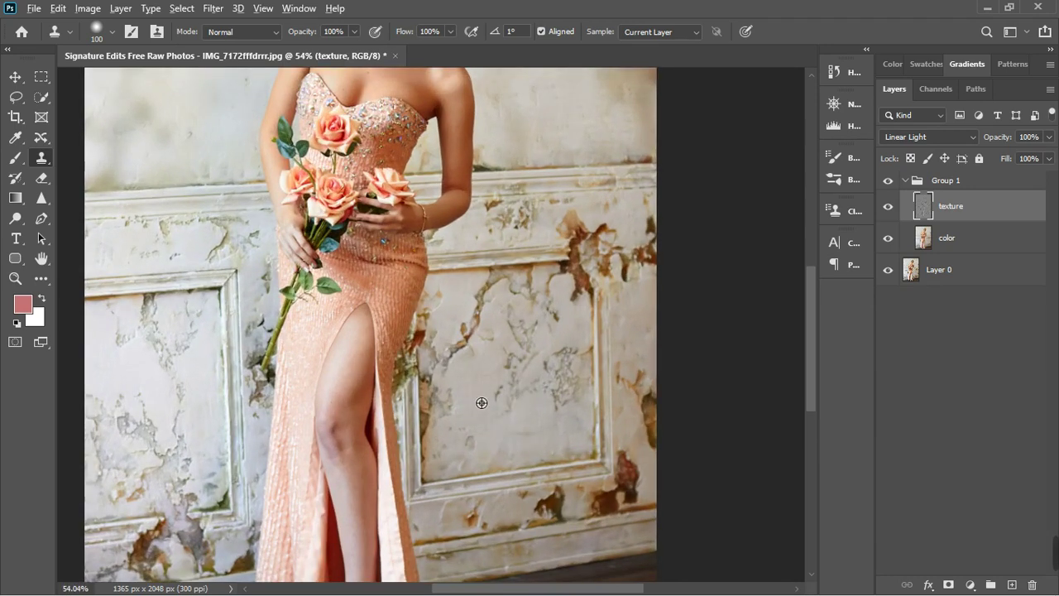
left_click(483, 402, "alt")
mouse_move(518, 417)
left_mouse_down()
mouse_move(529, 384)
mouse_move(524, 406)
mouse_move(567, 404)
mouse_move(580, 375)
mouse_move(557, 397)
left_mouse_up()
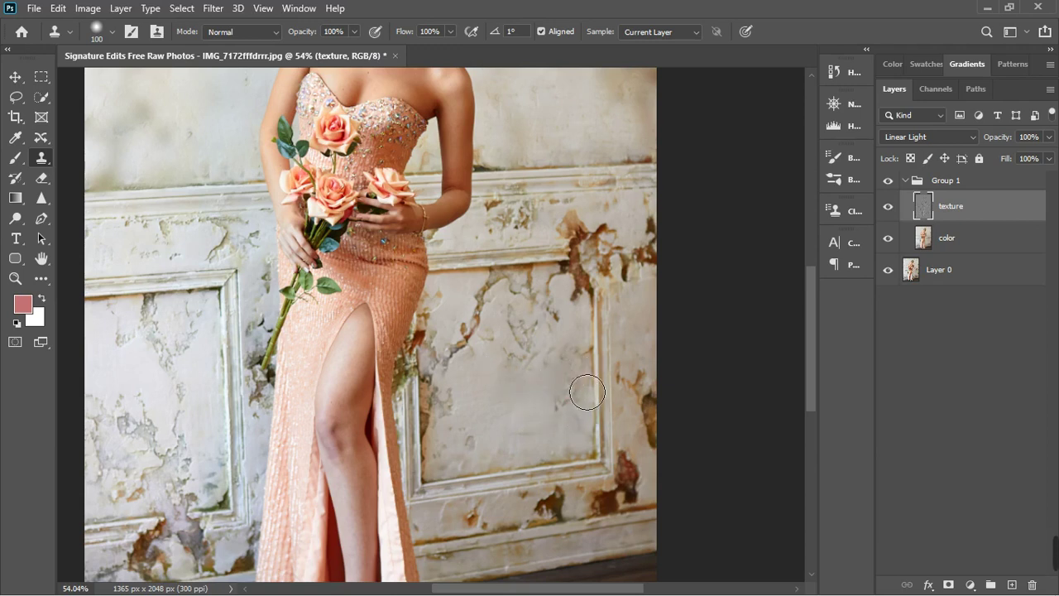
left_click(543, 406, "alt")
left_click_drag(560, 433, 577, 418)
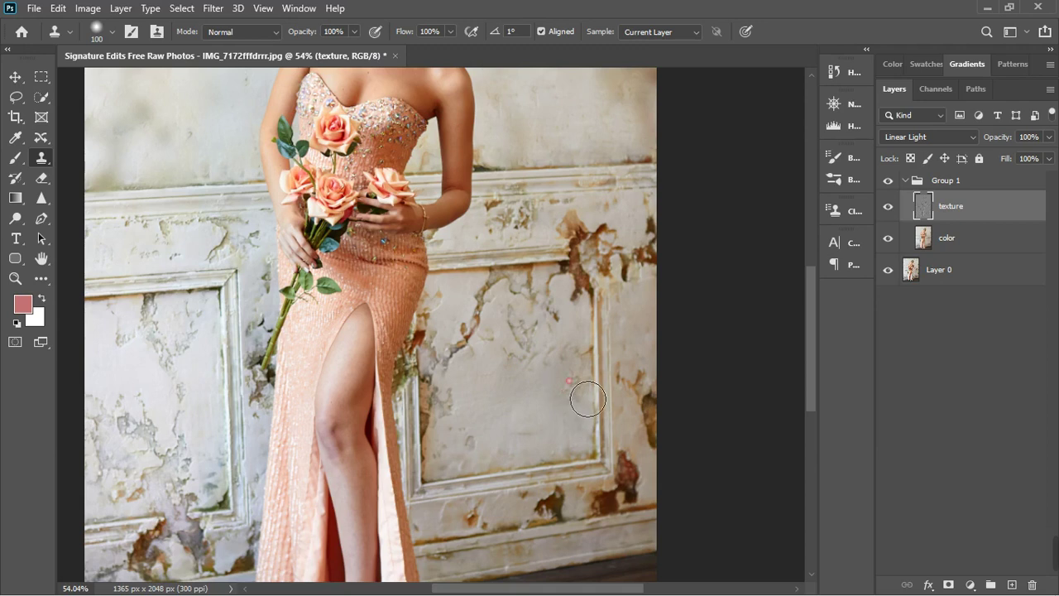
- Clone smooth plaster over the diagonal crack near the left side of that same wall panel
left_click_drag(484, 377, 475, 360)
mouse_move(470, 351)
left_mouse_down()
mouse_move(495, 330)
mouse_move(505, 371)
mouse_move(524, 327)
mouse_move(495, 361)
left_mouse_up()
left_click(493, 332, "alt")
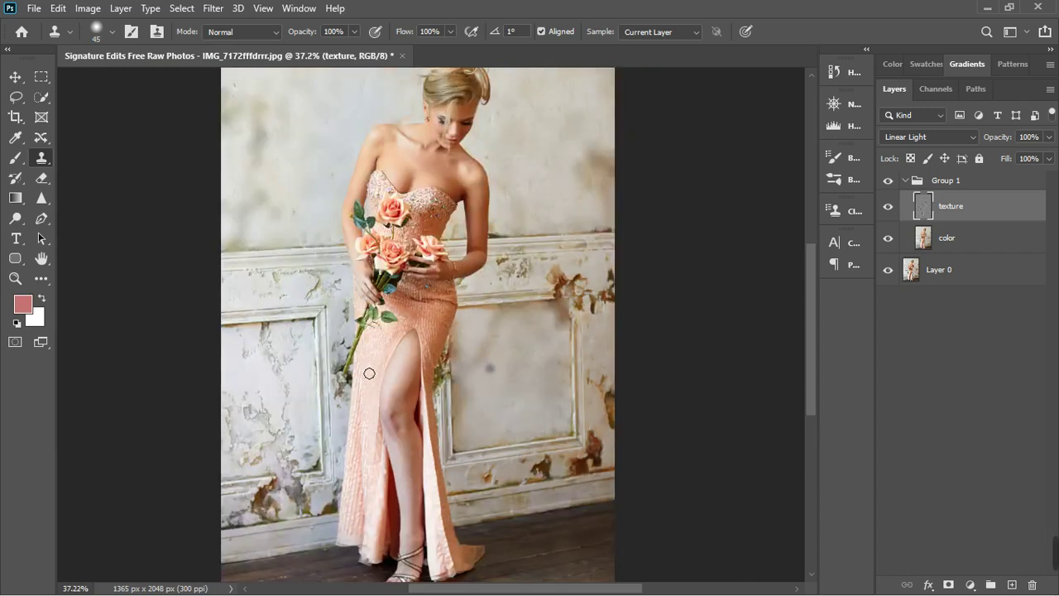
- Clone smooth plaster over the peeling paint in the middle of the lower wall panel to the left of the dress
scroll(249, 428, "up", 6, "alt")
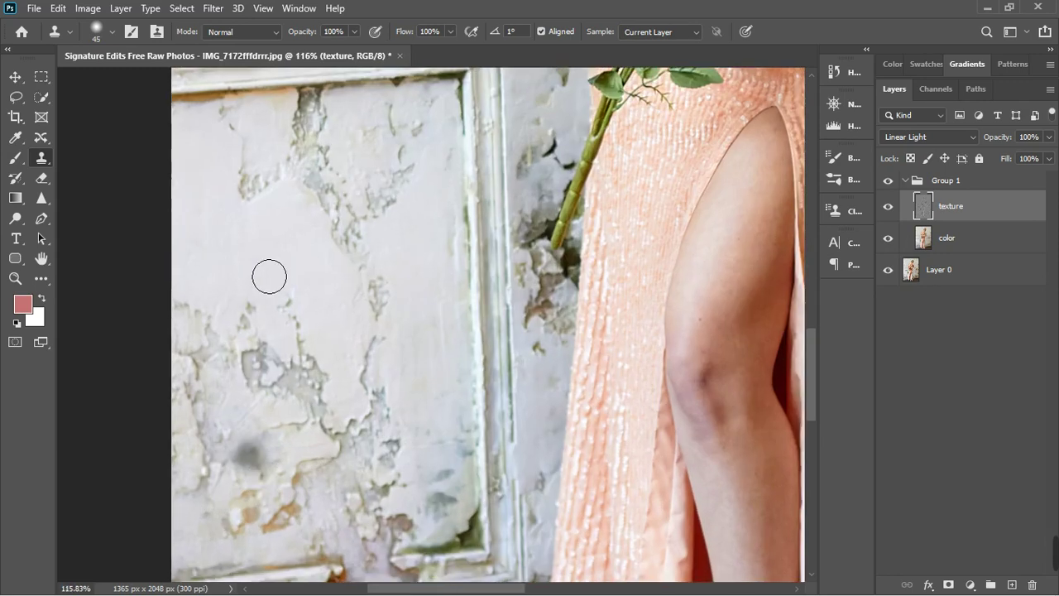
key("ctrl+z")
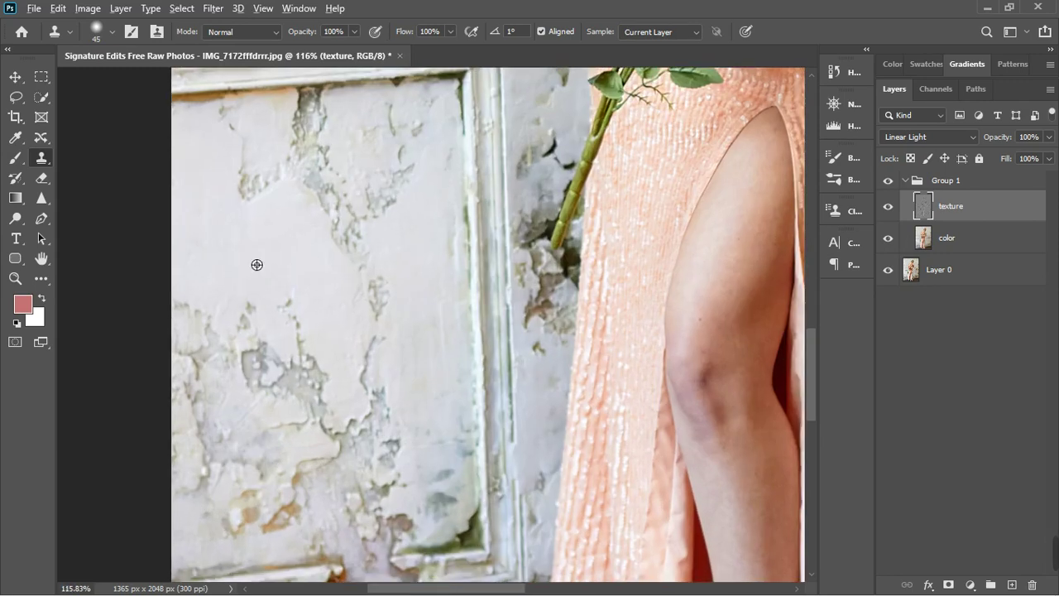
left_click_drag(264, 336, 254, 356)
left_click_drag(324, 378, 337, 417)
left_click_drag(268, 328, 281, 433)
- Clone smooth plaster over the peeling paint along the left side of that same wall panel
left_click(253, 318, "alt")
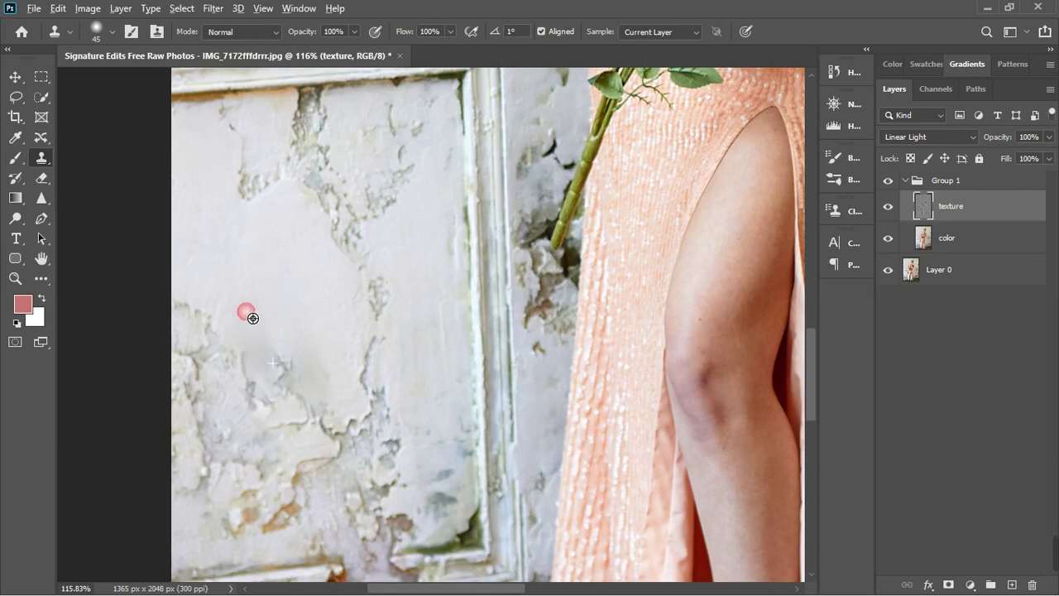
left_click(192, 141, "alt")
left_click_drag(214, 315, 199, 480)
left_click(207, 340, "alt")
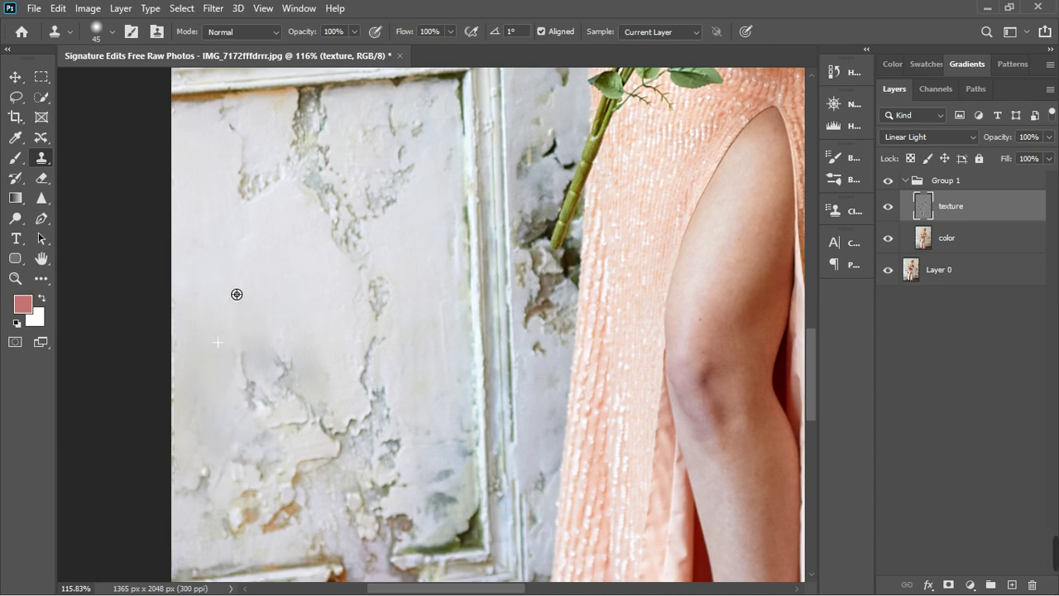
left_click(254, 223, "alt")
mouse_move(225, 317)
left_mouse_down()
mouse_move(248, 345)
mouse_move(264, 350)
mouse_move(282, 452)
mouse_move(286, 392)
left_mouse_up()
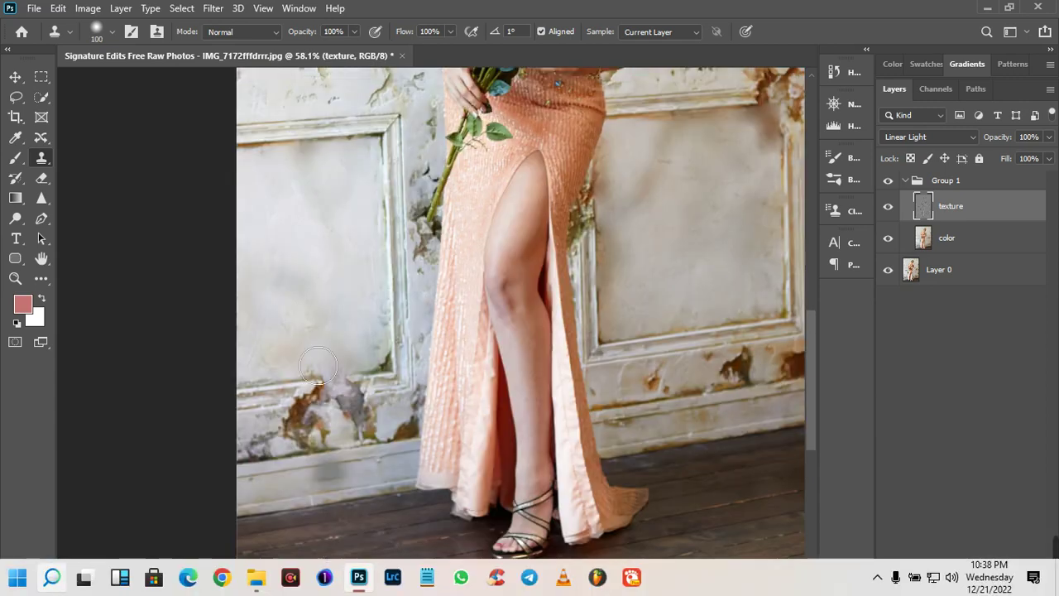
- With the brush reduced to size 40, clone smooth plaster over the green peeling mark in that panel's lower right corner and along its moulding
left_click(309, 290)
left_click(362, 372)
left_click_drag(362, 373, 365, 368)
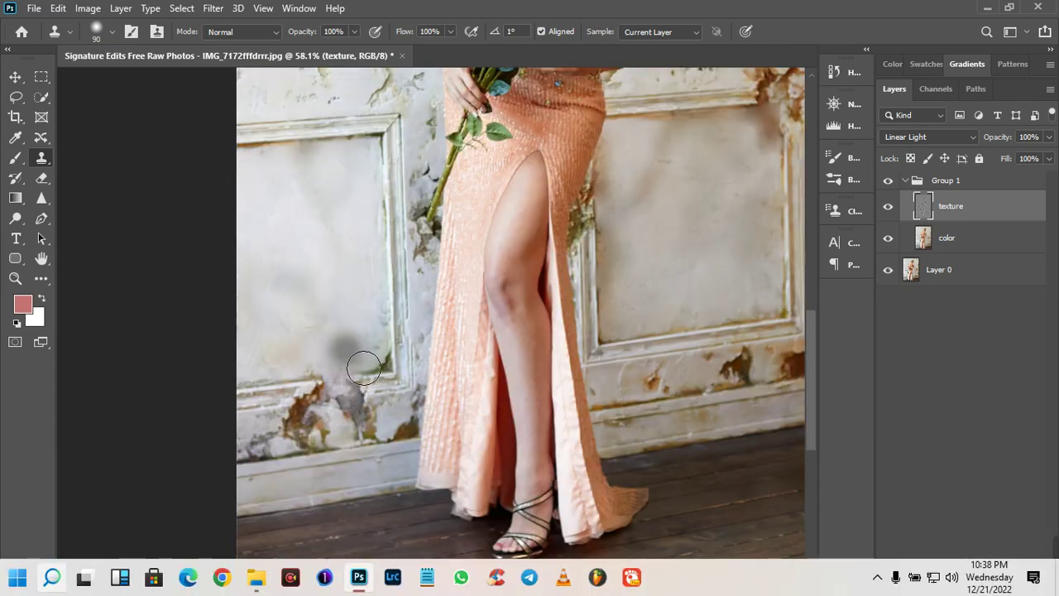
key("bracketleft")
key("bracketleft")
scroll(377, 356, "up", 10)
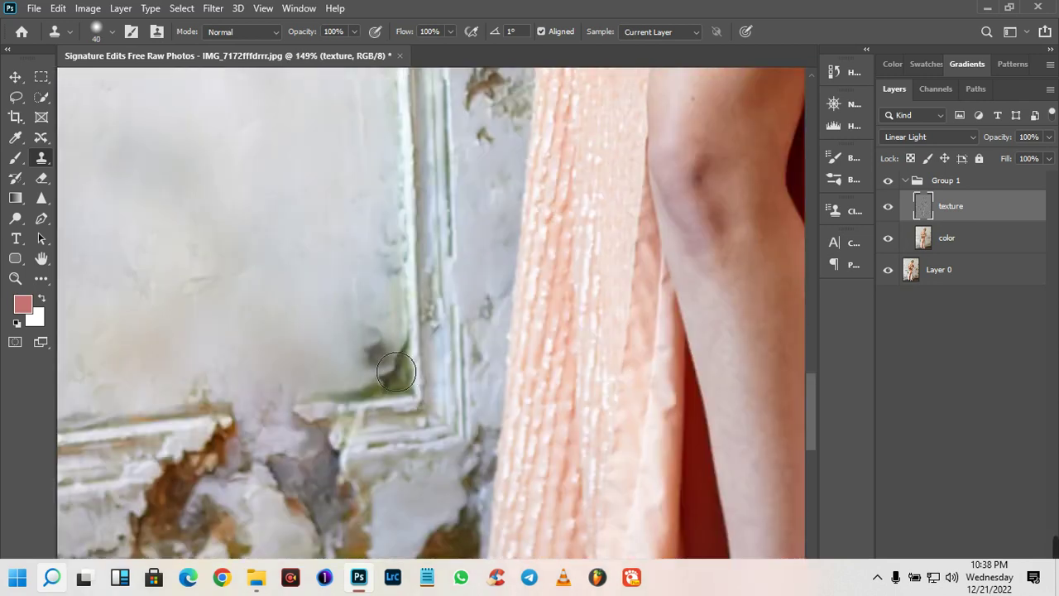
left_click_drag(371, 334, 348, 311)
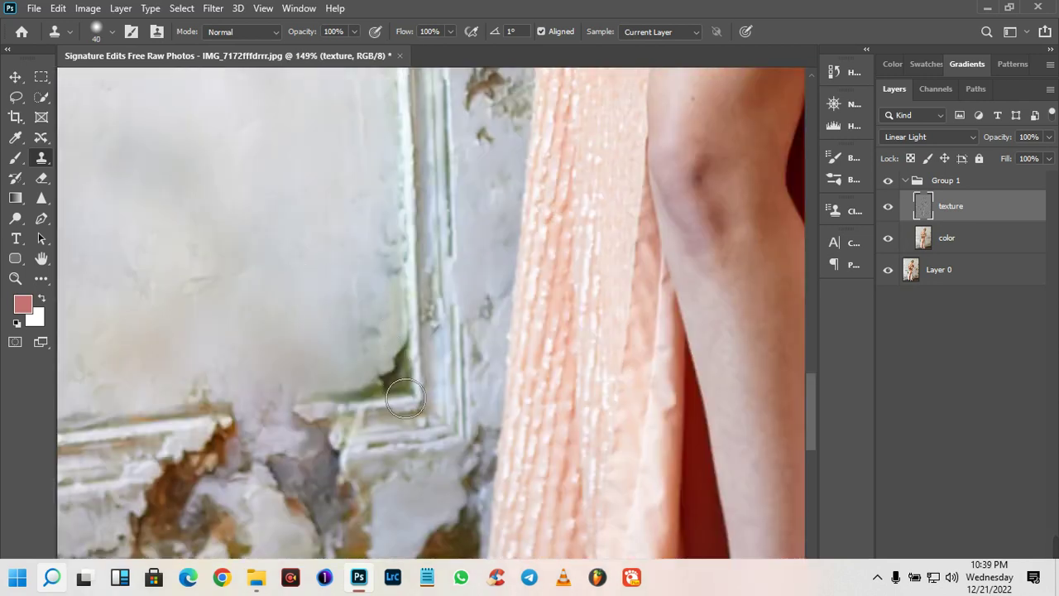
left_click(388, 375, "alt")
left_click(319, 282)
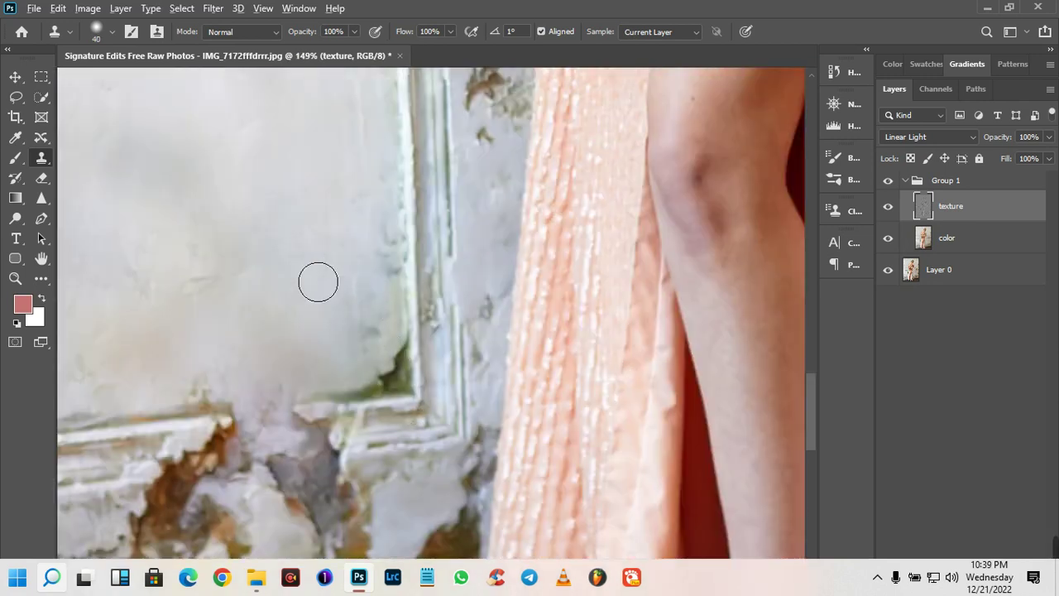
mouse_move(364, 346)
left_mouse_down()
mouse_move(393, 405)
mouse_move(405, 405)
mouse_move(406, 362)
mouse_move(418, 400)
mouse_move(353, 400)
mouse_move(404, 392)
mouse_move(417, 404)
mouse_move(402, 234)
left_mouse_up()
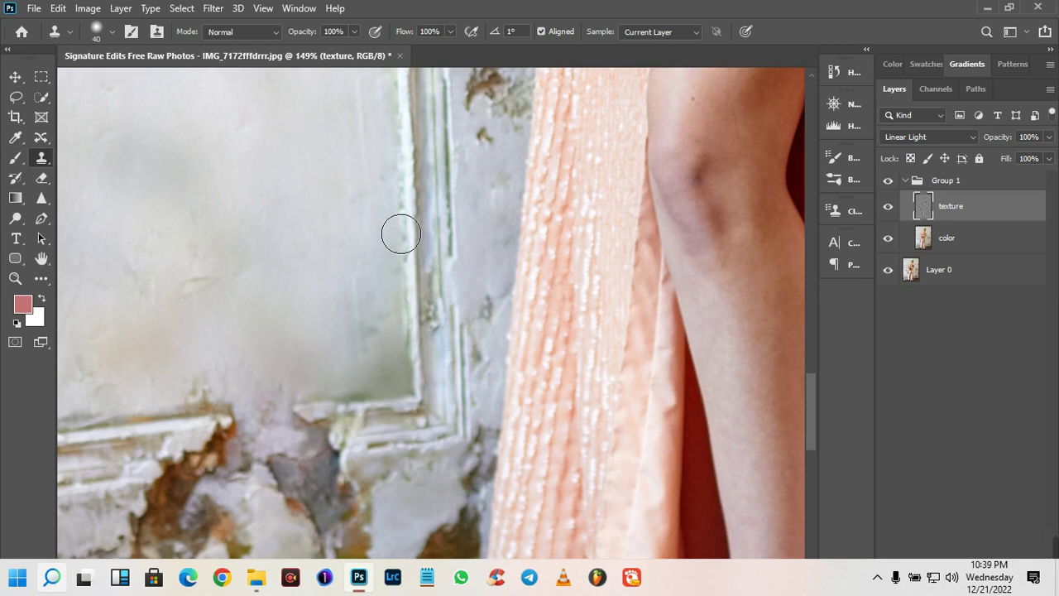
scroll(355, 312, "down", 4)
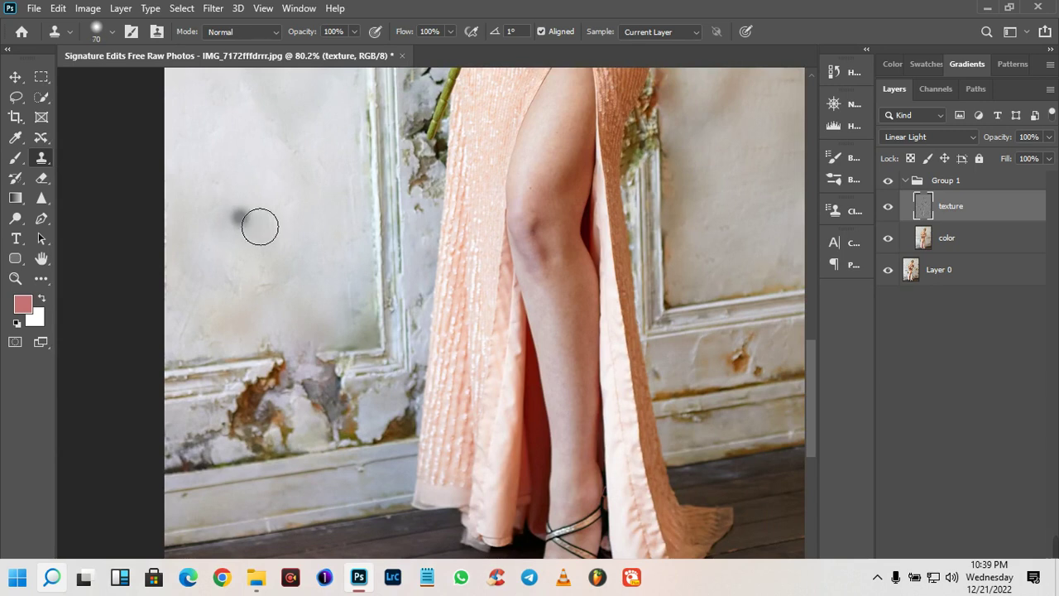
key("bracketright")
key("bracketright")
key("bracketright")
key("bracketright")
key("bracketright")
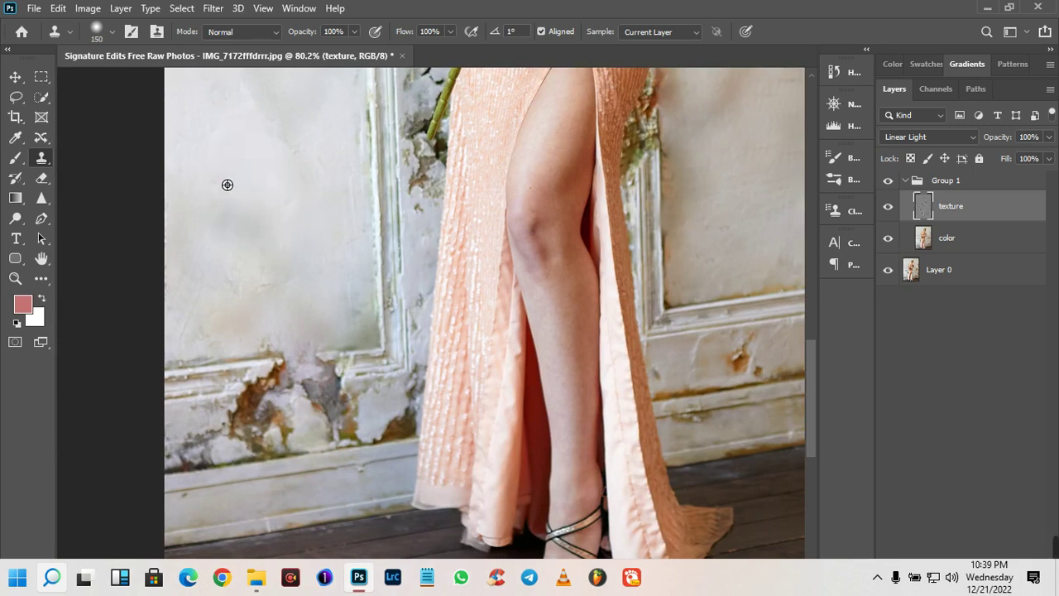
left_click(228, 184, "alt")
left_click(245, 406)
key("bracketleft")
key("bracketleft")
key("bracketleft")
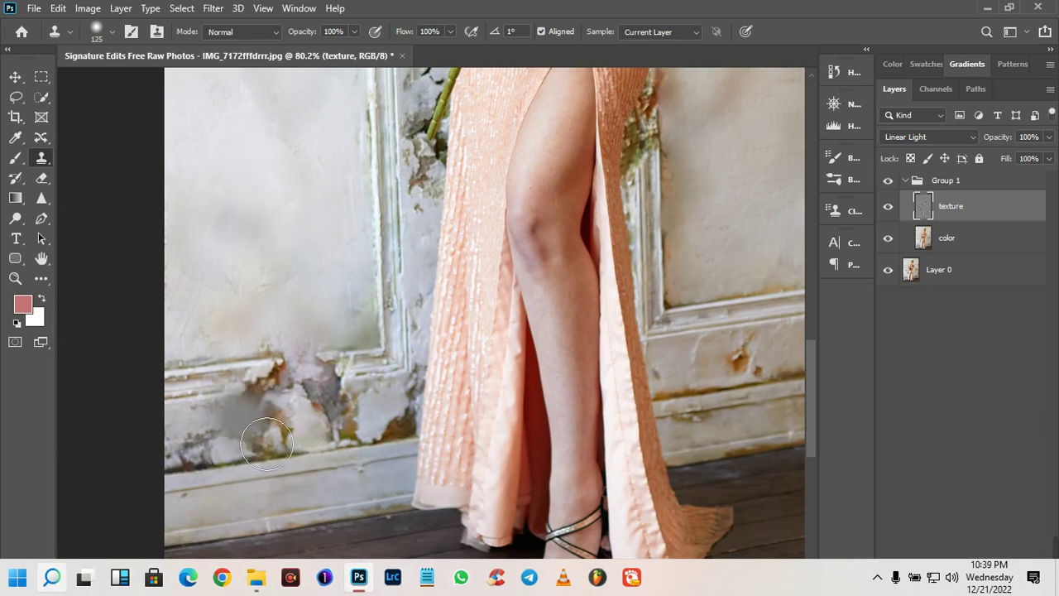
key("ctrl+z")
key("ctrl+z")
- With a size 100 brush, clone smooth plaster over the large brown peeling patch below the left wall panel
key("bracketleft")
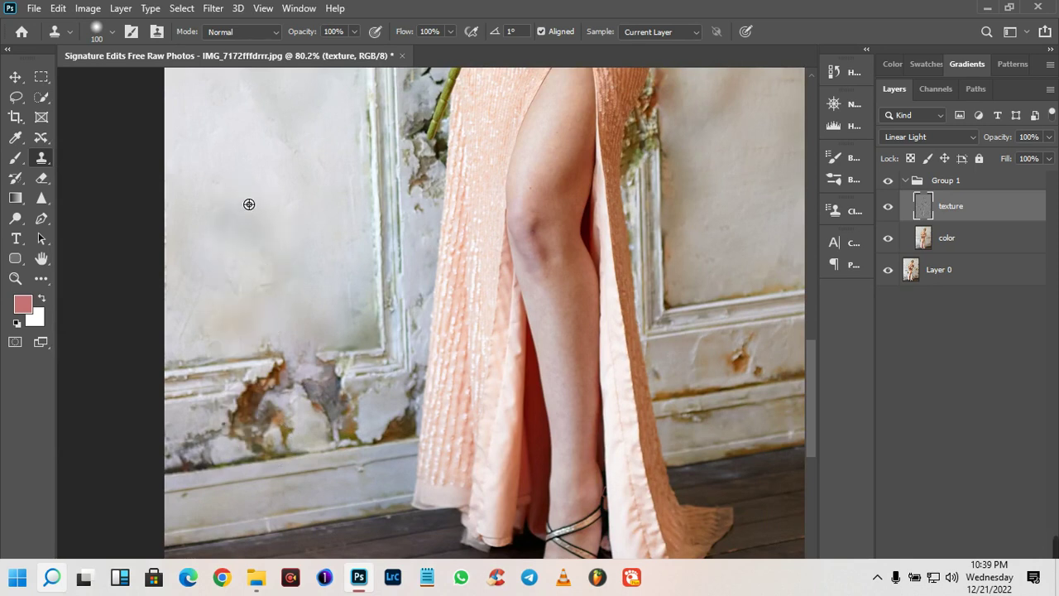
mouse_move(244, 389)
left_mouse_down()
mouse_move(240, 410)
mouse_move(272, 456)
mouse_move(289, 449)
mouse_move(290, 439)
mouse_move(244, 420)
mouse_move(224, 466)
mouse_move(337, 455)
mouse_move(343, 418)
mouse_move(364, 414)
mouse_move(355, 466)
mouse_move(350, 453)
mouse_move(289, 442)
mouse_move(272, 472)
mouse_move(208, 489)
mouse_move(260, 463)
mouse_move(326, 461)
mouse_move(343, 439)
mouse_move(316, 327)
left_mouse_up()
left_click(234, 239, "alt")
left_click(316, 331, "alt")
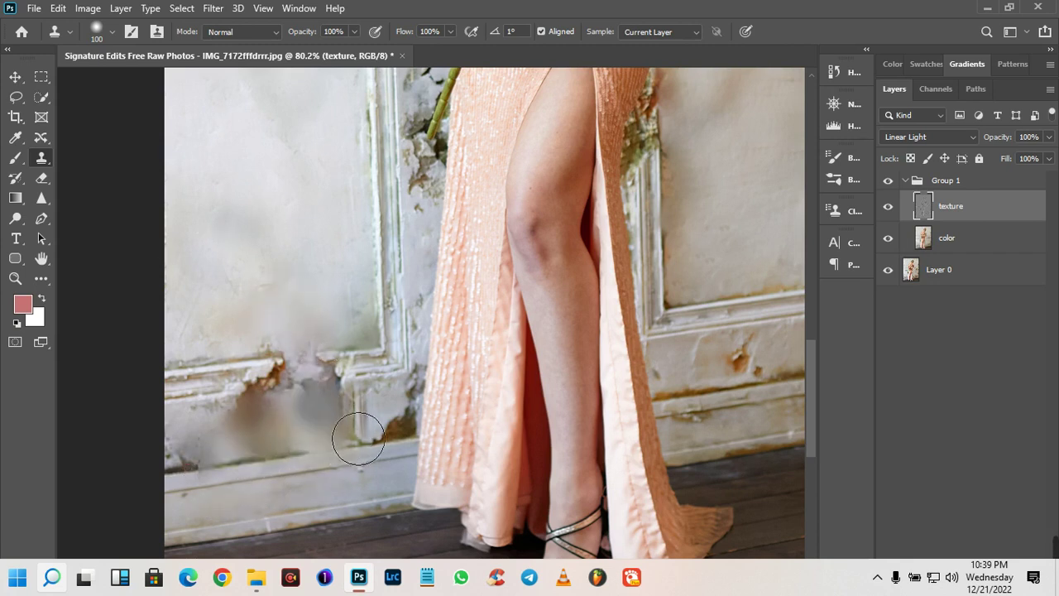
- With the brush reduced to size 45, clone smooth plaster over the brown peeling beside the dress just above the baseboard
mouse_move(367, 444)
left_mouse_down()
mouse_move(381, 443)
mouse_move(319, 456)
mouse_move(331, 468)
mouse_move(422, 441)
left_mouse_up()
scroll(422, 440, "up", 2)
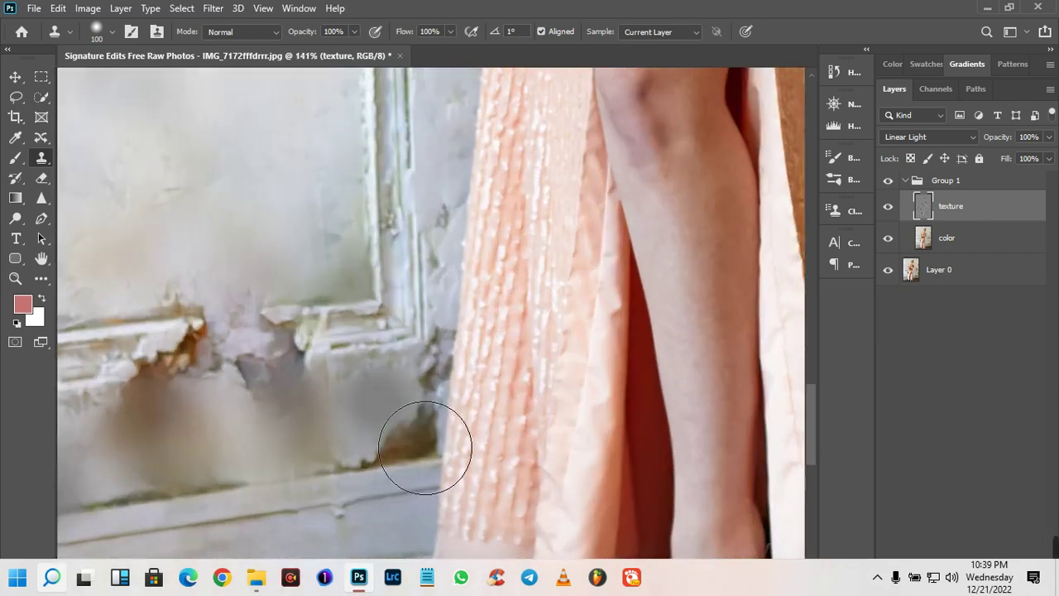
key("bracketleft")
key("bracketleft")
key("bracketleft")
key("bracketleft")
key("bracketleft")
key("bracketleft")
key("ctrl+z")
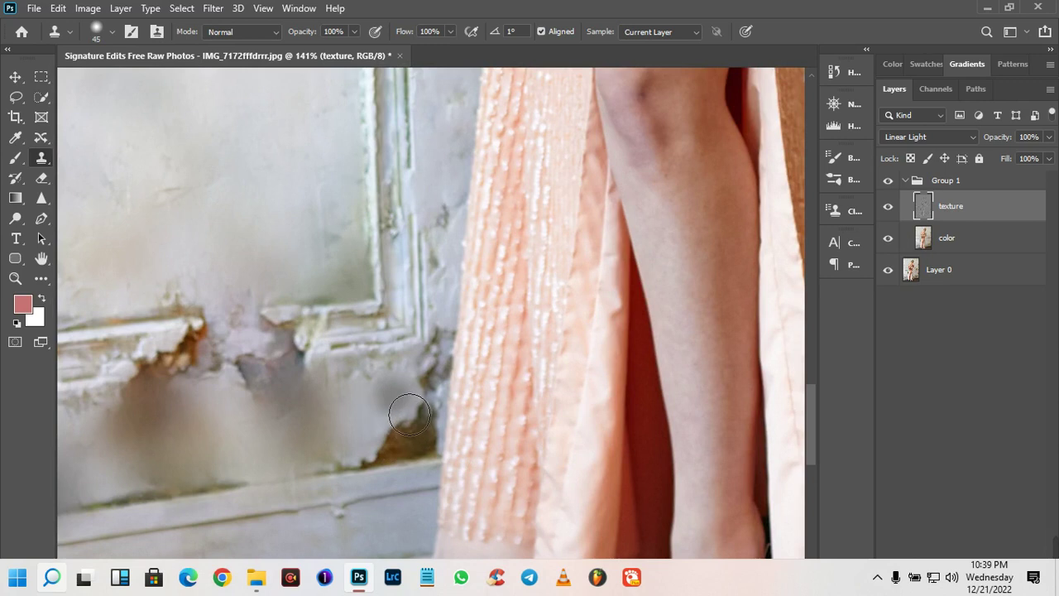
left_click(387, 408, "alt")
mouse_move(423, 442)
left_mouse_down()
mouse_move(401, 472)
mouse_move(440, 459)
mouse_move(455, 432)
mouse_move(452, 392)
mouse_move(421, 437)
mouse_move(368, 424)
mouse_move(388, 434)
mouse_move(450, 388)
mouse_move(406, 440)
mouse_move(430, 437)
mouse_move(430, 457)
mouse_move(401, 466)
mouse_move(373, 458)
mouse_move(399, 439)
mouse_move(241, 403)
mouse_move(271, 396)
mouse_move(315, 419)
mouse_move(376, 413)
mouse_move(358, 398)
mouse_move(405, 398)
mouse_move(229, 404)
left_mouse_up()
left_click(380, 413, "alt")
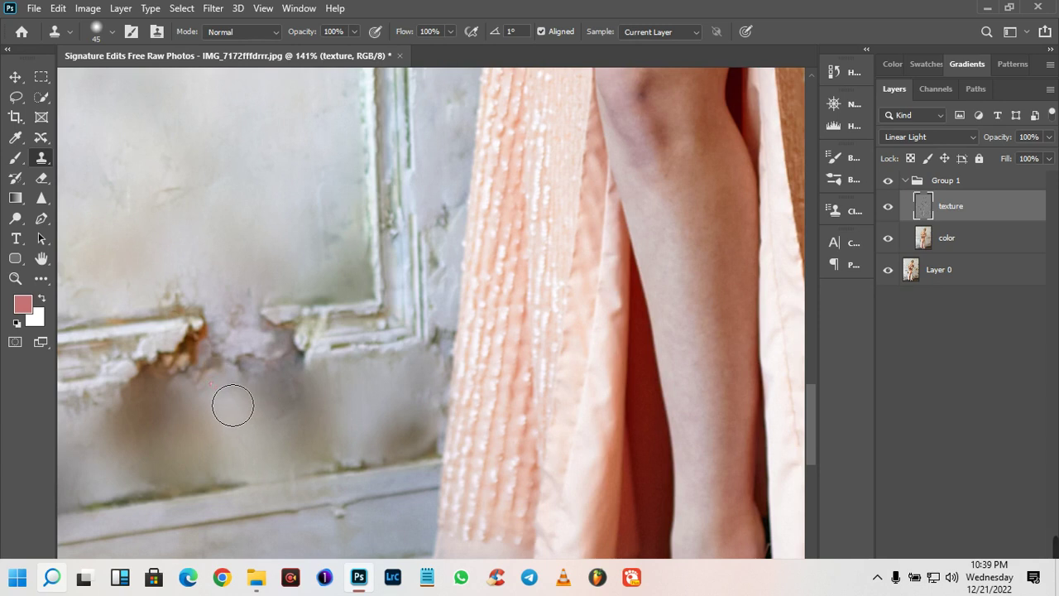
- Turn off Aligned sampling and clone away the leftover marks along the baseboard's upper edge as far as the photo's left border
left_click(543, 31)
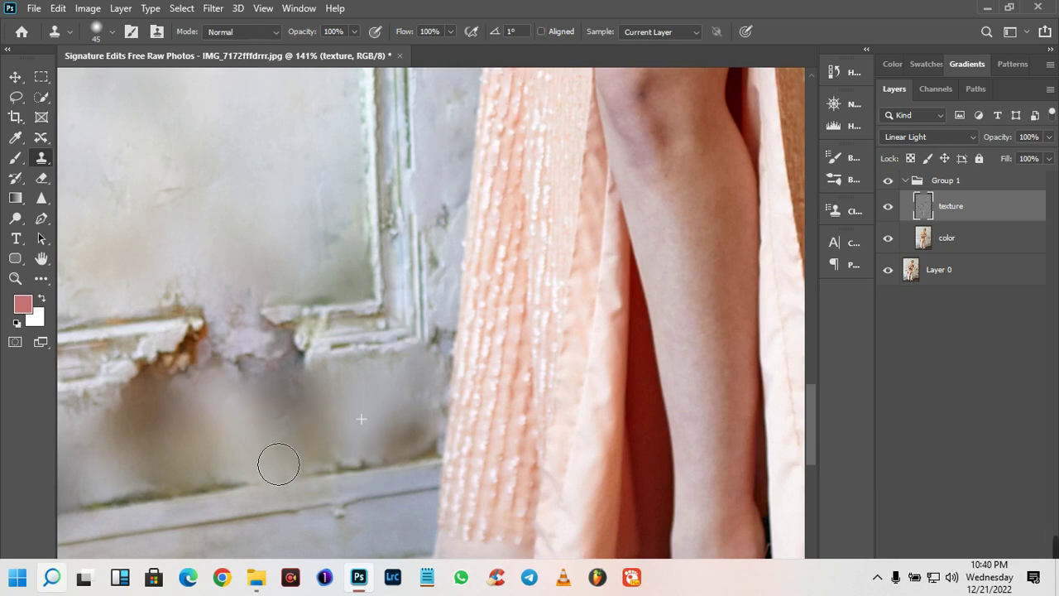
left_click_drag(259, 462, 357, 431)
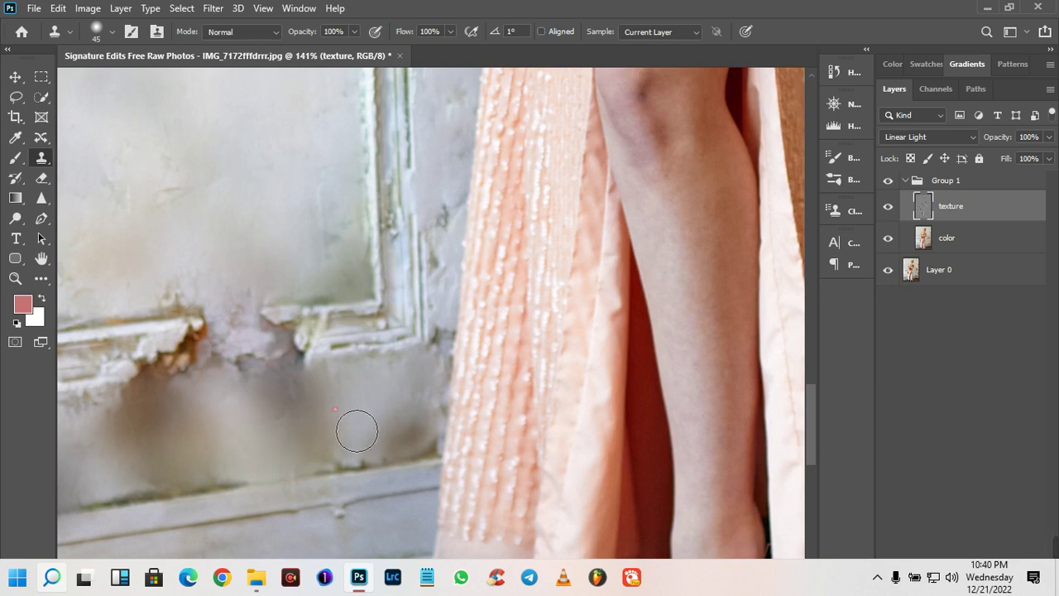
scroll(322, 430, "down", 3)
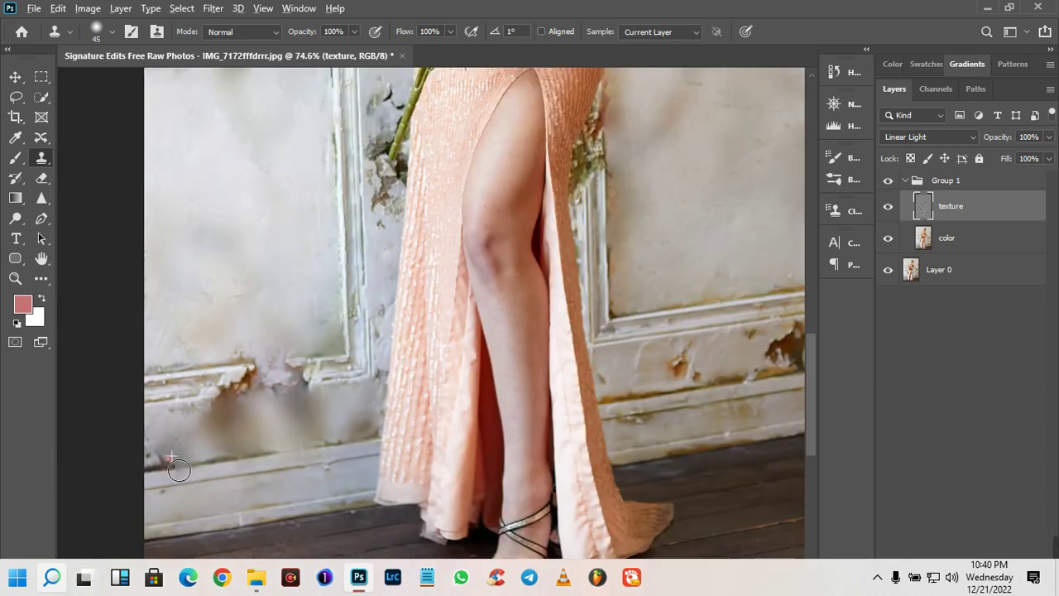
scroll(177, 460, "up", 2)
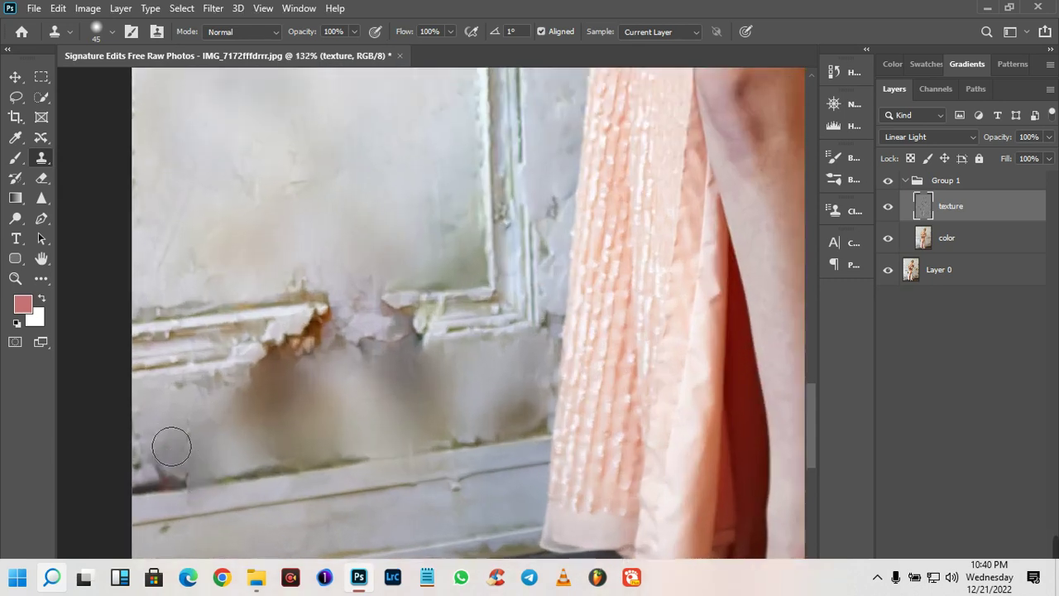
mouse_move(214, 477)
left_mouse_down()
mouse_move(154, 497)
mouse_move(167, 424)
mouse_move(160, 463)
mouse_move(171, 498)
mouse_move(207, 485)
mouse_move(220, 459)
mouse_move(294, 418)
left_mouse_up()
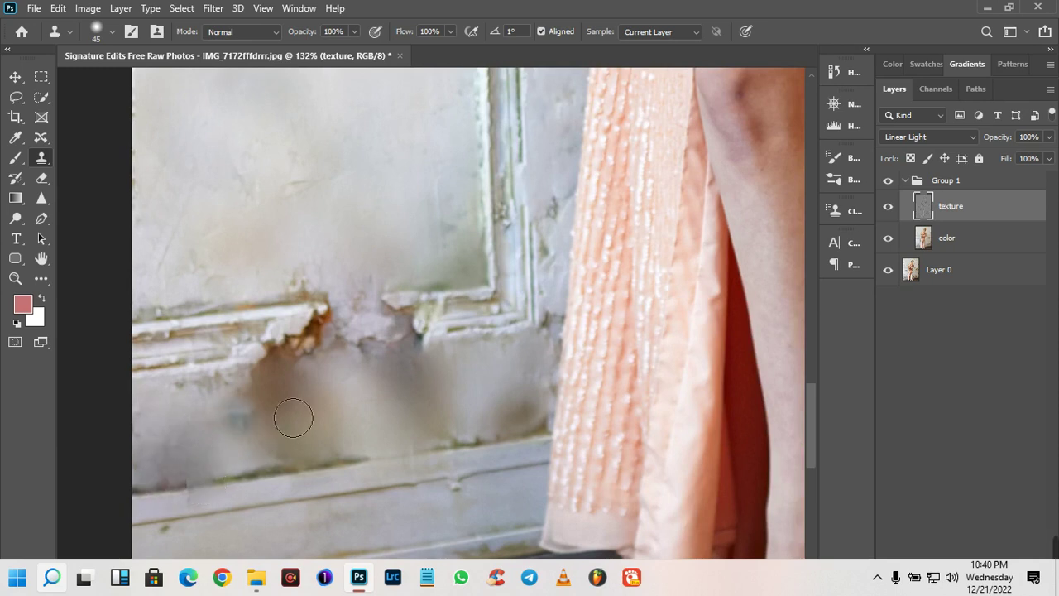
- Clone smooth plaster over the brown peeling on the wall rail above the right panel's upper right corner
scroll(293, 418, "down", 1)
scroll(237, 475, "down", 2)
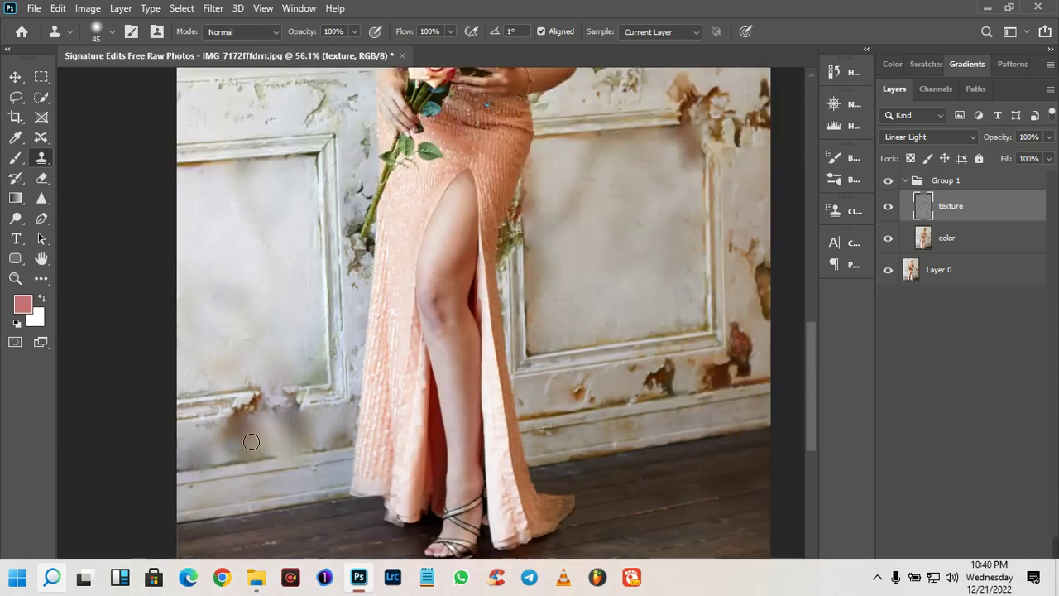
scroll(565, 422, "down", 1)
scroll(665, 409, "up", 3)
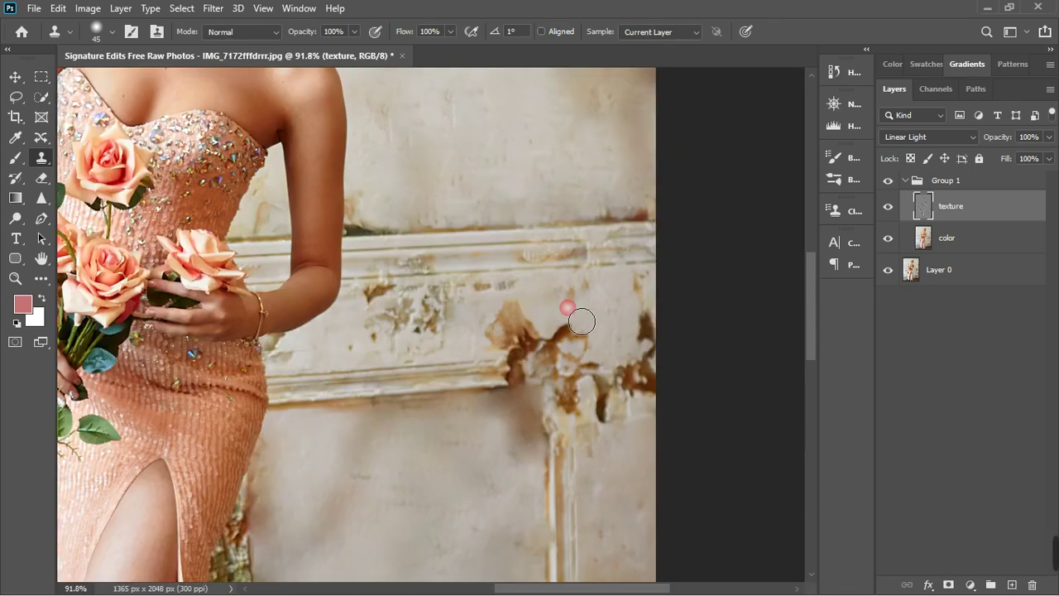
left_click_drag(582, 320, 563, 323)
mouse_move(579, 347)
left_mouse_down()
mouse_move(584, 355)
mouse_move(590, 341)
left_mouse_up()
mouse_move(526, 330)
left_mouse_down()
mouse_move(561, 340)
mouse_move(518, 353)
mouse_move(632, 303)
mouse_move(580, 313)
mouse_move(605, 317)
mouse_move(658, 295)
mouse_move(663, 341)
mouse_move(649, 348)
mouse_move(661, 331)
mouse_move(667, 392)
left_mouse_up()
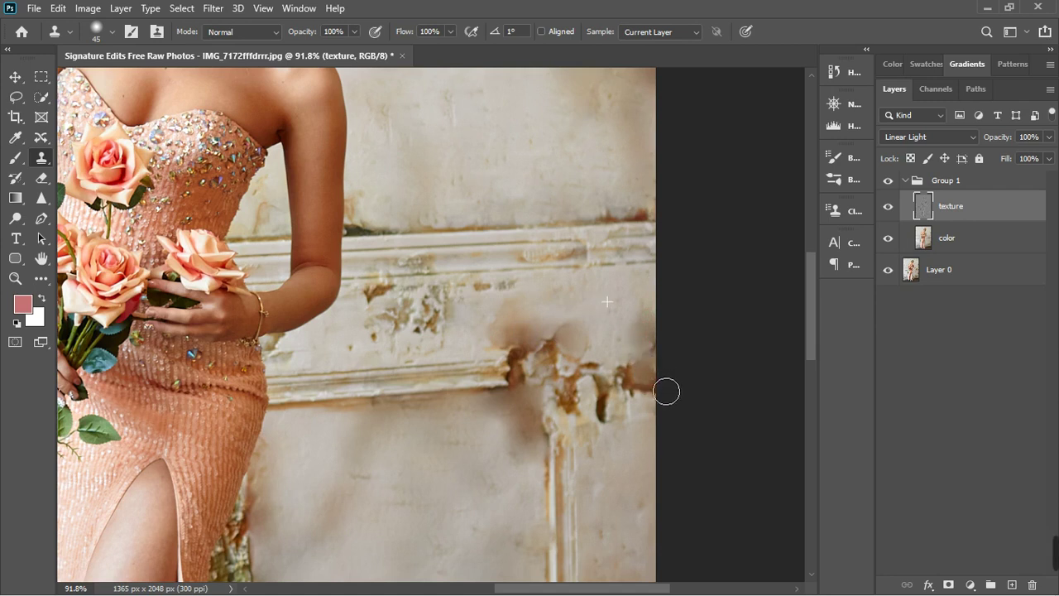
- Clone smooth plaster over the dark peeling spots beside the upper right corner of the right panel's moulding
left_click(604, 305, "alt")
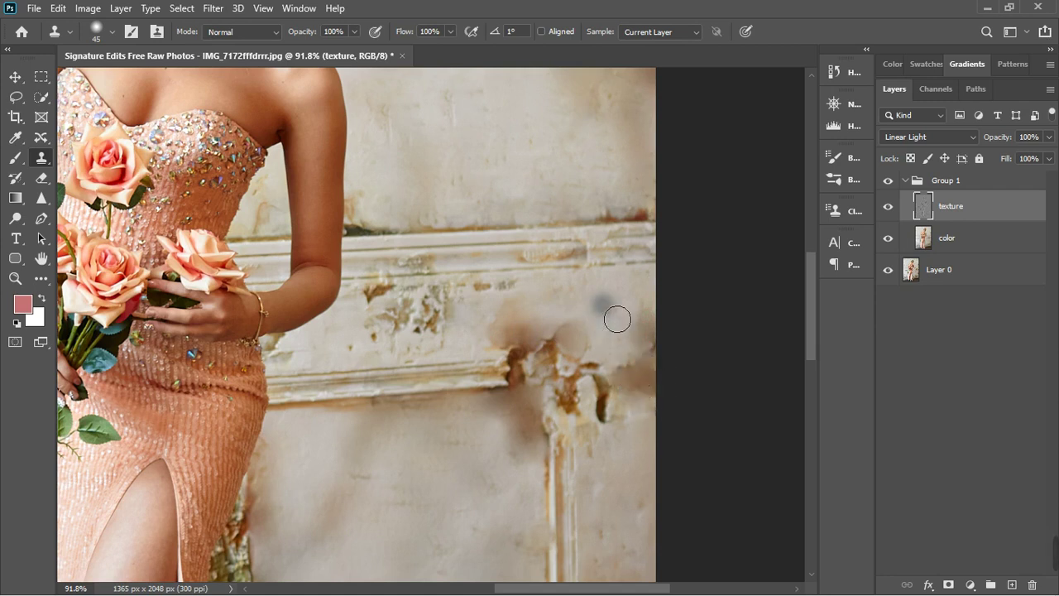
left_click(608, 369)
left_click_drag(603, 398, 601, 403)
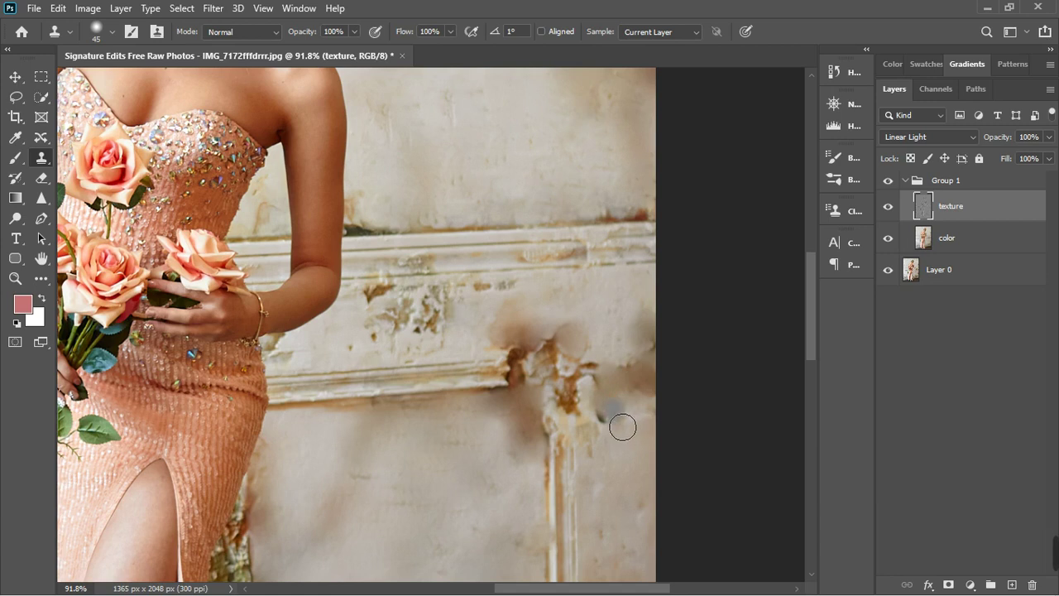
left_click_drag(623, 427, 624, 436)
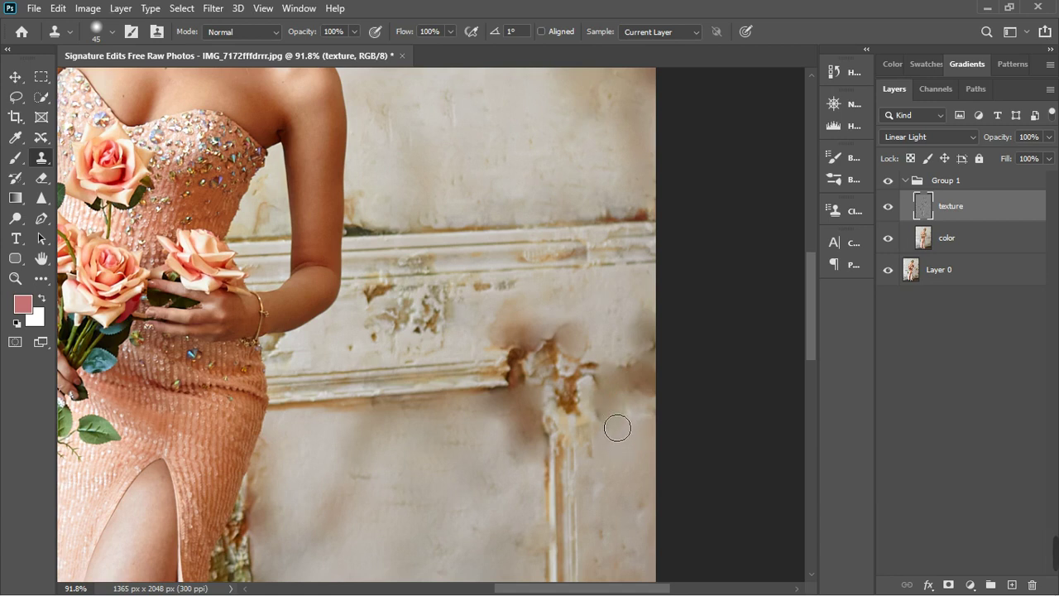
left_click(622, 478, "alt")
mouse_move(593, 381)
left_mouse_down()
mouse_move(579, 353)
mouse_move(503, 355)
mouse_move(588, 349)
mouse_move(516, 365)
mouse_move(608, 368)
left_mouse_up()
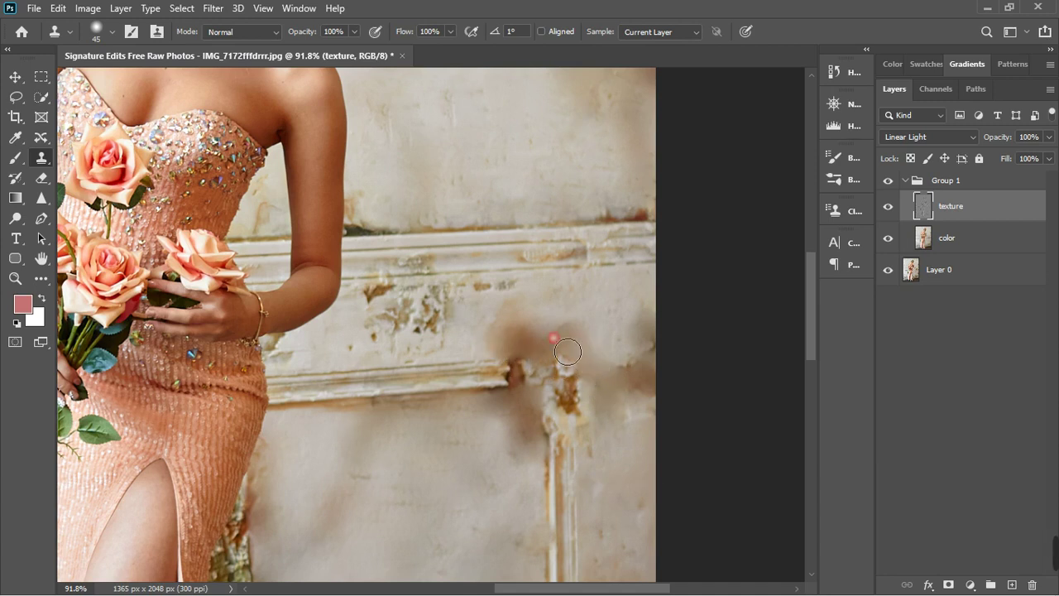
- Hide and show Group 1 to compare the retouched wall with the original photo
scroll(459, 324, "down", 6)
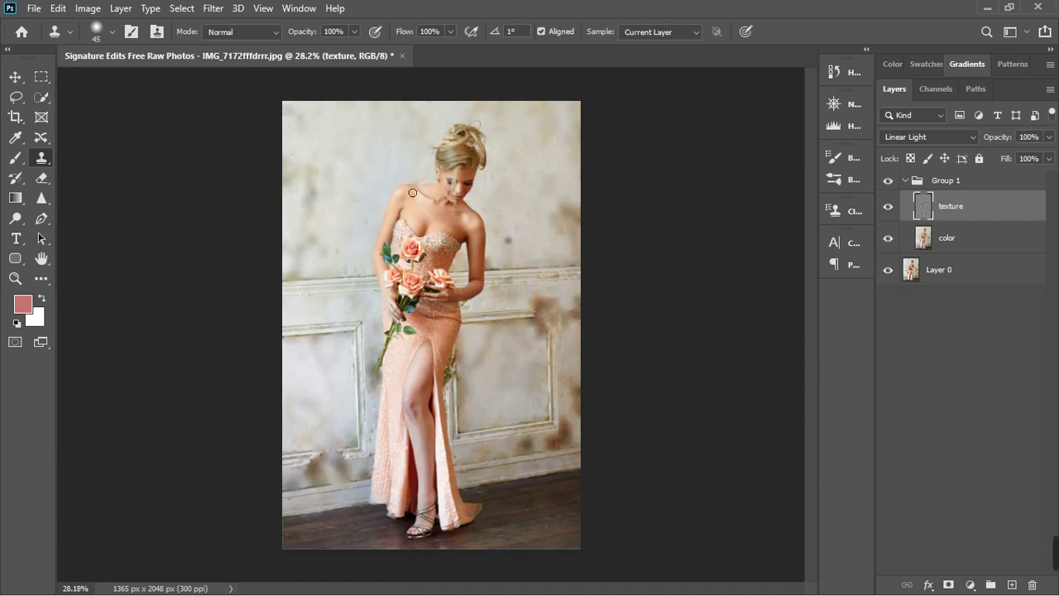
scroll(362, 176, "up", 2)
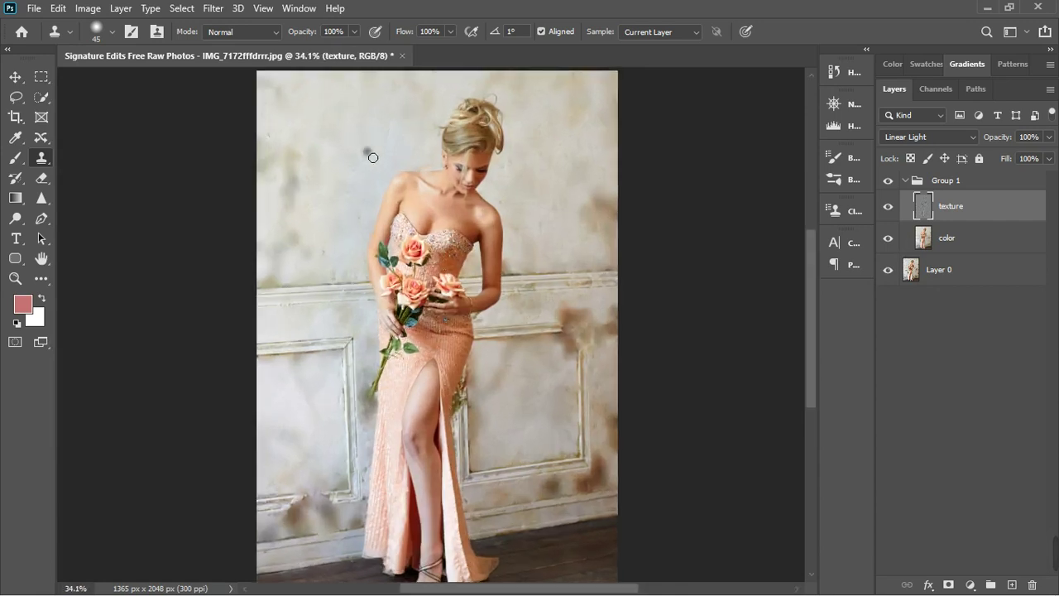
left_click(889, 181)
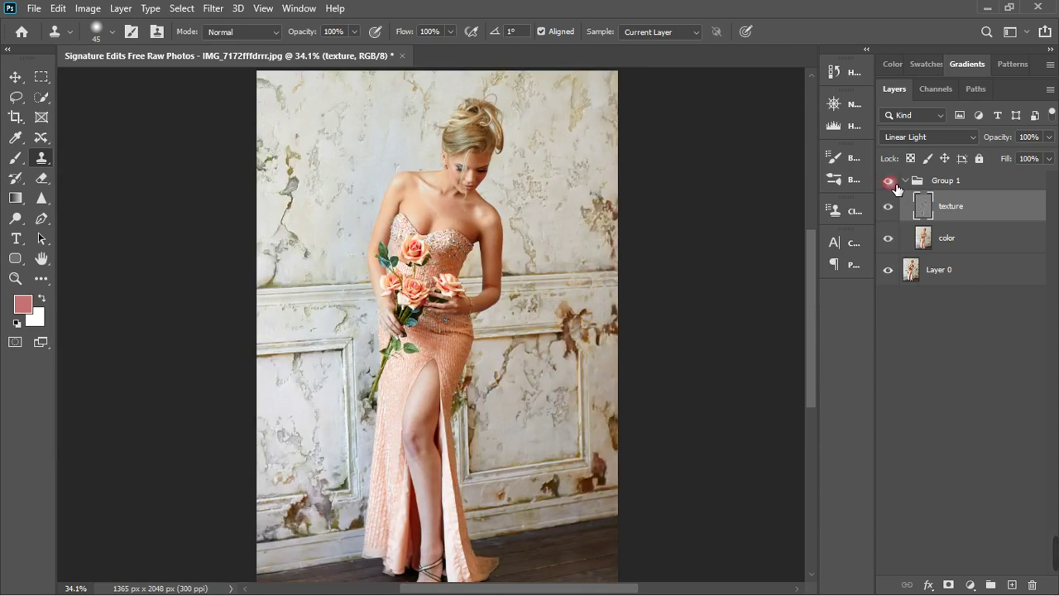
left_click(895, 185)
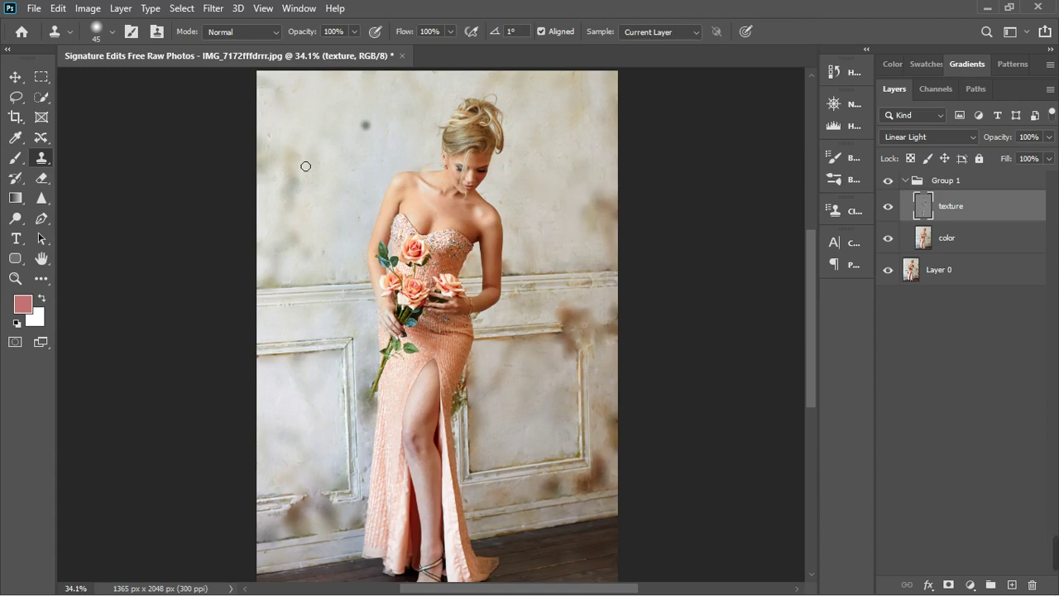
scroll(595, 367, "up", 1)
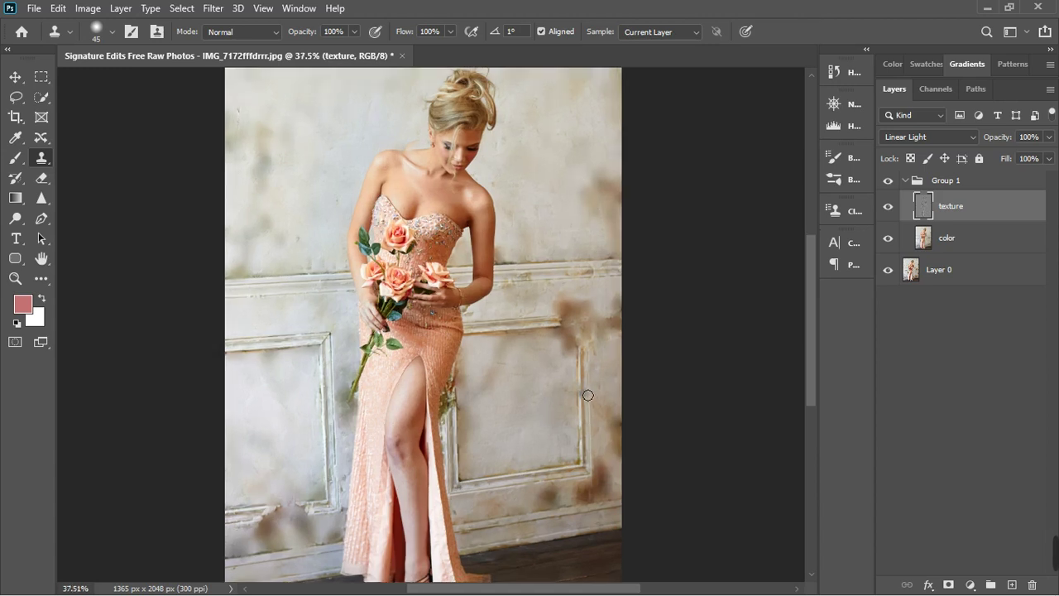
- Select the color layer and switch to the Mixer Brush tool
scroll(613, 372, "up", 6)
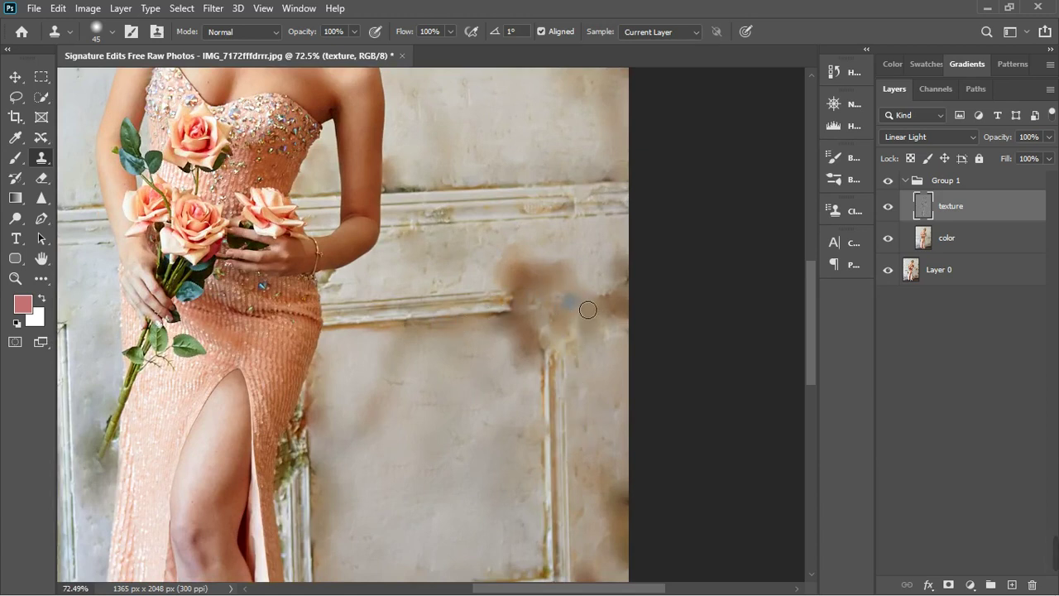
scroll(588, 309, "down", 5)
left_click(973, 246)
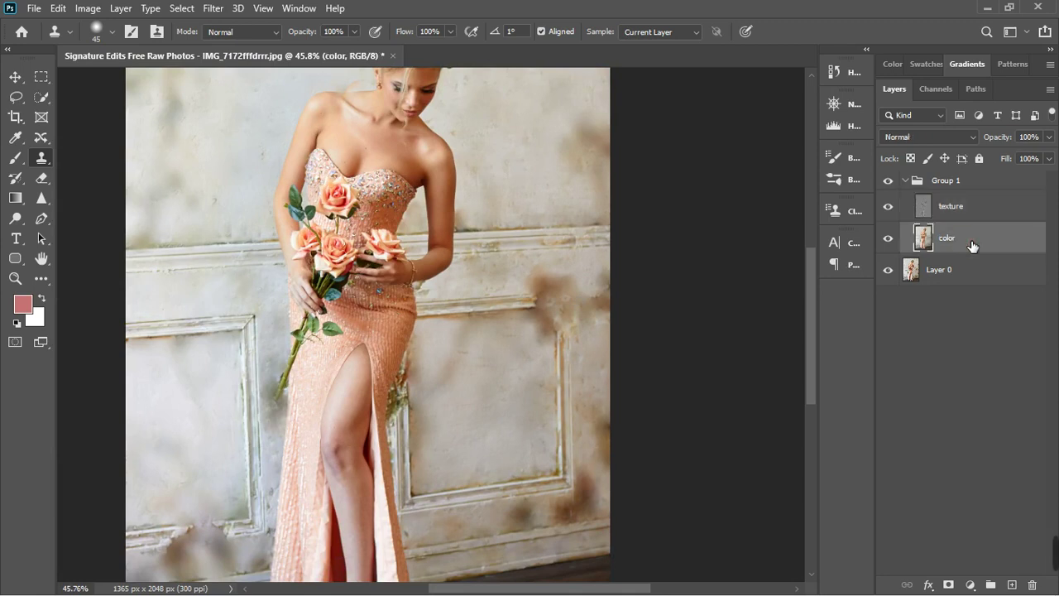
left_click(20, 163)
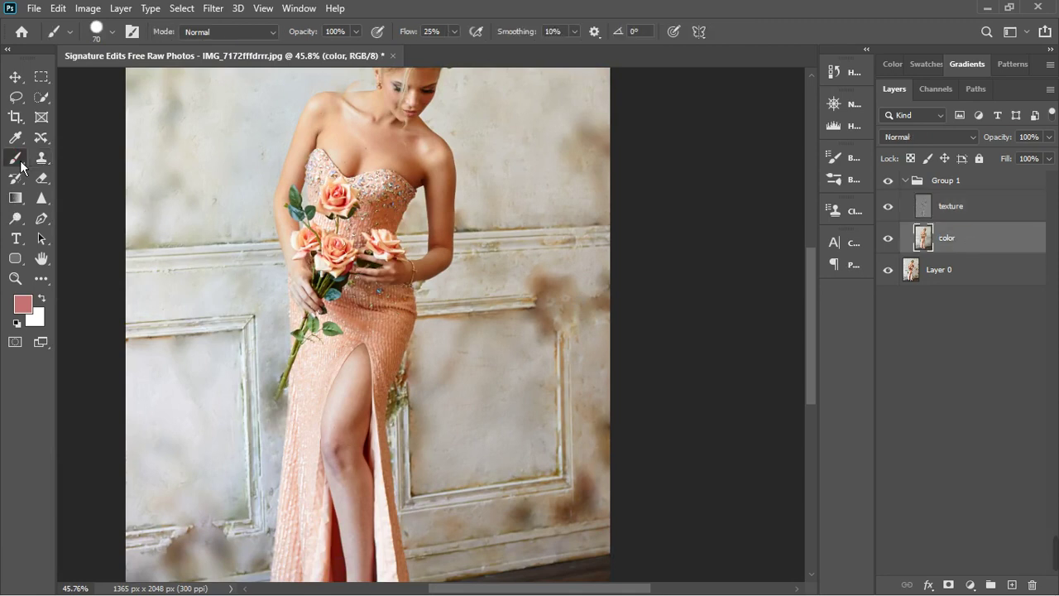
right_click(20, 162)
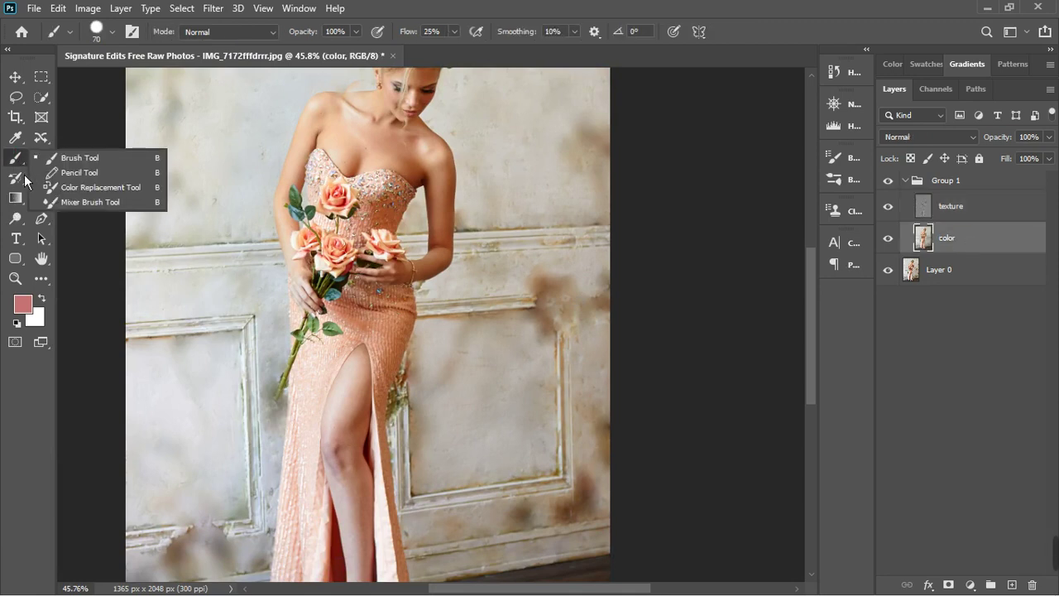
left_click(69, 207)
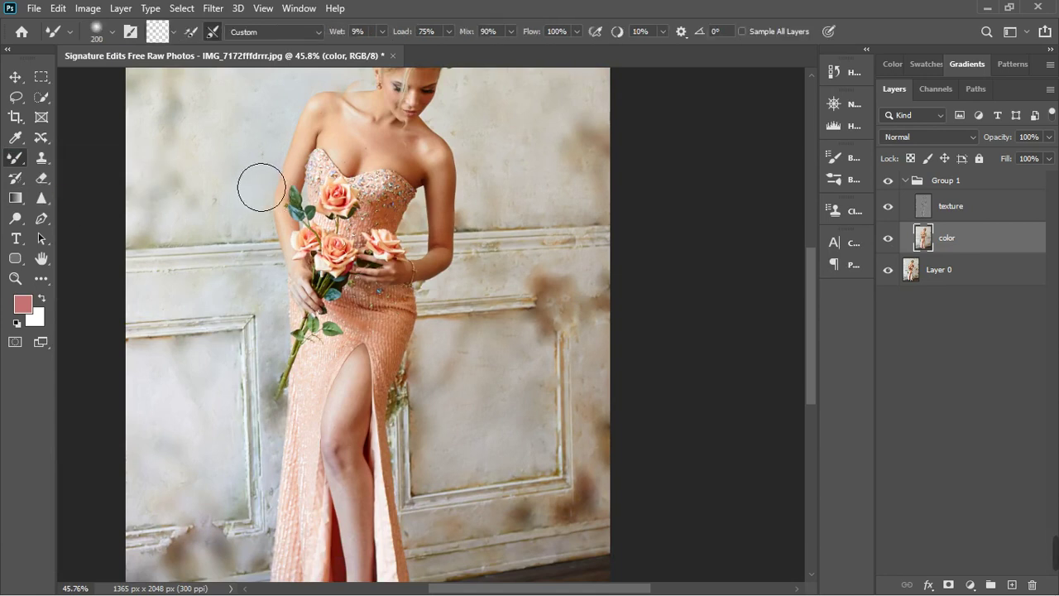
- Blend away the brown stains on the wall and around the right panel, enlarging the Mixer Brush to 300 px
key("bracketleft")
scroll(254, 246, "down", 3)
scroll(326, 177, "up", 3)
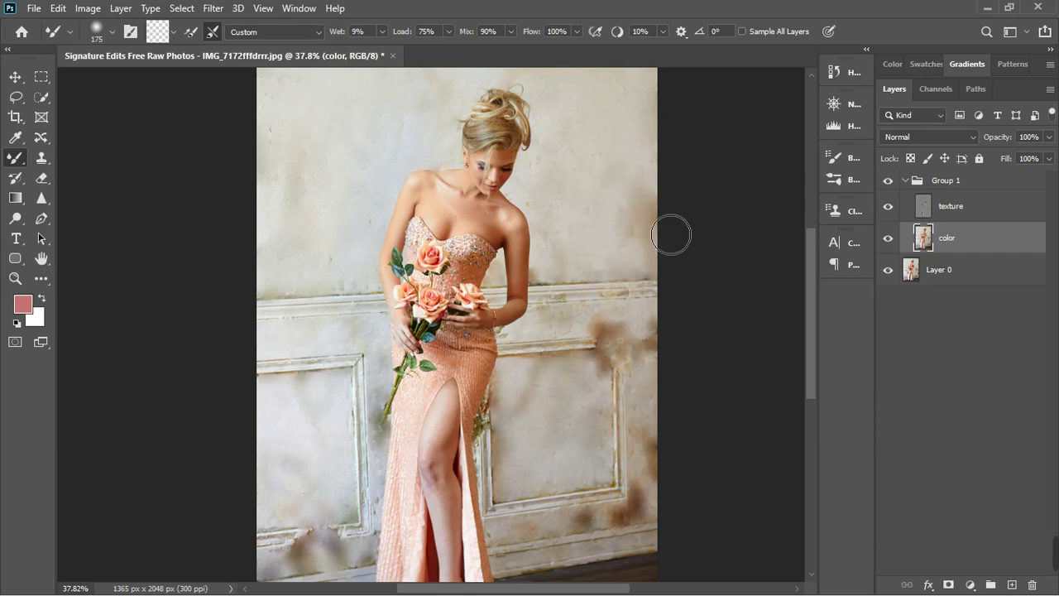
scroll(682, 262, "up", 3)
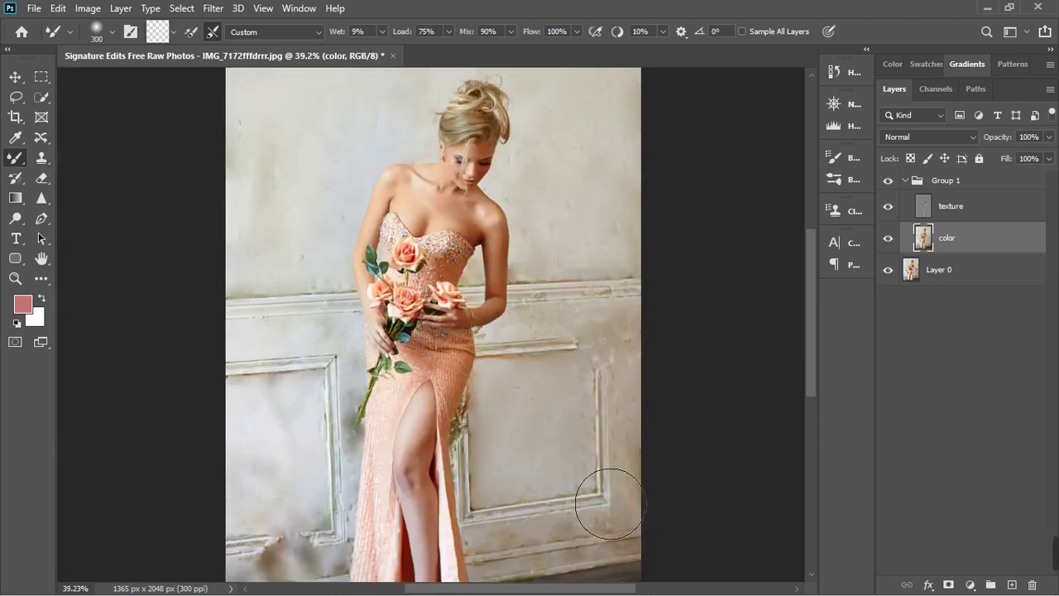
mouse_move(570, 497)
left_mouse_down()
mouse_move(563, 487)
mouse_move(572, 514)
left_mouse_up()
mouse_move(559, 453)
left_mouse_down()
mouse_move(585, 474)
mouse_move(593, 432)
left_mouse_up()
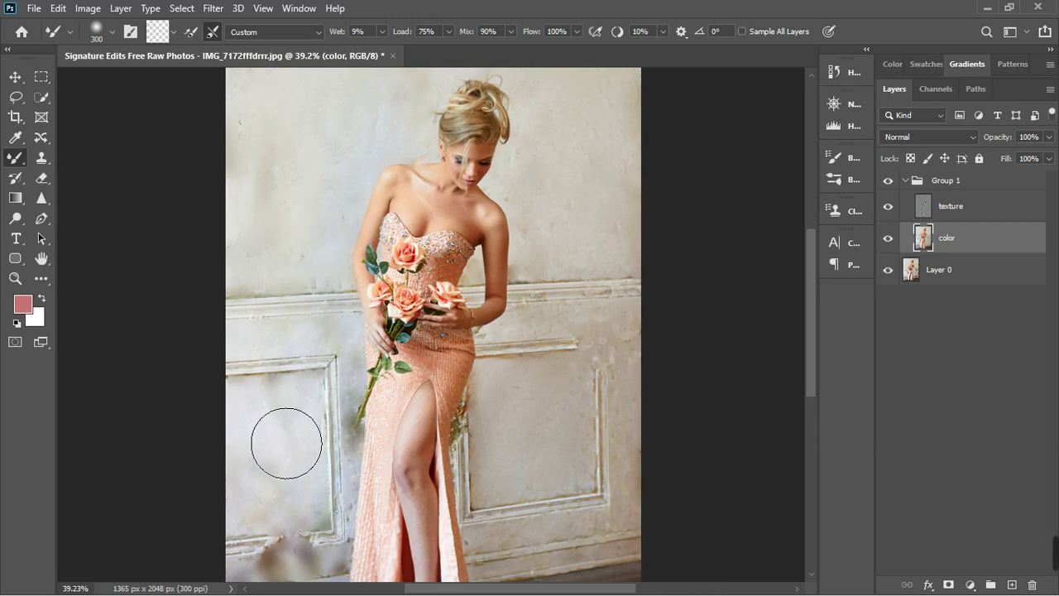
- Smooth the grey-brown discolouration on the left panel and the wall beneath it down to the baseboard with the 300 px Mixer Brush
left_click(321, 486)
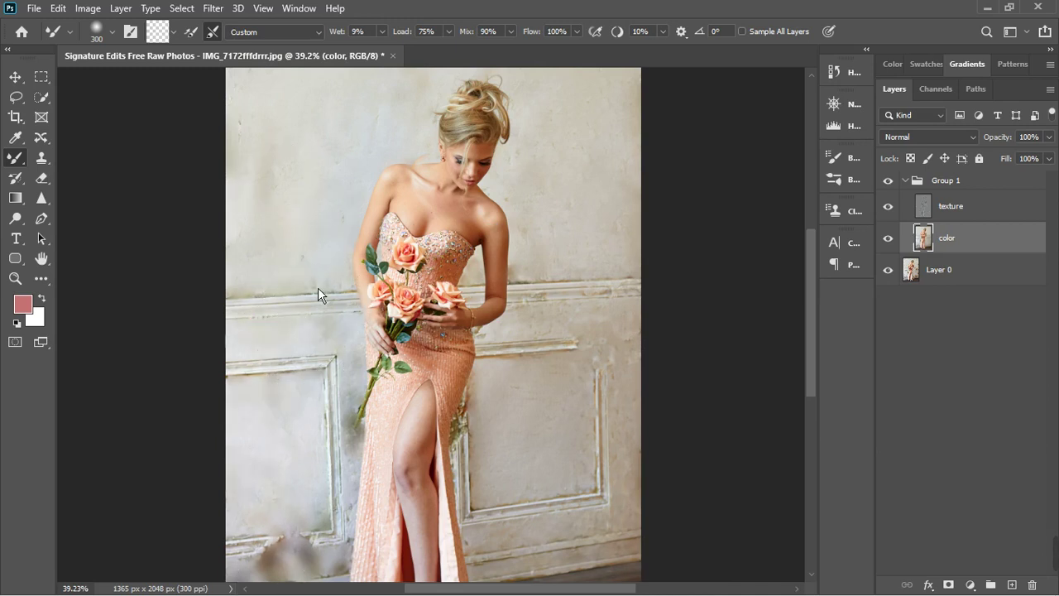
left_click(296, 558)
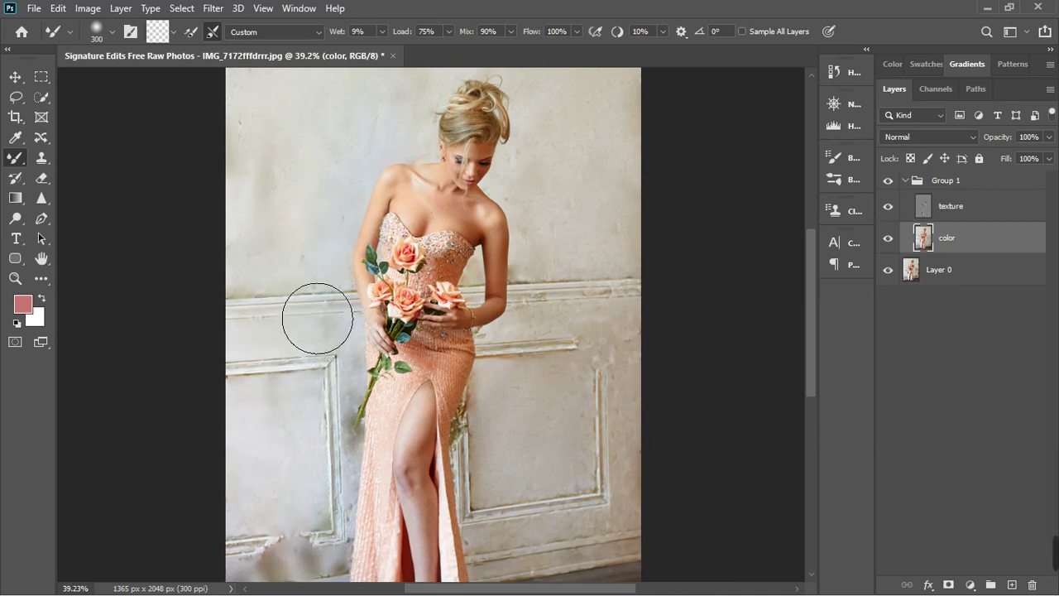
scroll(305, 359, "down", 4)
scroll(325, 401, "up", 2)
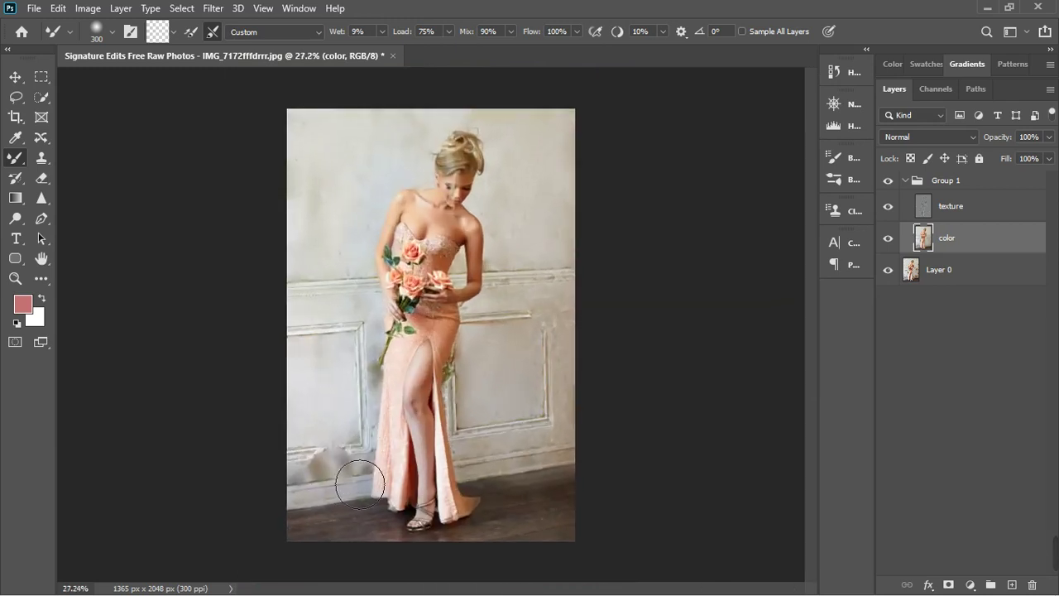
left_click_drag(350, 489, 365, 466)
left_click_drag(304, 510, 366, 483)
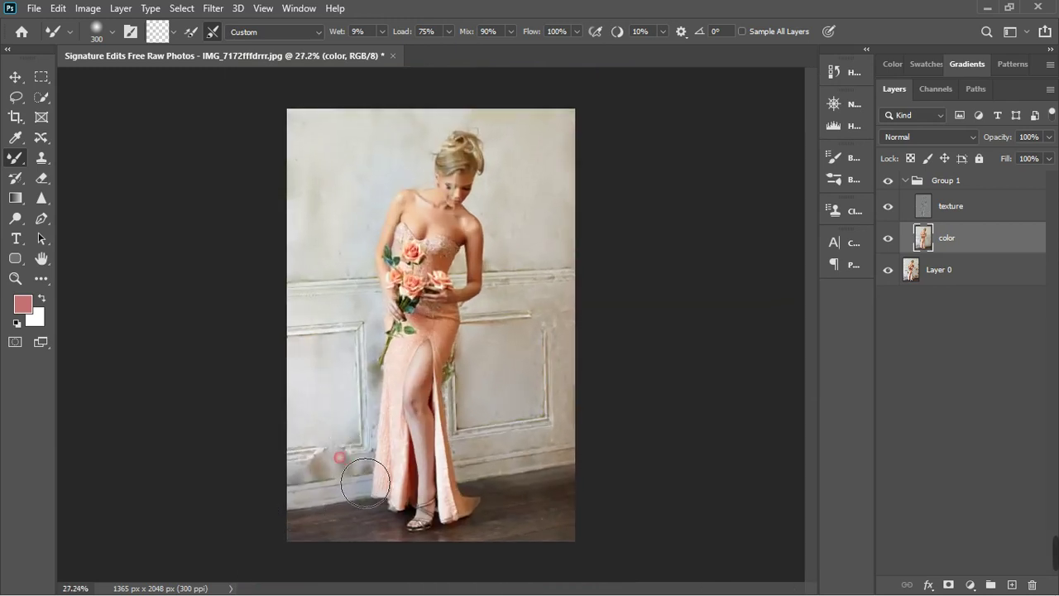
mouse_move(272, 495)
left_mouse_down()
mouse_move(342, 459)
mouse_move(311, 497)
left_mouse_up()
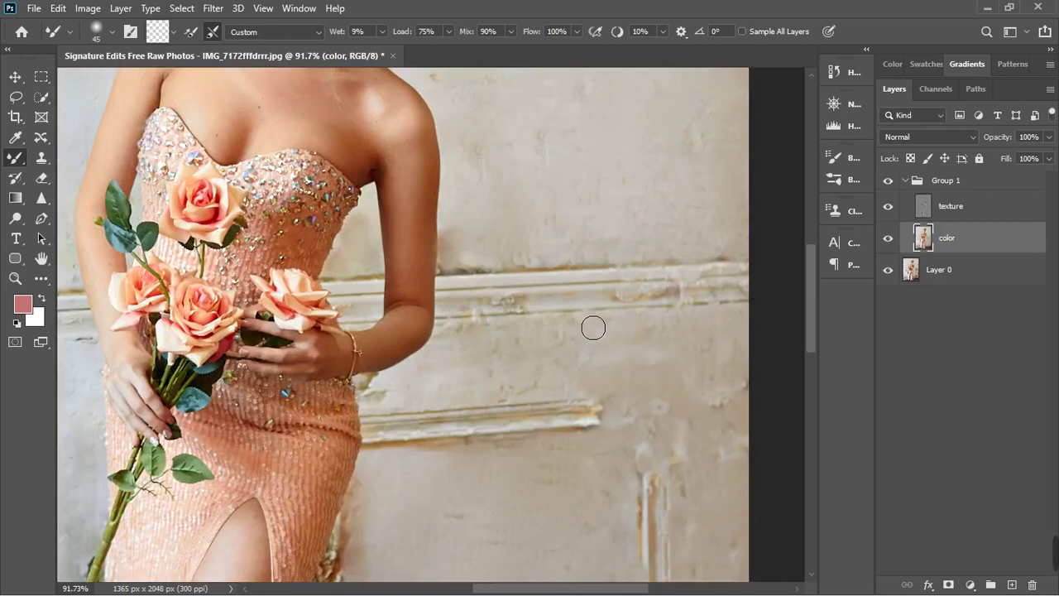
- Return to the texture layer and activate the Clone Stamp tool
left_click(979, 205)
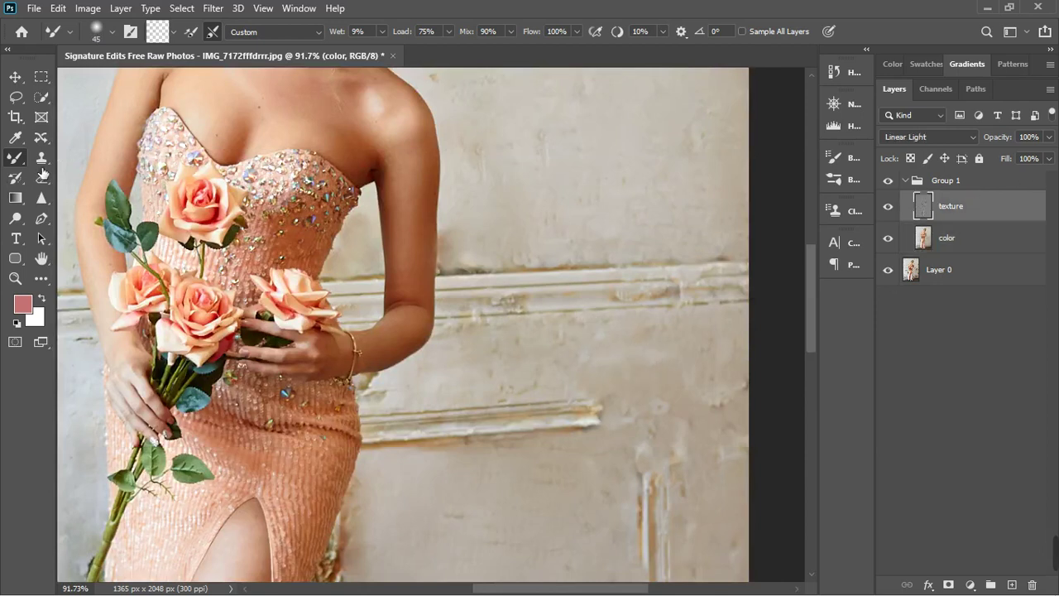
double_click(897, 214)
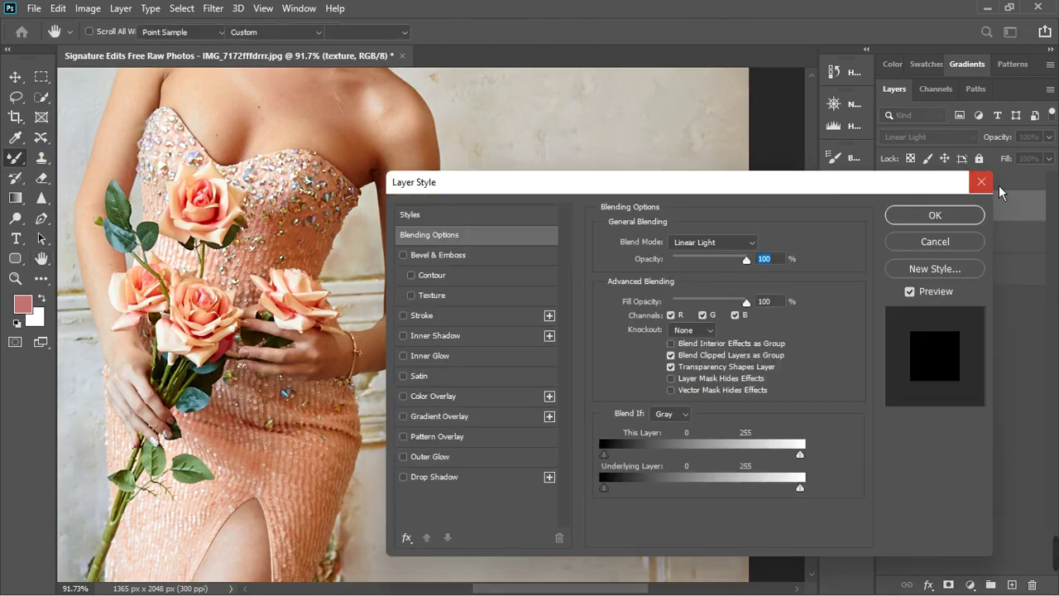
left_click(982, 182)
left_click(41, 158)
left_click(528, 283)
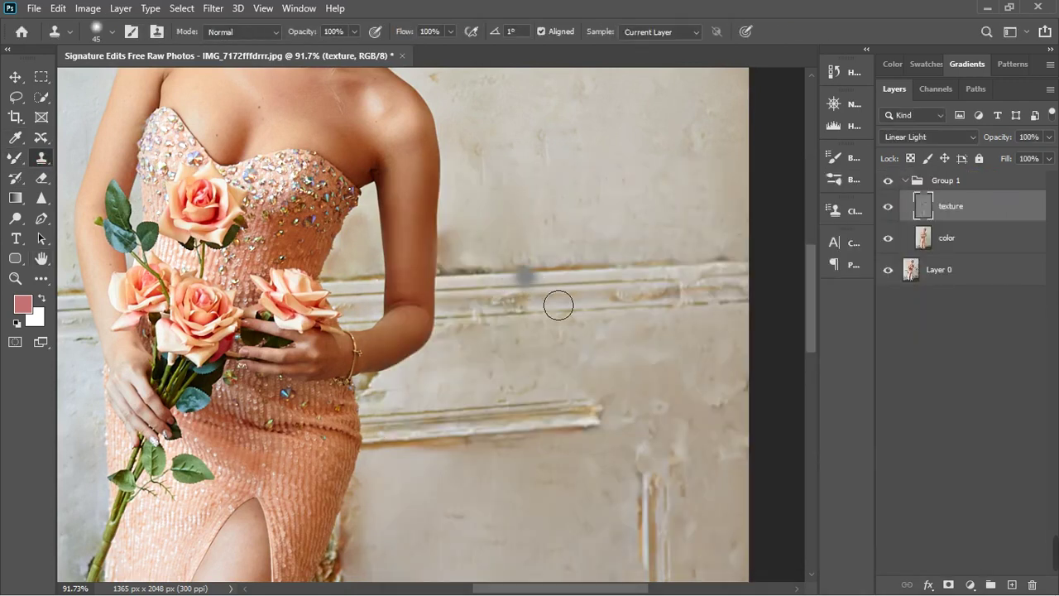
- Clone smooth moulding over the rough peeling patch on the wall rail beside the woman's elbow with a 35 px brush
scroll(558, 303, "up", 3)
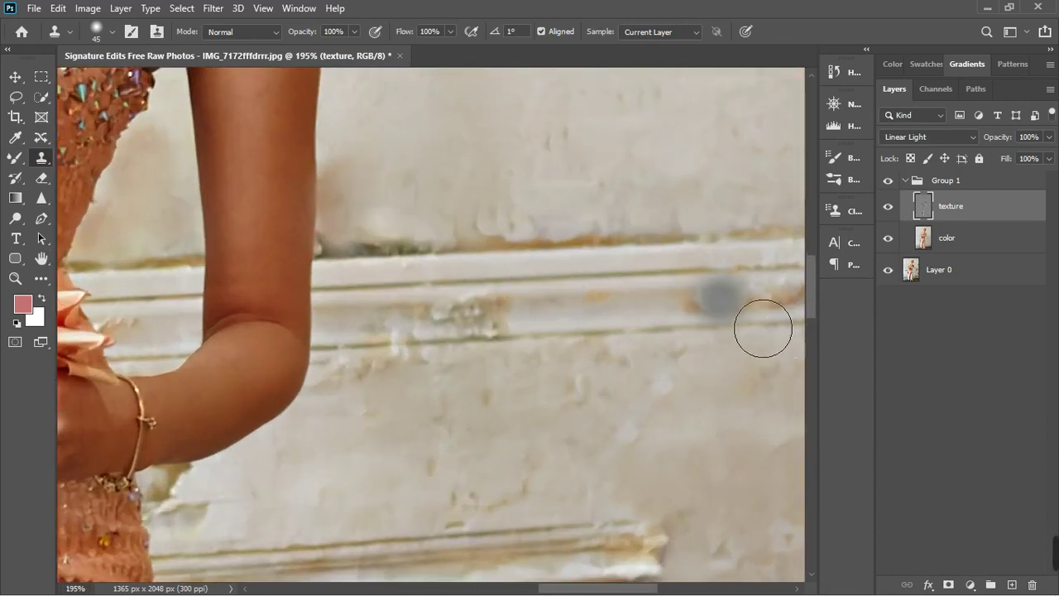
scroll(638, 331, "down", 1)
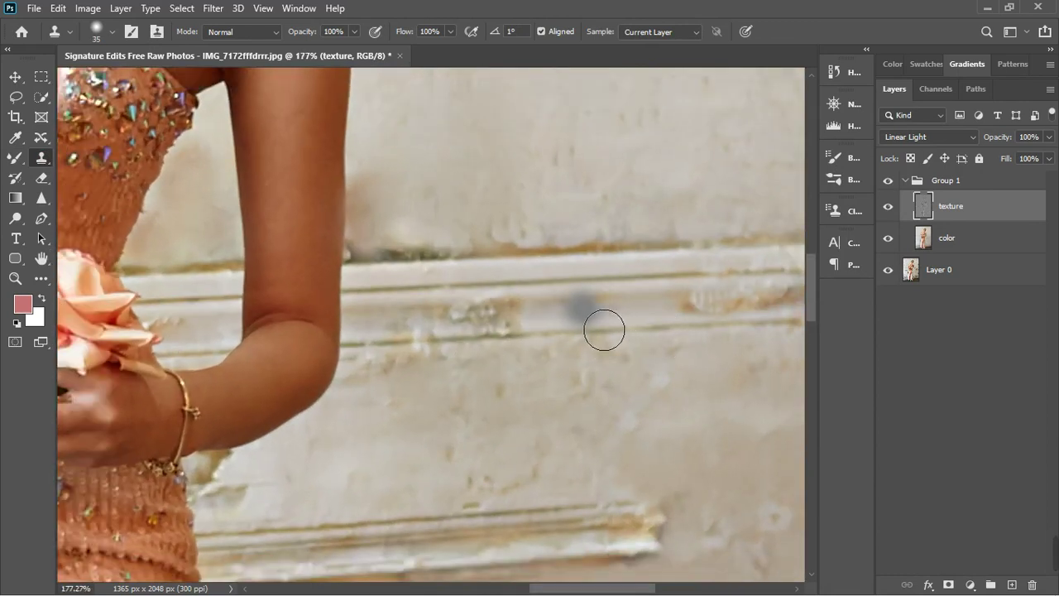
key("bracketleft")
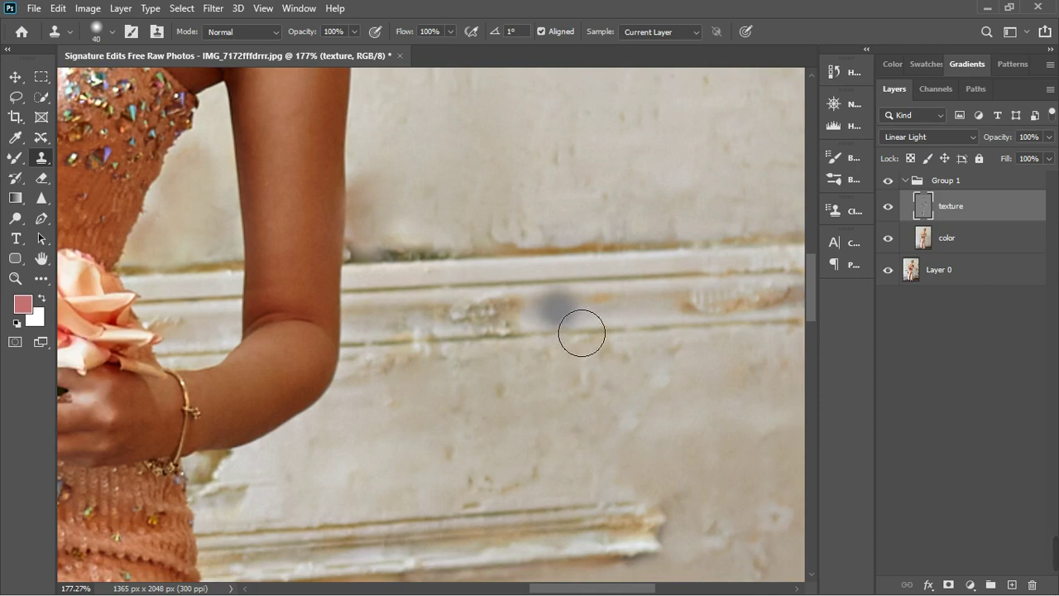
key("ctrl+z")
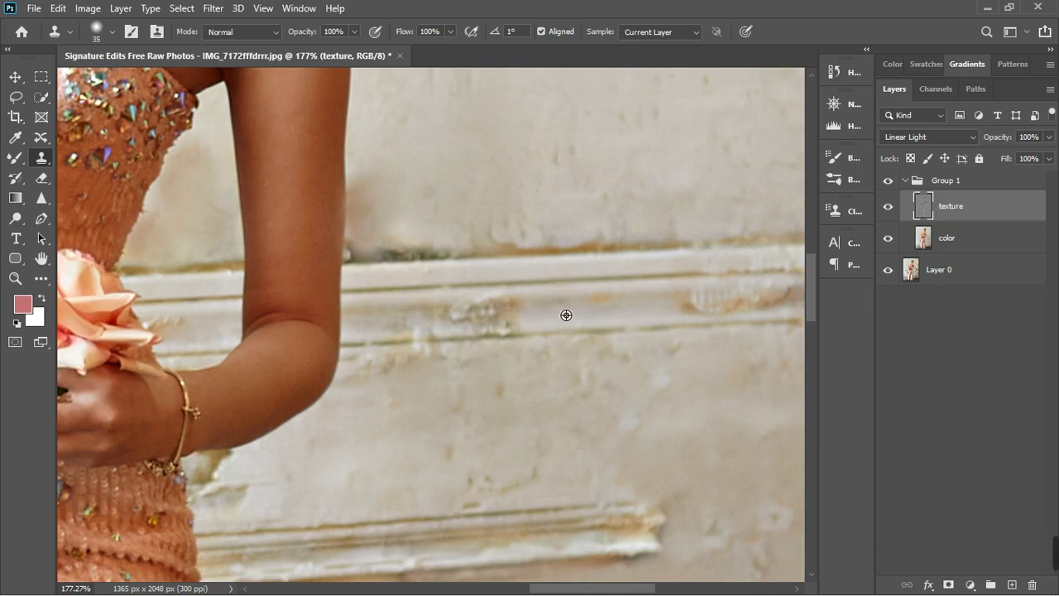
left_click(566, 316, "alt")
mouse_move(538, 333)
left_mouse_down()
mouse_move(439, 345)
mouse_move(469, 340)
left_mouse_up()
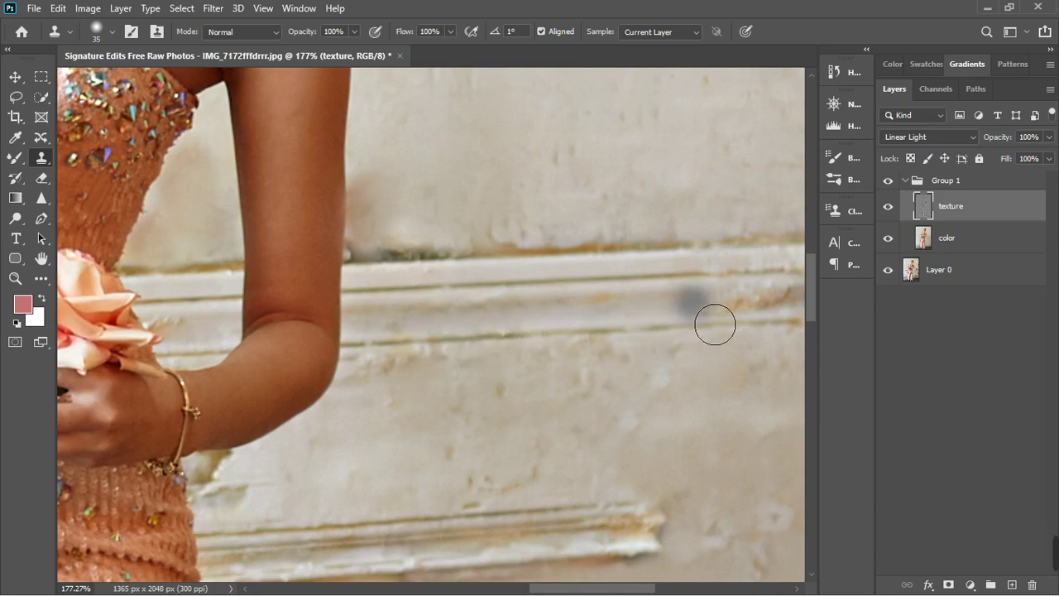
- Turn off Aligned sampling and clone clean moulding over the brown peeling on the rail near the photo's right border
left_click(549, 34)
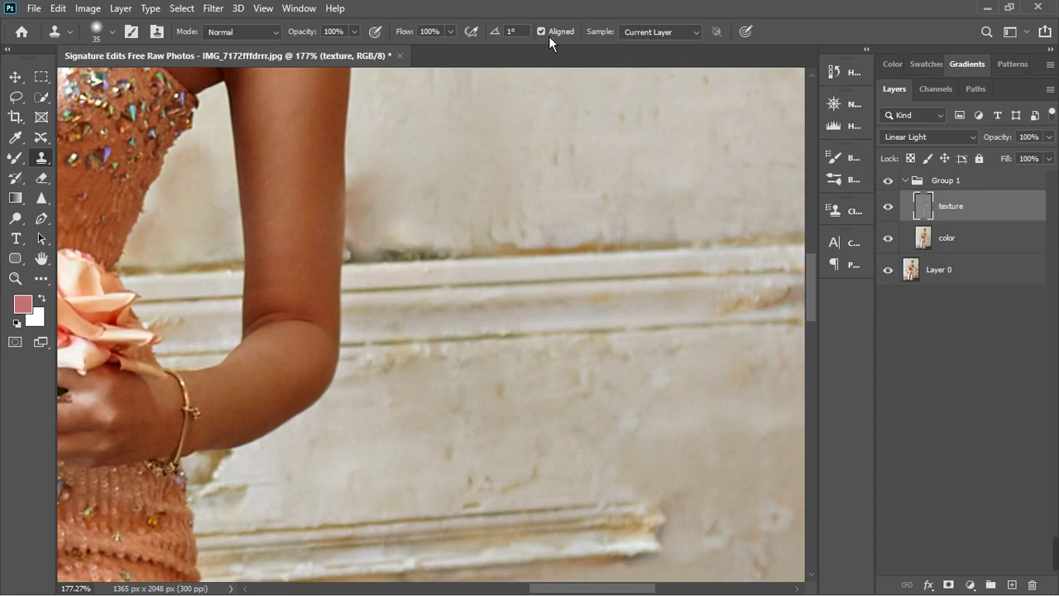
left_click(766, 322)
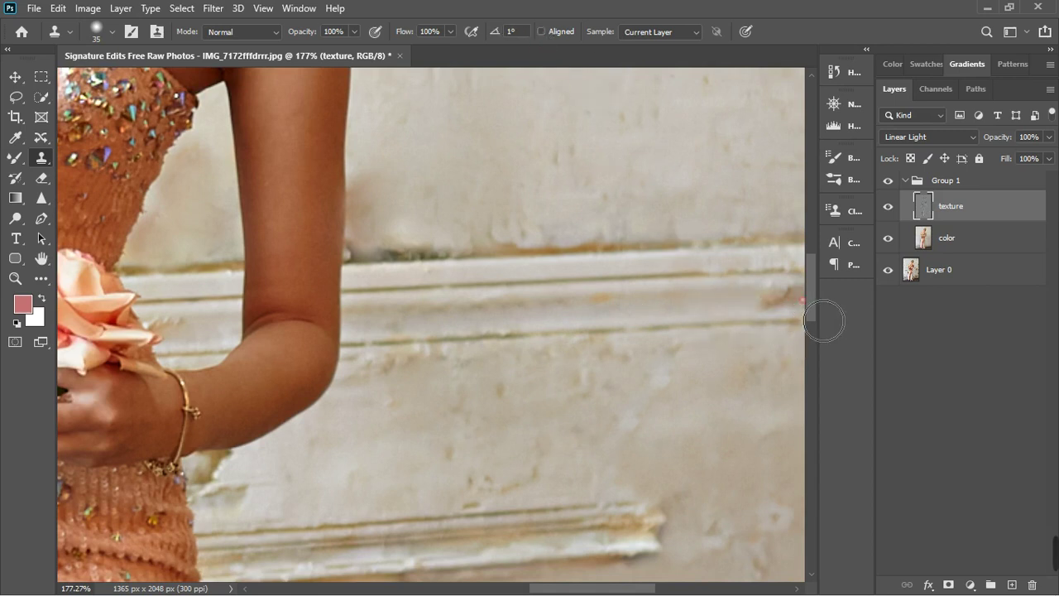
scroll(624, 317, "down", 5)
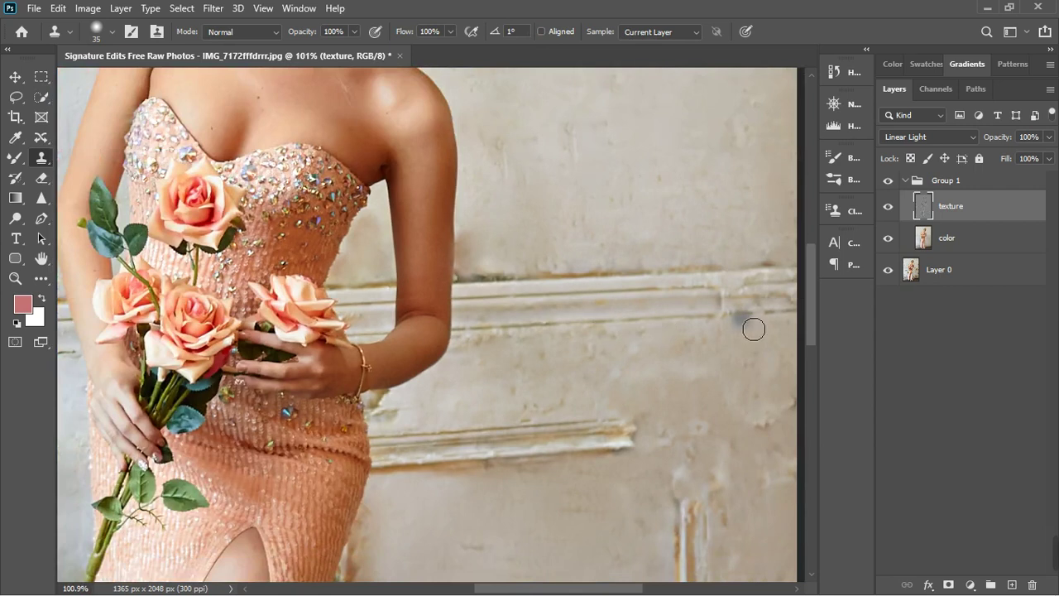
scroll(753, 324, "up", 2)
left_click_drag(717, 297, 826, 313)
scroll(827, 306, "up", 1)
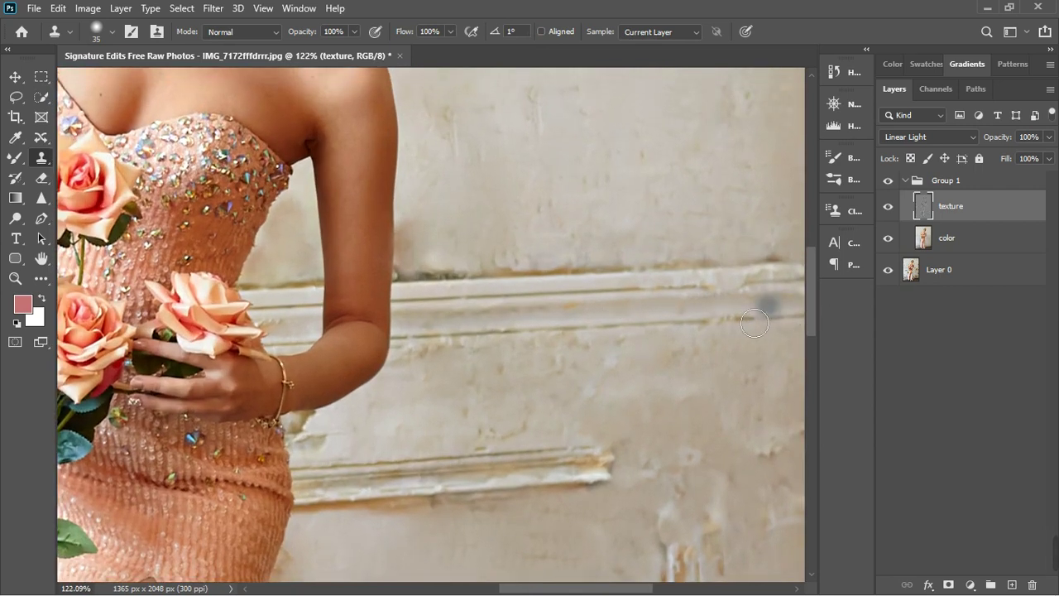
- Clone clean moulding over the uneven ridges and broken groove lines at the rail's right end
left_click(631, 303, "alt")
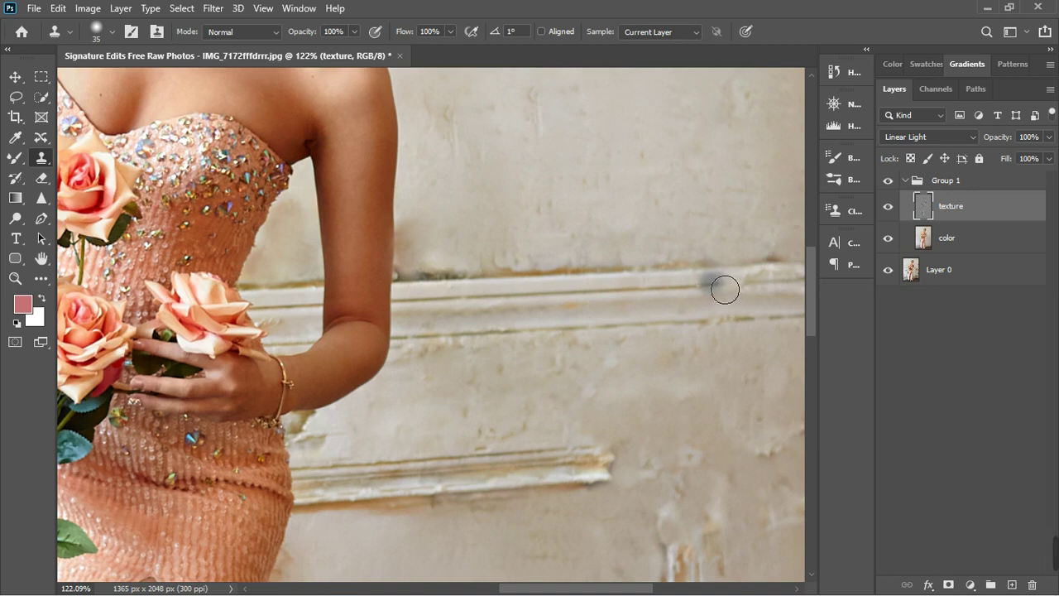
scroll(728, 303, "up", 2)
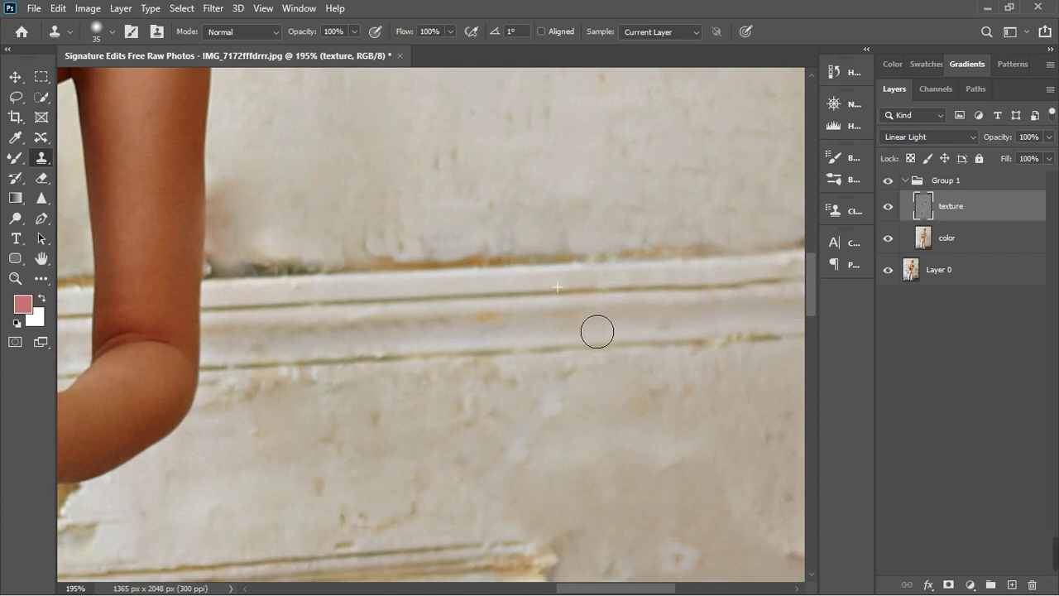
scroll(596, 329, "down", 5)
scroll(702, 317, "up", 2)
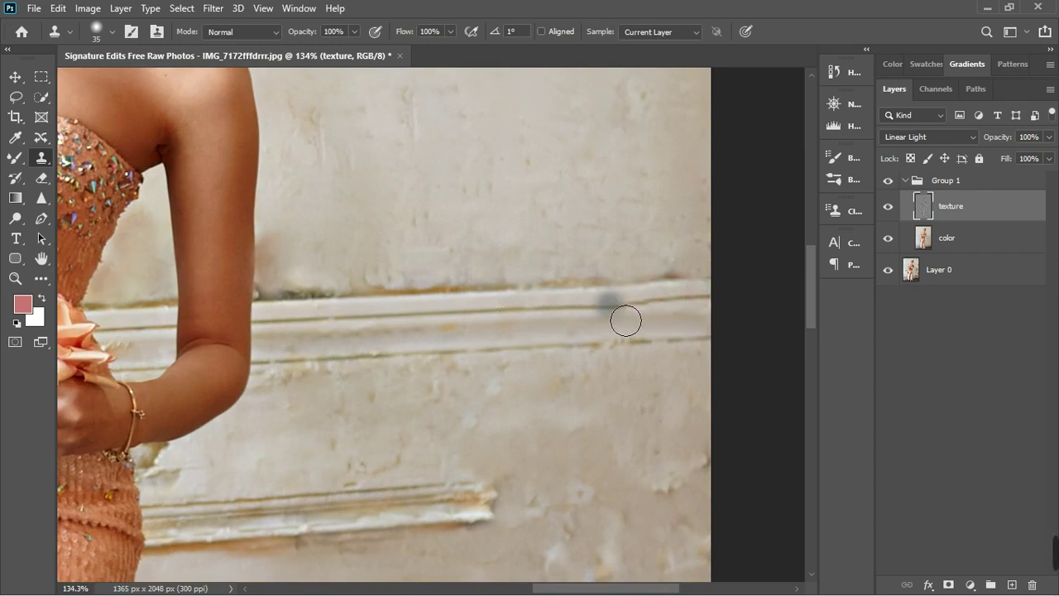
scroll(625, 320, "up", 1)
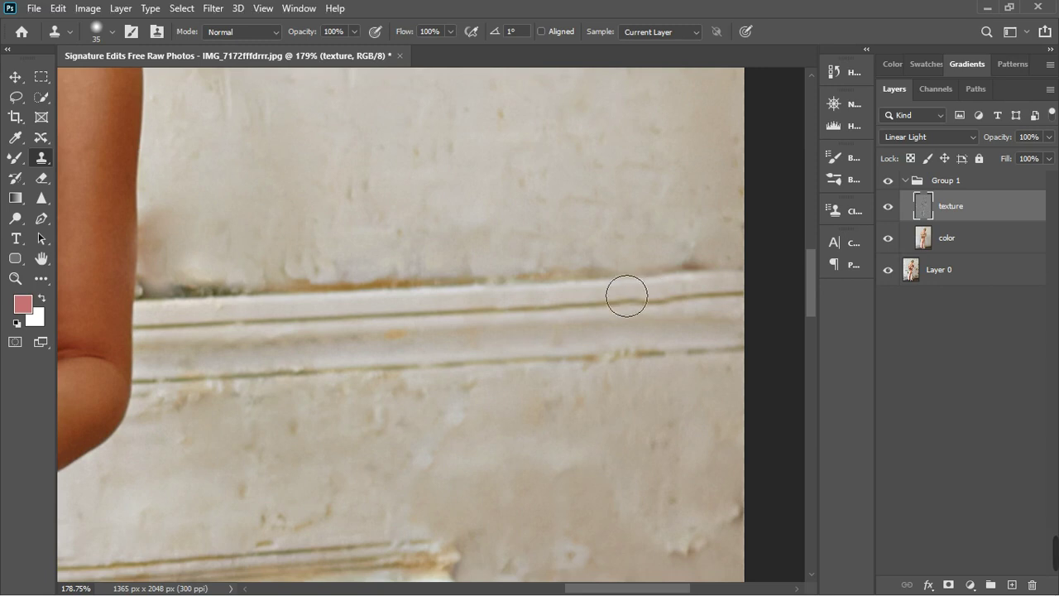
- Clone a clean edge over the orange-brown line along the rail's upper edge, between the arm and the photo's right border
left_click(596, 274)
left_click(558, 276)
left_click(539, 277)
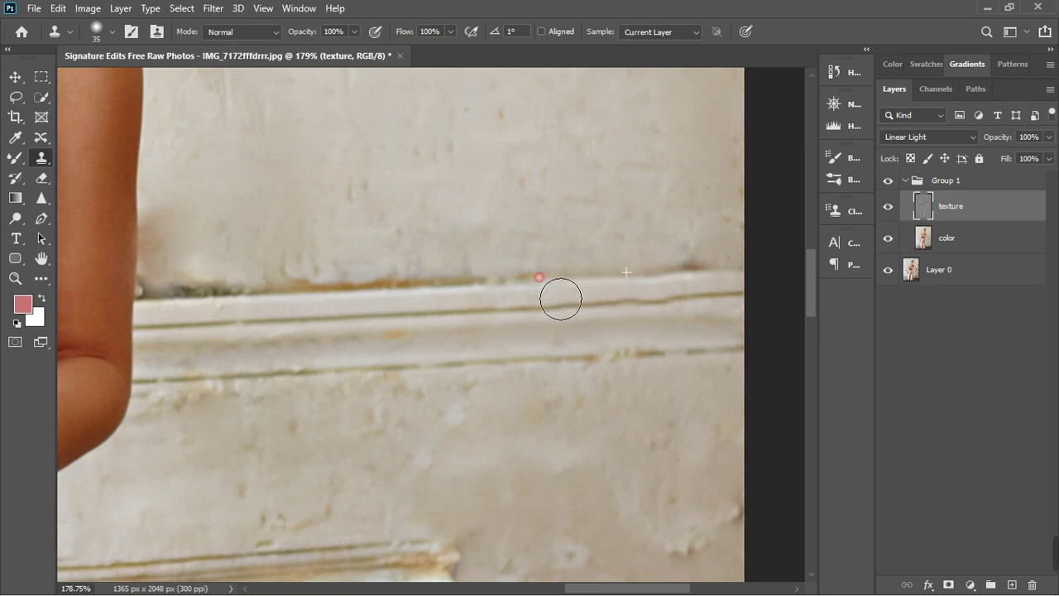
left_click_drag(561, 299, 552, 298)
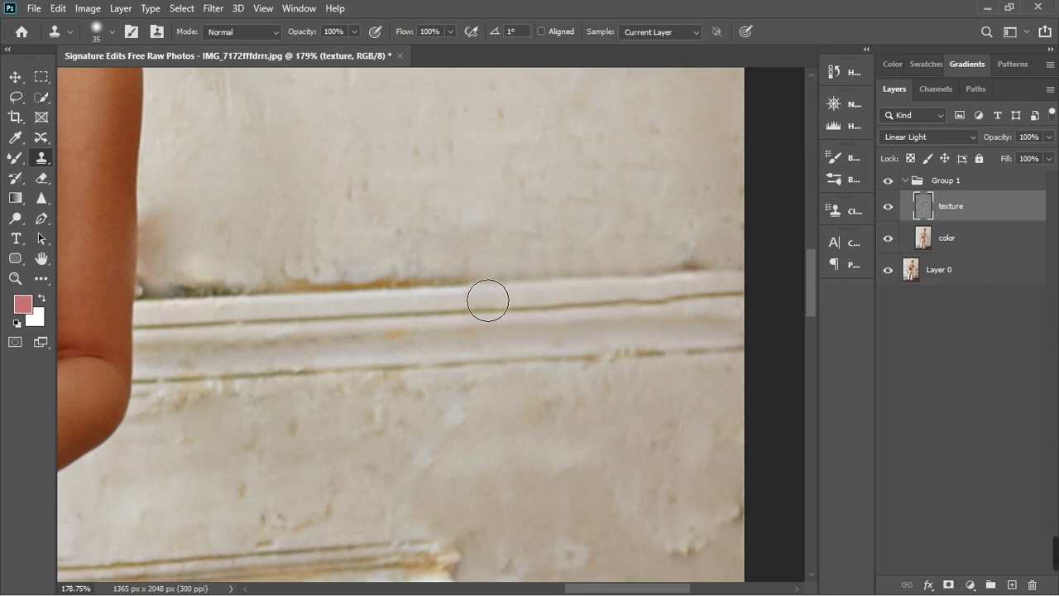
left_click_drag(412, 306, 184, 314)
scroll(207, 309, "down", 5)
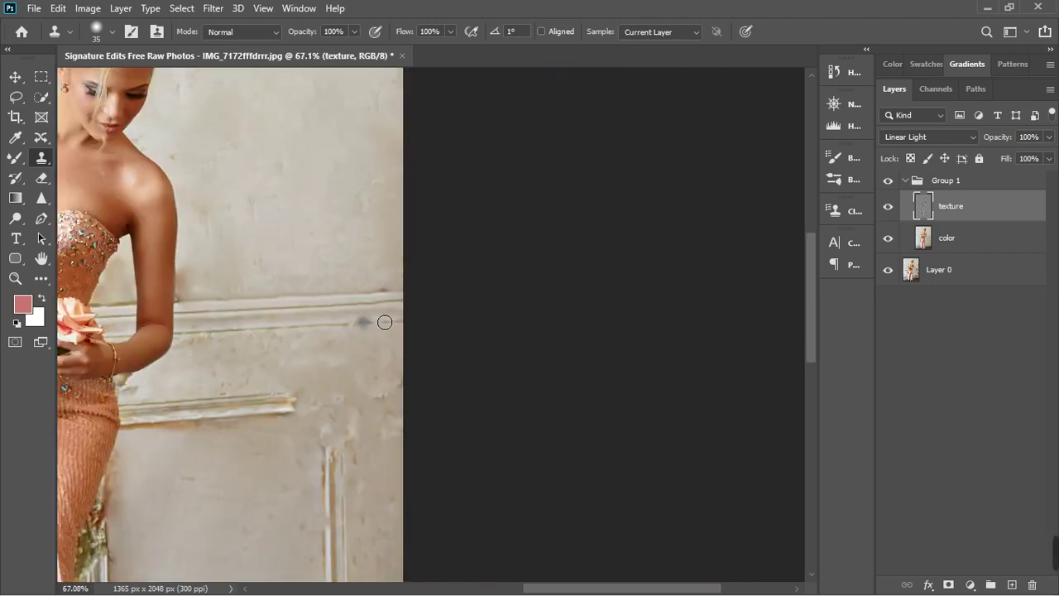
scroll(388, 301, "up", 3)
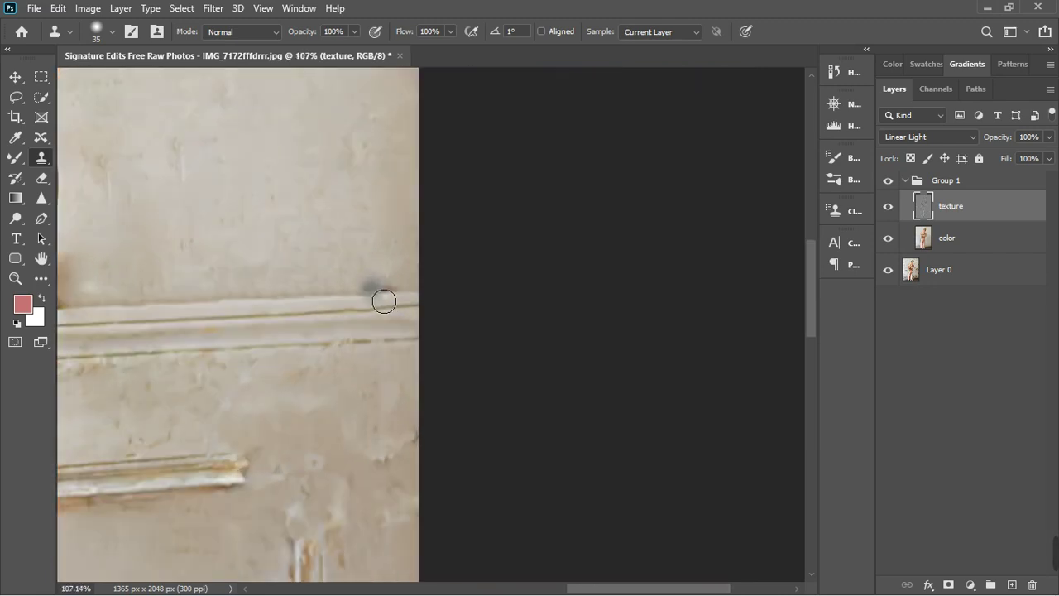
scroll(427, 305, "down", 4)
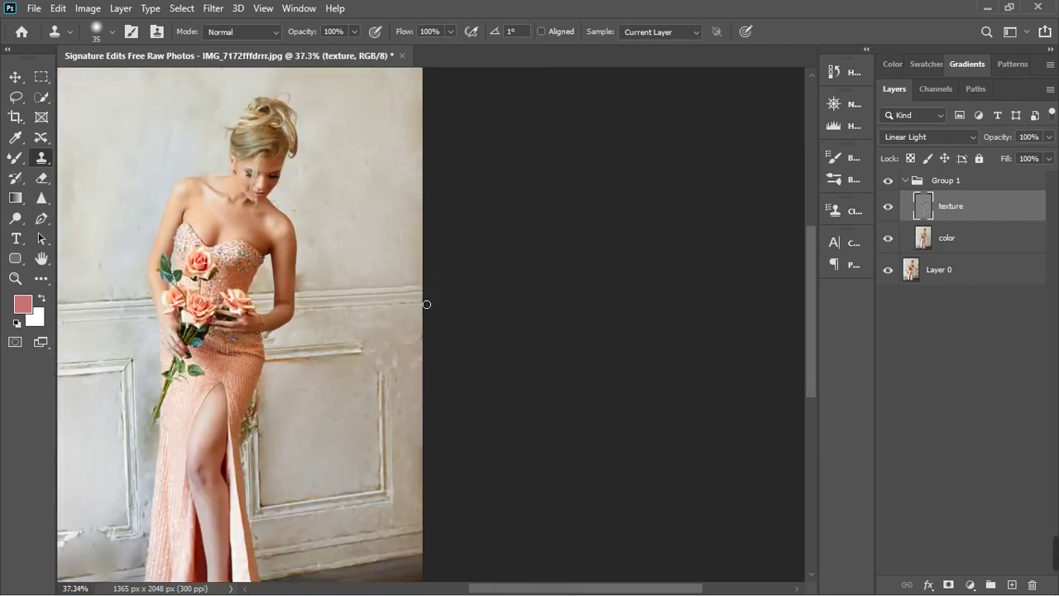
scroll(413, 328, "down", 1)
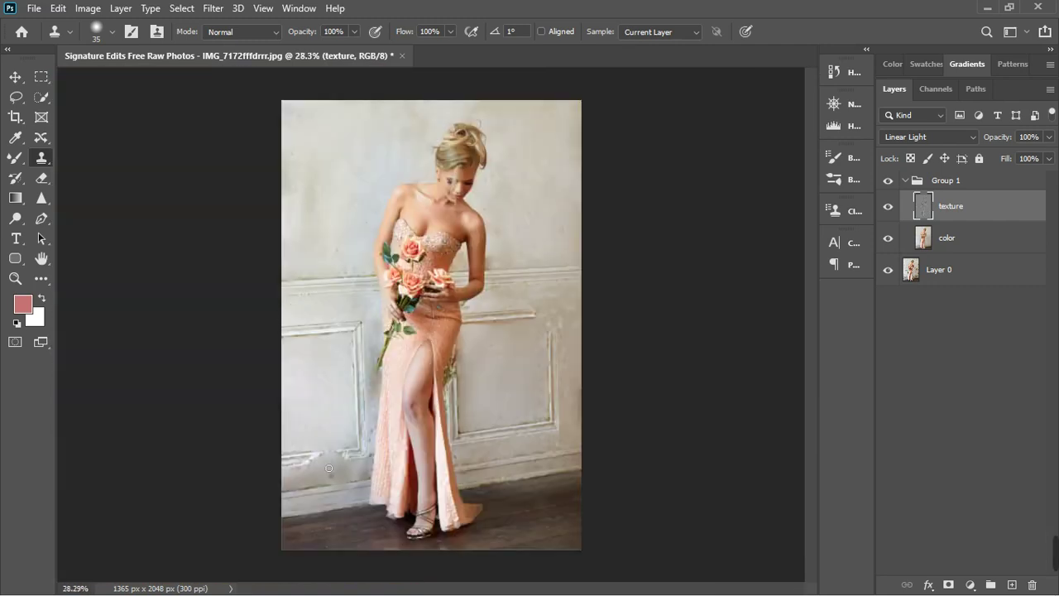
- Enlarge the clone brush to 90 px and clone intact moulding over the peeling, broken end of the left wall panel's bottom frame
scroll(329, 469, "up", 5)
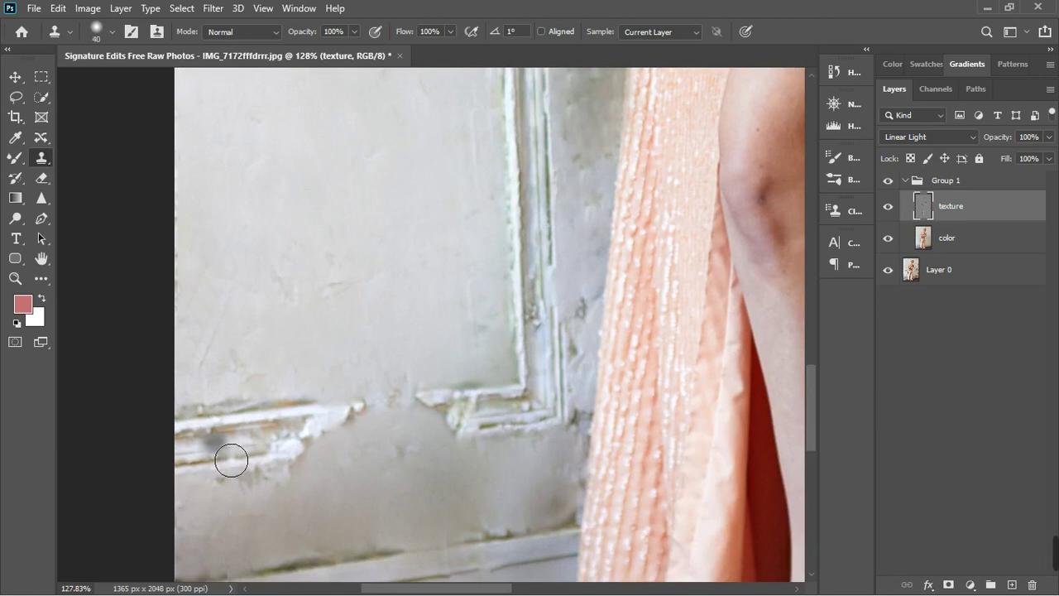
key("bracketright")
key("bracketright")
key("bracketright")
key("bracketright")
key("bracketright")
left_click_drag(296, 475, 278, 474)
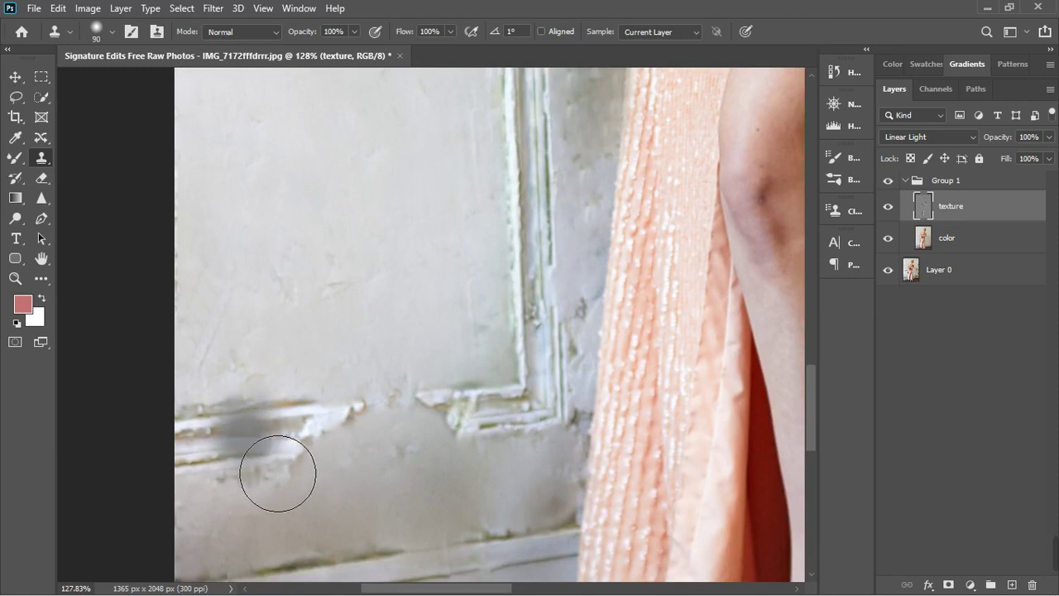
left_click_drag(240, 436, 240, 436)
left_click(258, 434, "alt")
left_click_drag(304, 430, 306, 435)
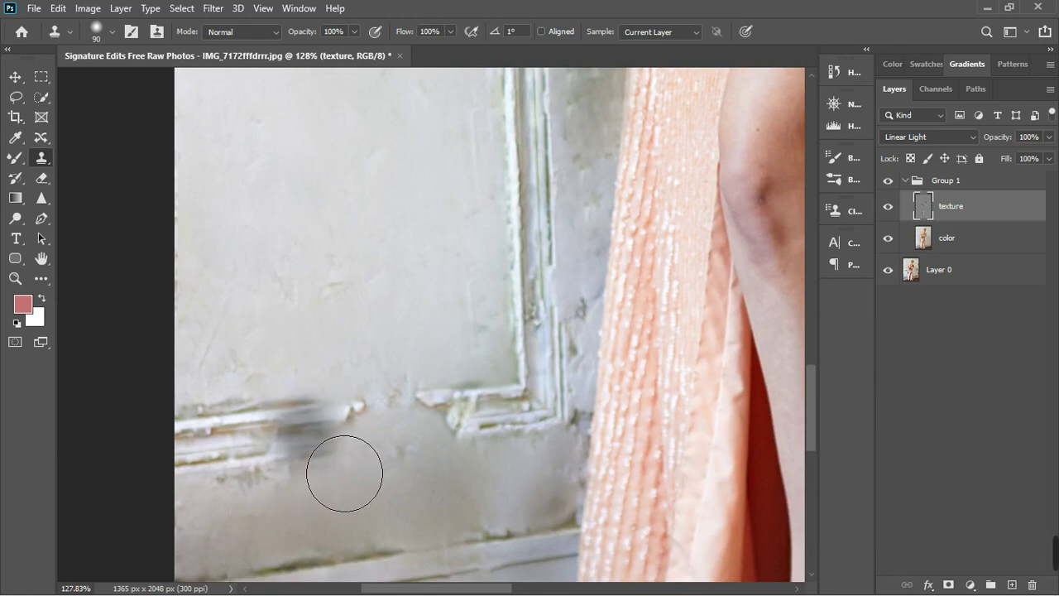
- Clone the bottom moulding across the gap to the left panel's corner and over the remaining rough white patch
left_click_drag(344, 473, 421, 461)
key("ctrl+z")
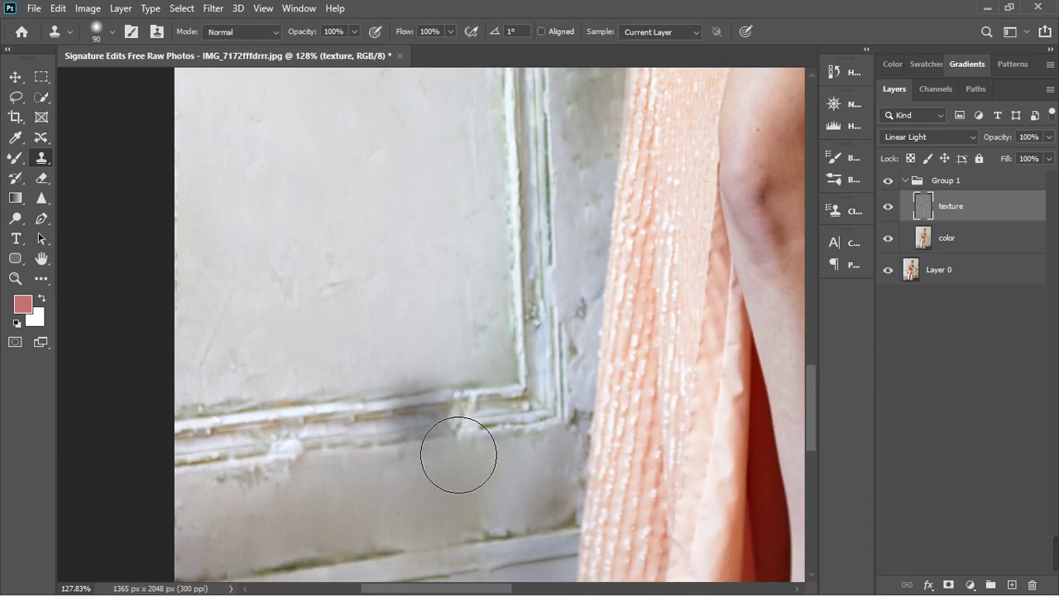
left_click_drag(438, 414, 477, 453)
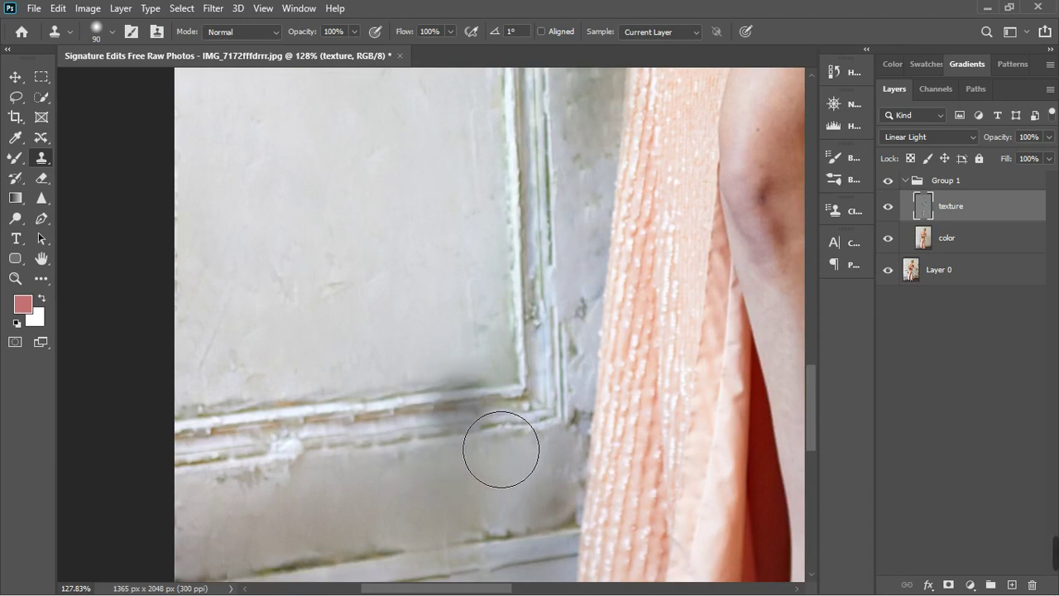
mouse_move(458, 456)
left_mouse_down()
mouse_move(390, 477)
mouse_move(331, 480)
left_mouse_up()
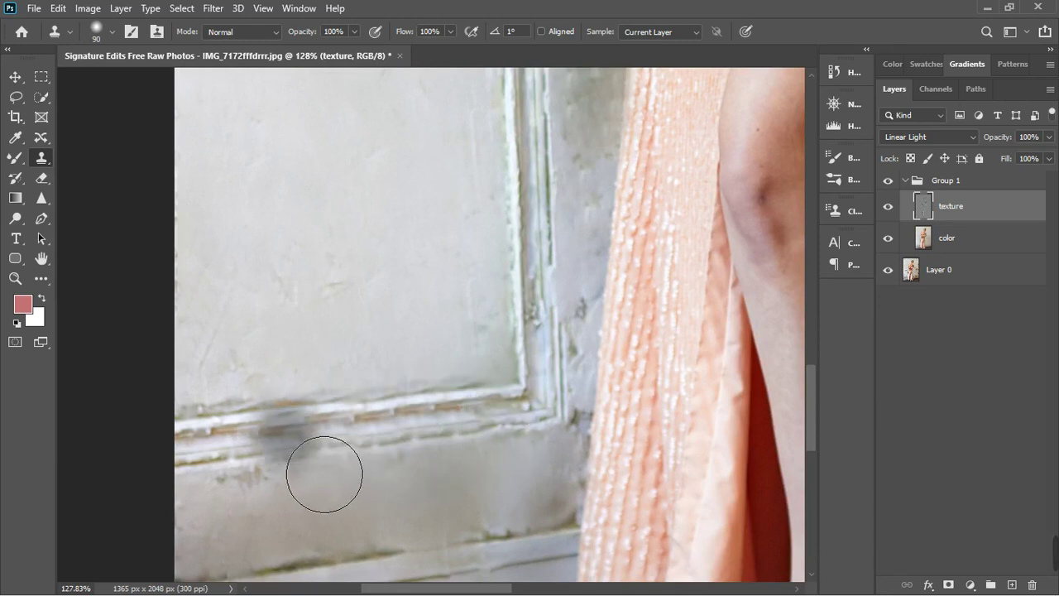
left_click(324, 473)
- Rebuild the missing upper corner of the right wall panel's frame by cloning its vertical and top mouldings until they meet
scroll(320, 474, "down", 2)
scroll(319, 475, "down", 8)
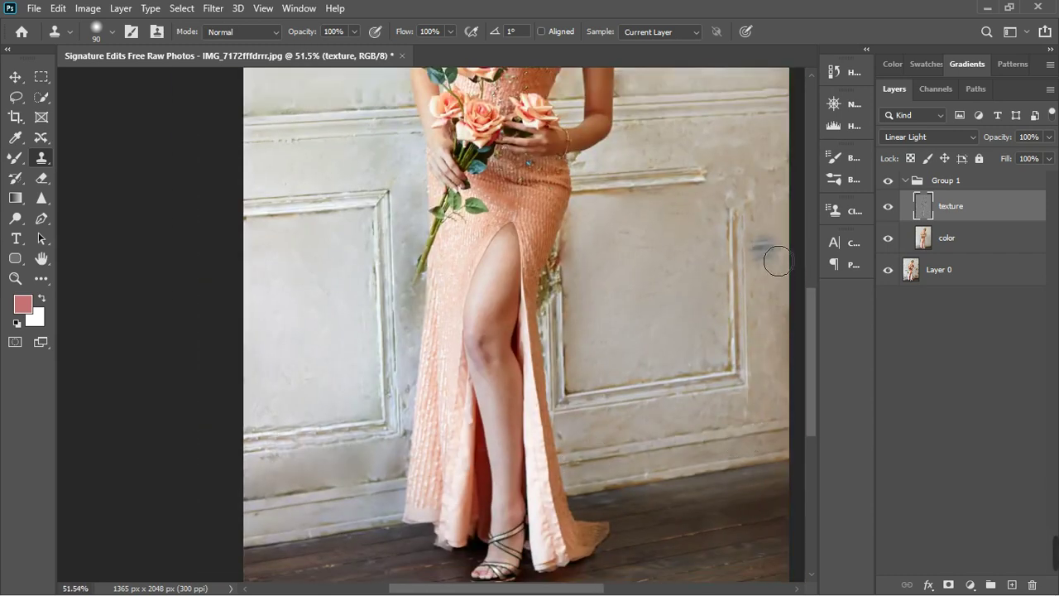
scroll(769, 248, "up", 7)
key("ctrl+z")
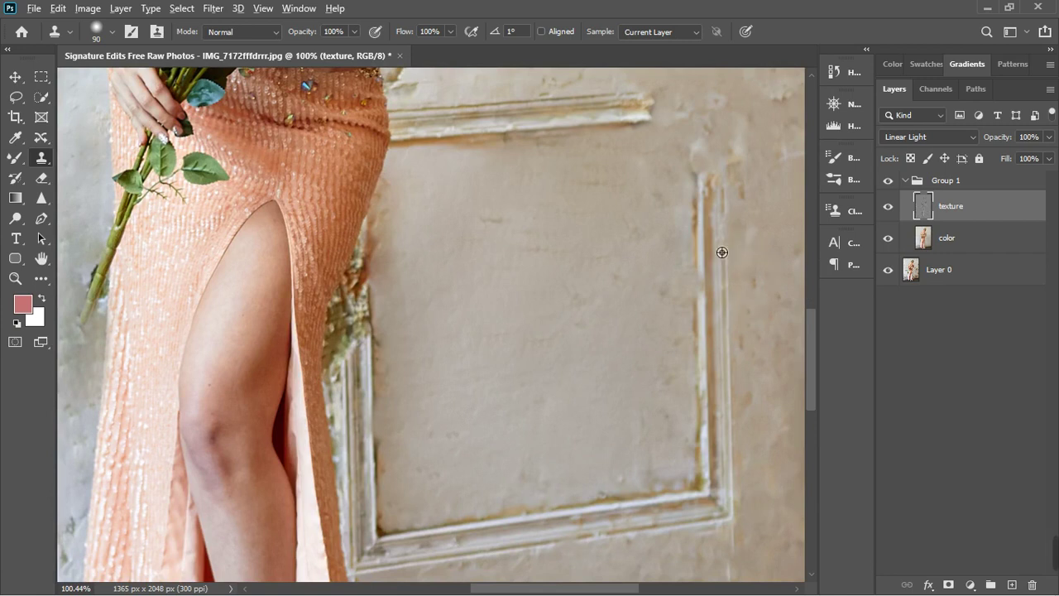
left_click_drag(748, 227, 742, 179)
left_click(744, 184)
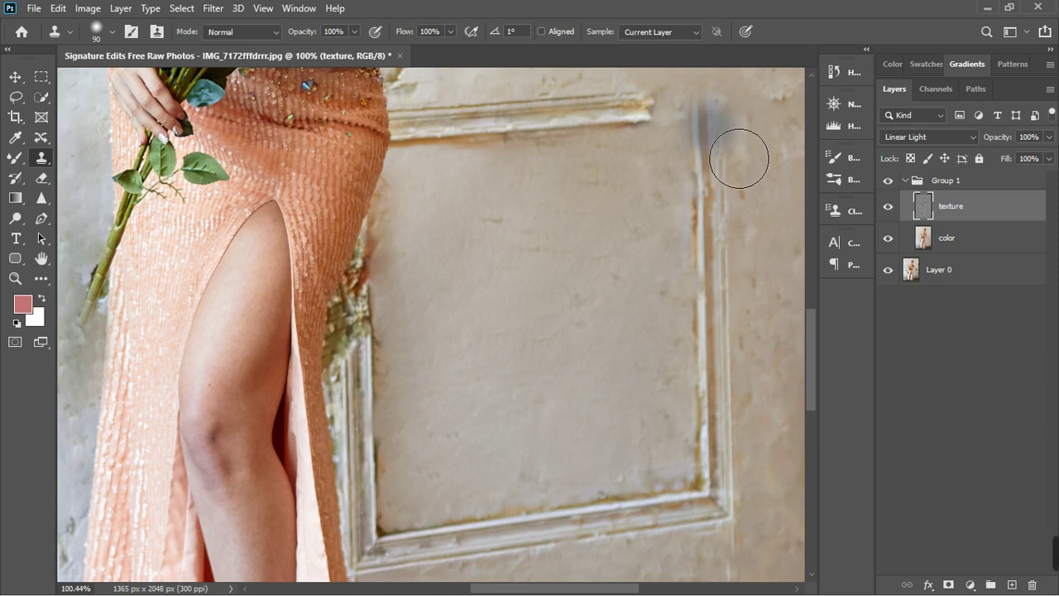
left_click(710, 129)
mouse_move(656, 166)
left_mouse_down()
mouse_move(634, 145)
mouse_move(719, 139)
left_mouse_up()
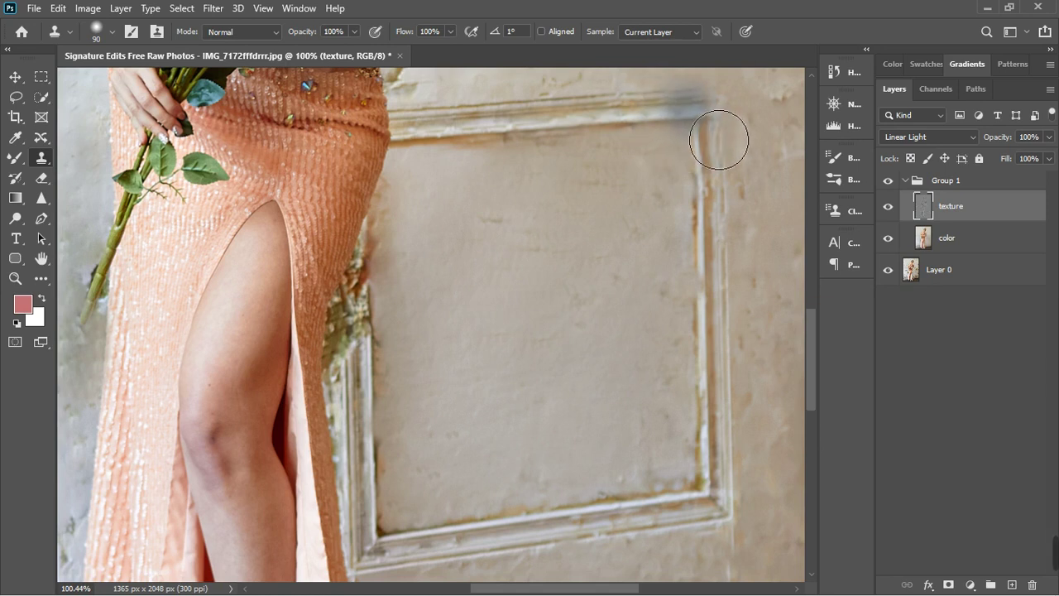
- Clone a continuous lower groove line along the left panel's bottom moulding to its corner, using Aligned sampling and a 40 px brush
scroll(647, 400, "down", 3)
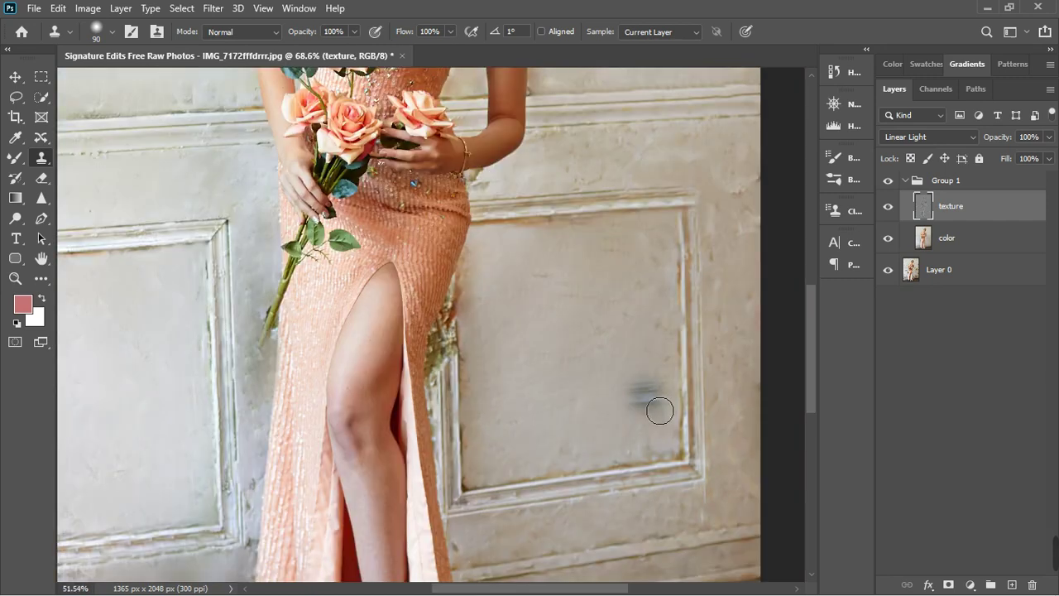
scroll(659, 410, "down", 2)
scroll(677, 372, "down", 2)
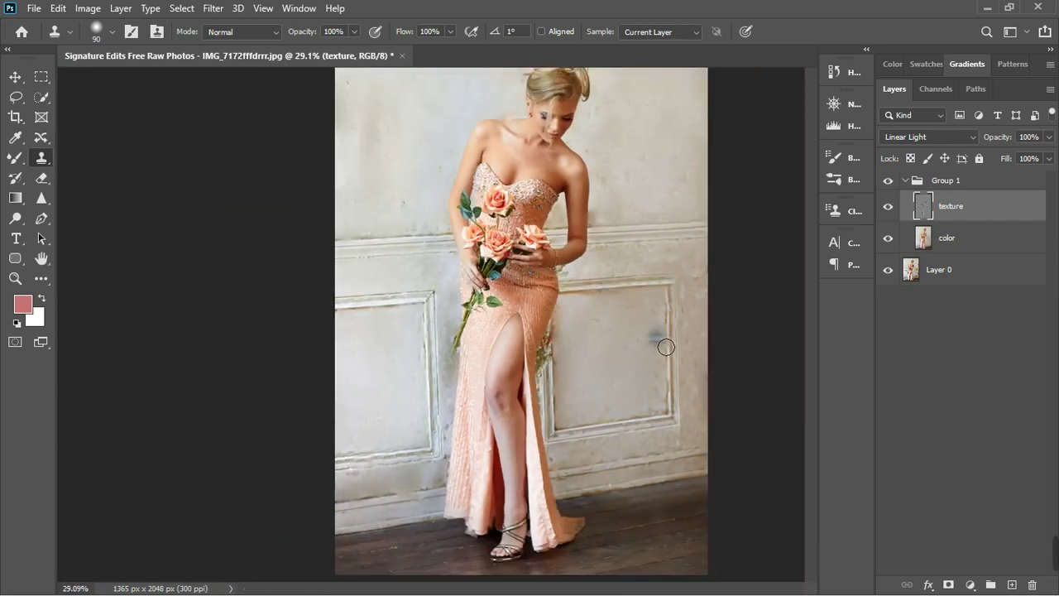
scroll(527, 485, "up", 3)
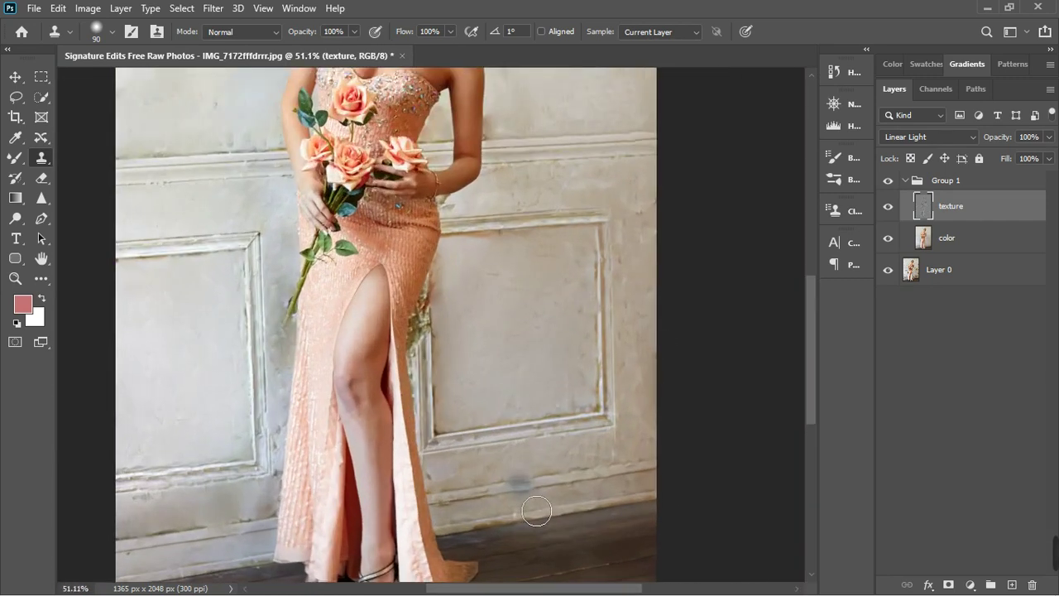
scroll(537, 512, "up", 2)
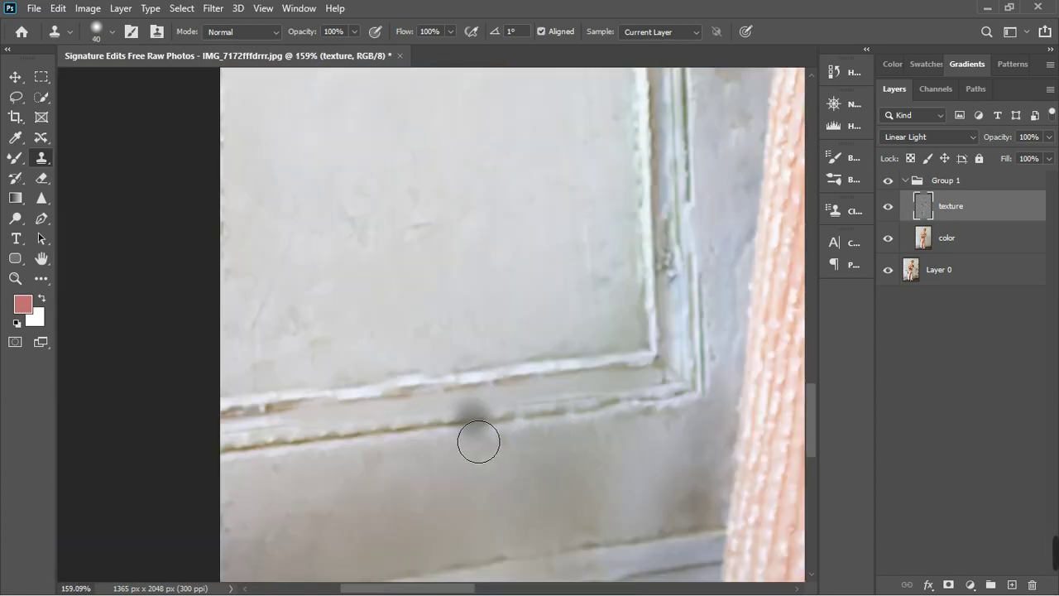
scroll(499, 444, "up", 1)
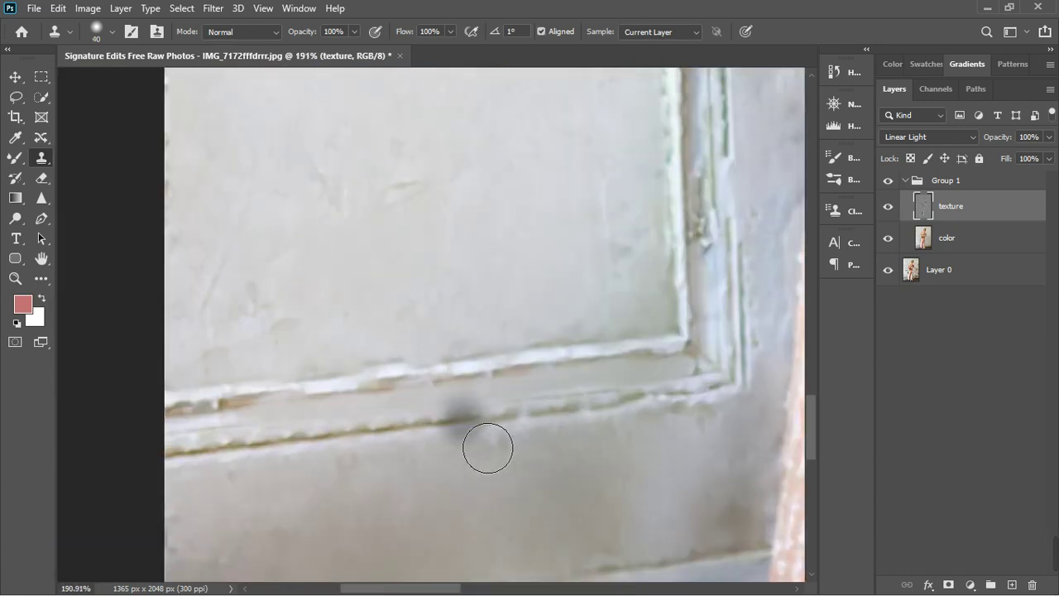
left_click(514, 448)
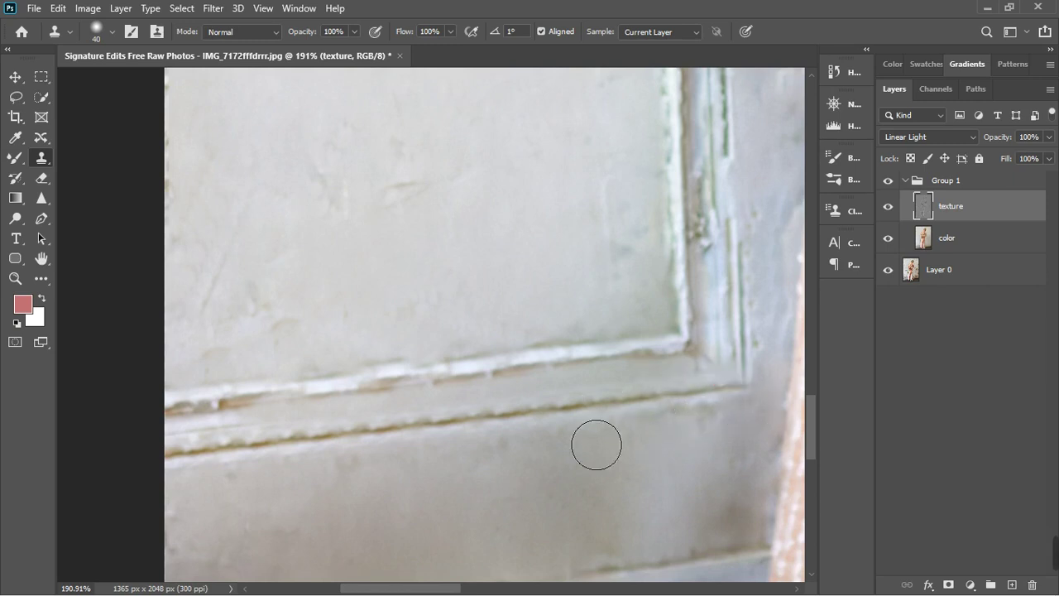
- Reduce the clone brush to 15 px and clone over the rough chips under the white edge near the photo's left border
scroll(671, 423, "down", 3)
scroll(466, 431, "up", 1)
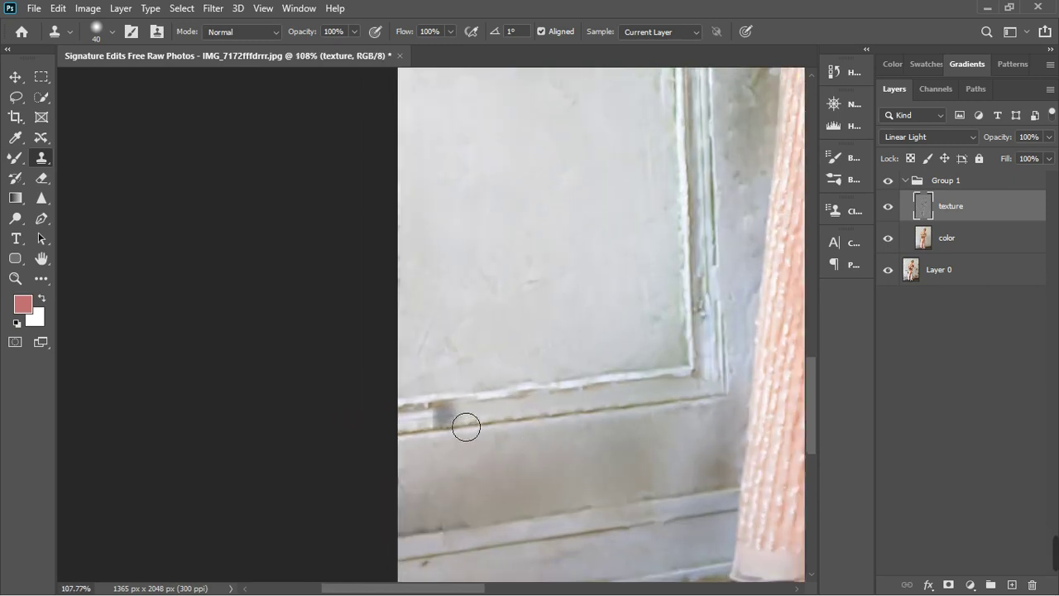
scroll(510, 401, "up", 5)
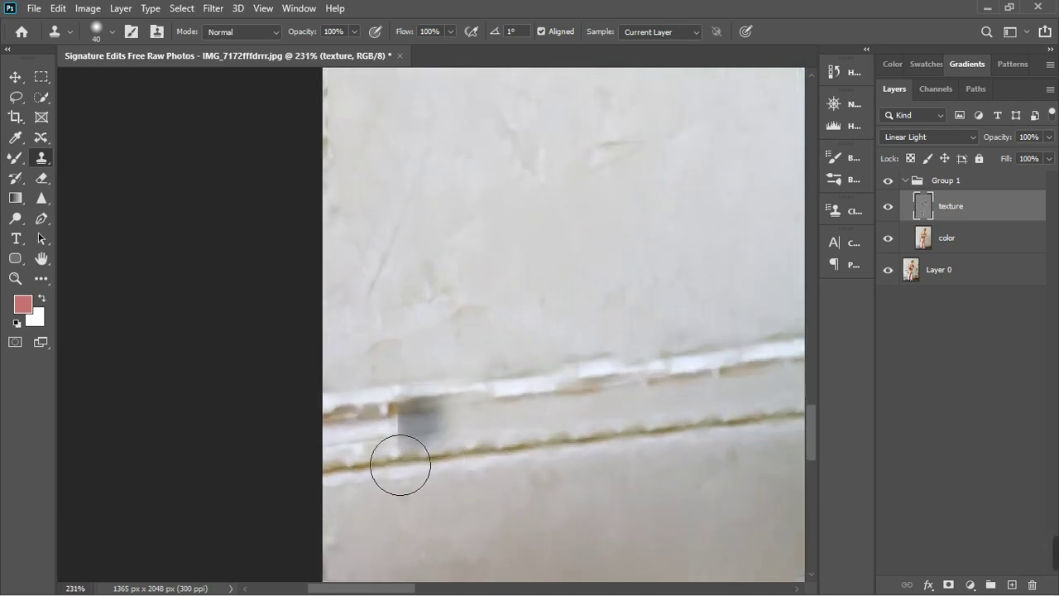
key("bracketleft")
key("bracketleft")
key("bracketleft")
key("bracketleft")
key("bracketleft")
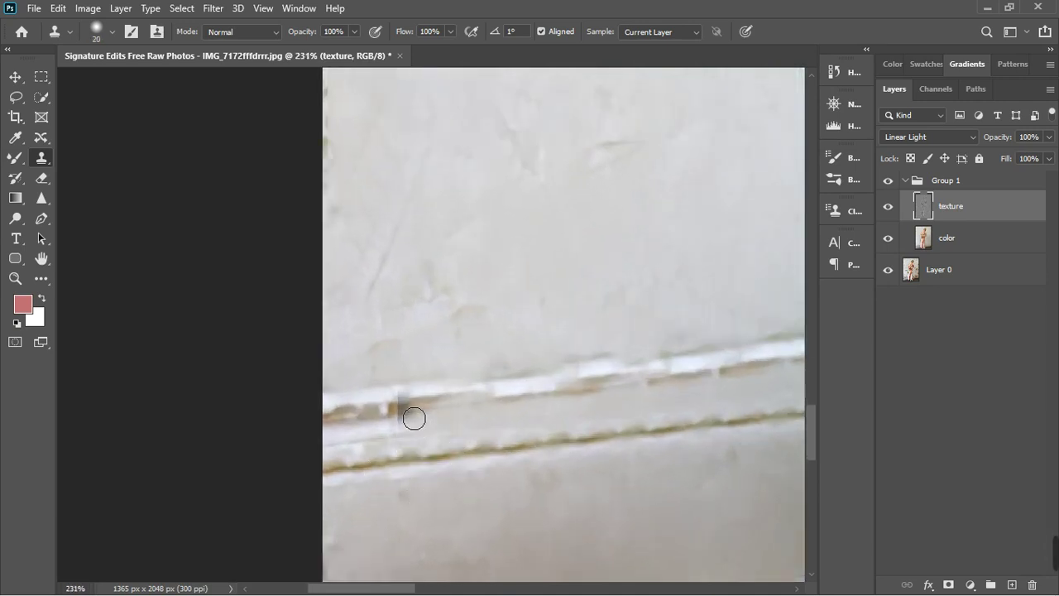
left_click(415, 418)
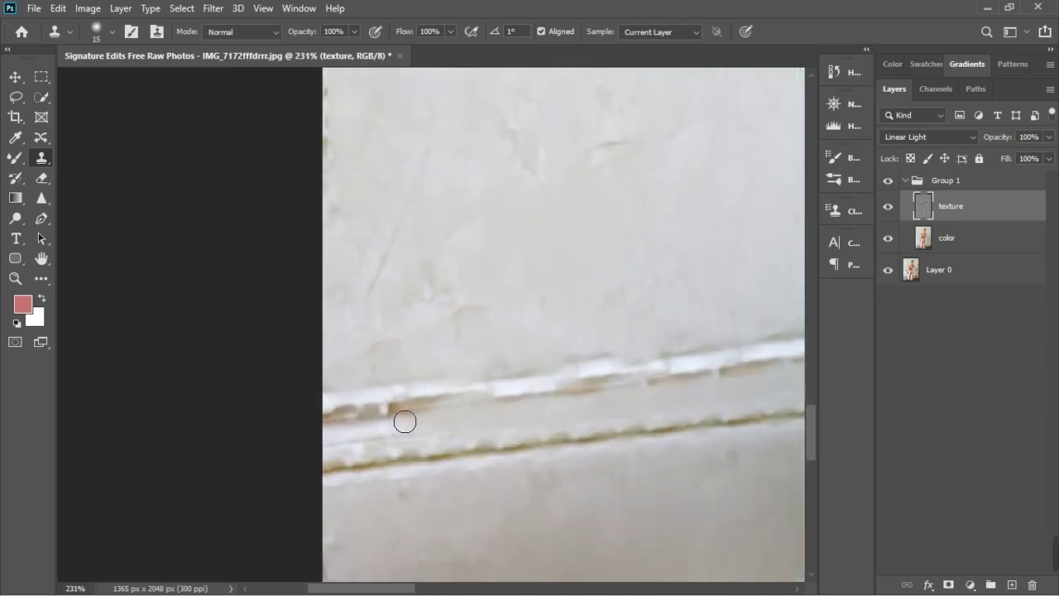
mouse_move(402, 423)
left_mouse_down()
mouse_move(350, 428)
mouse_move(363, 427)
left_mouse_up()
left_click(367, 426)
left_click(388, 421)
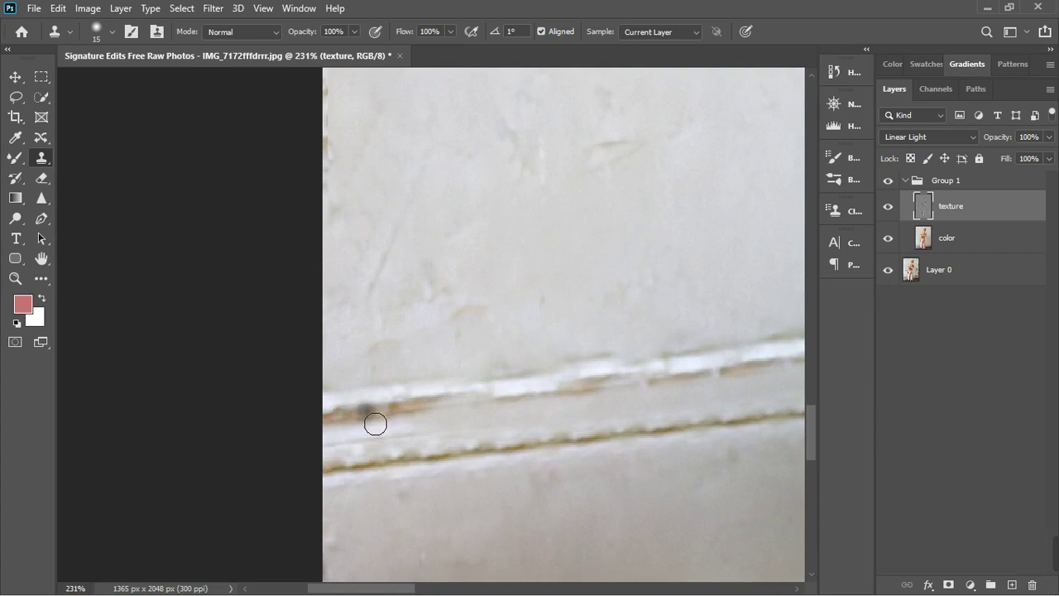
left_click(436, 420)
left_click(408, 416)
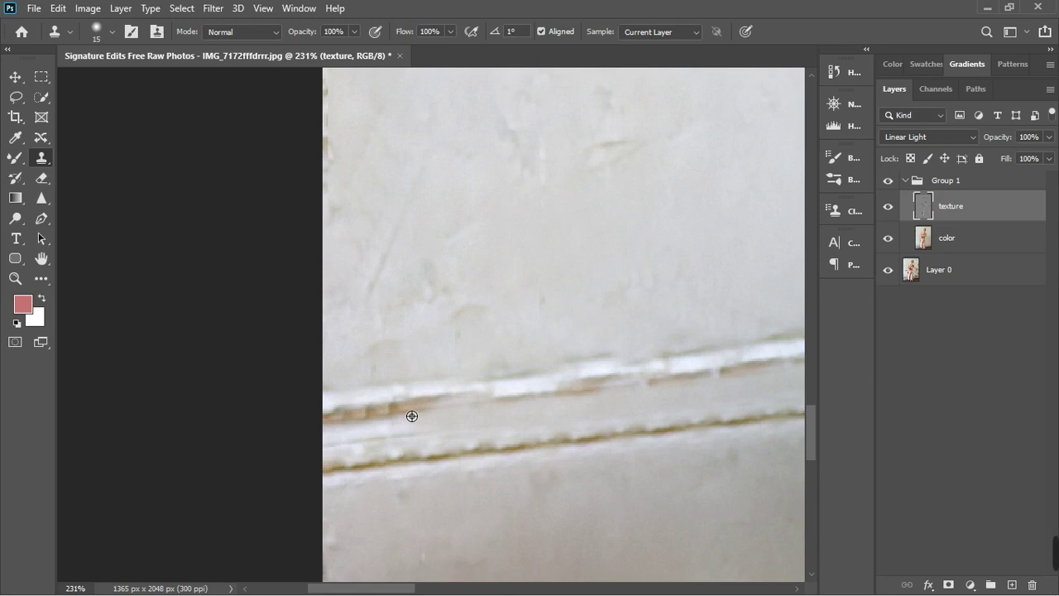
- Clone an even brown groove under the bottom moulding's white edge out to the photo's left border with an 8 px brush
scroll(412, 416, "up", 3)
key("bracketleft")
key("bracketleft")
key("bracketleft")
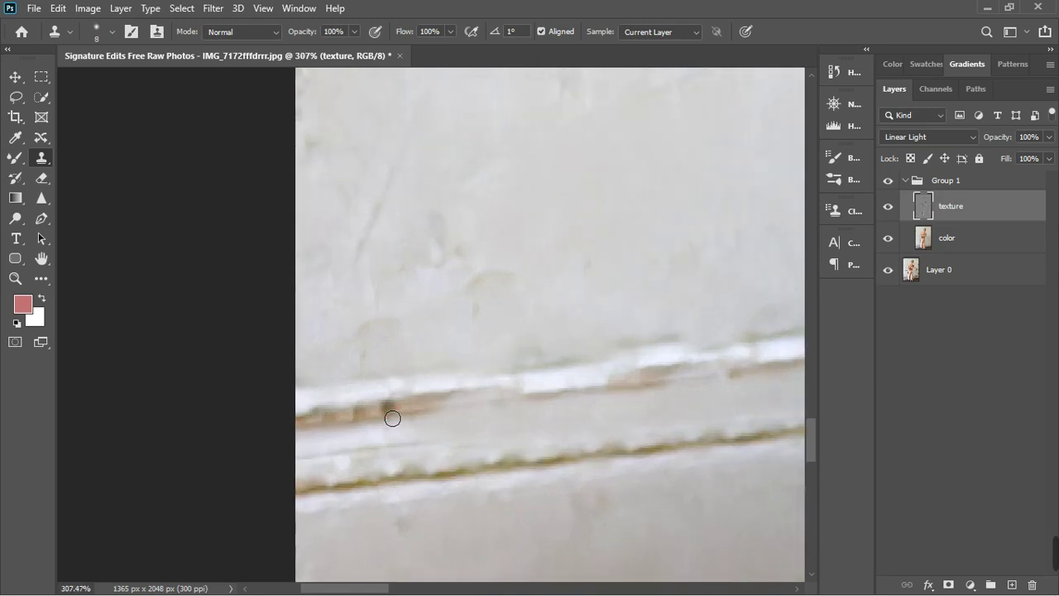
left_click_drag(388, 420, 333, 430)
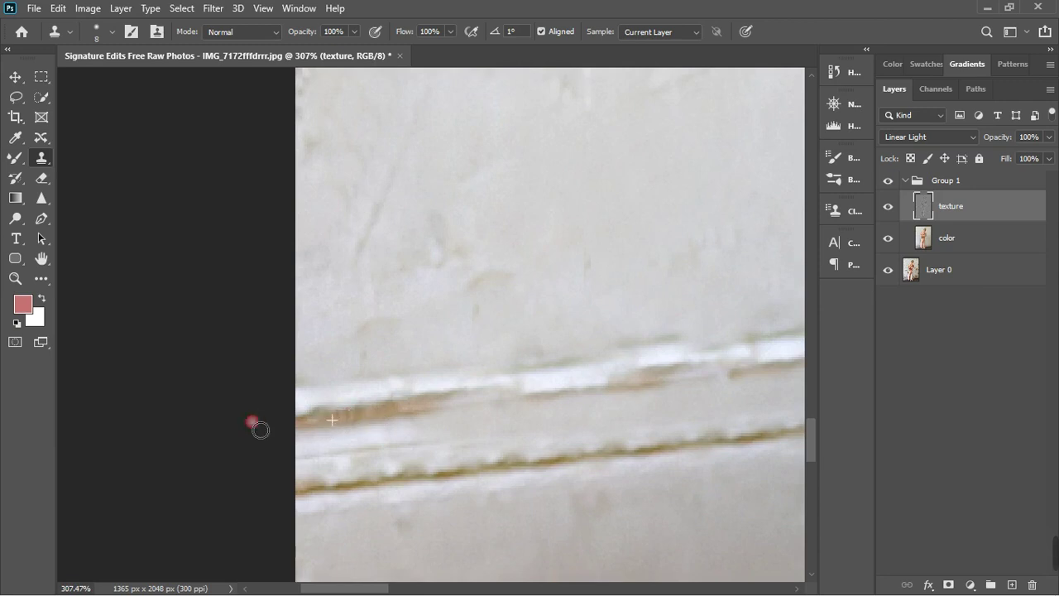
- Try to clone over the left end and white edge of the panel's bottom moulding with a 45 px brush, and undo it
scroll(265, 430, "down", 5)
scroll(370, 451, "down", 1)
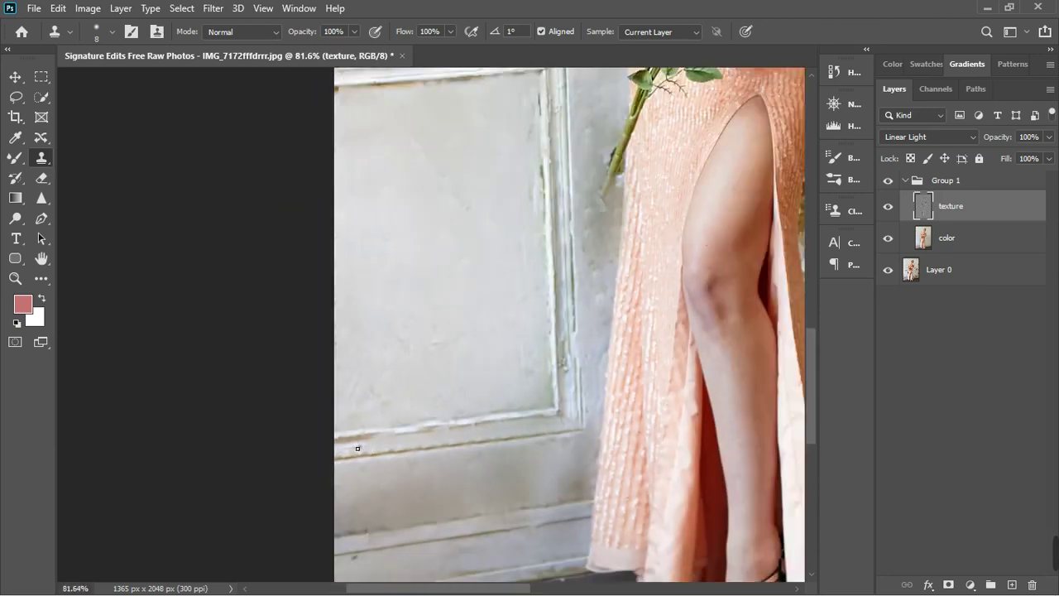
scroll(358, 449, "up", 3)
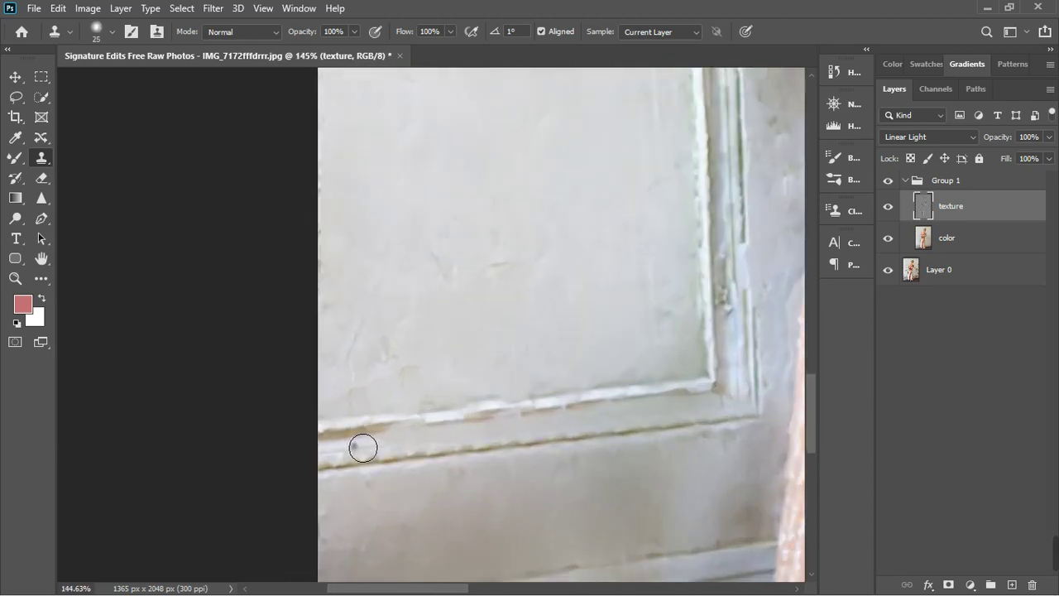
key("bracketright")
key("bracketright")
key("bracketright")
key("bracketright")
left_click_drag(359, 445, 339, 432)
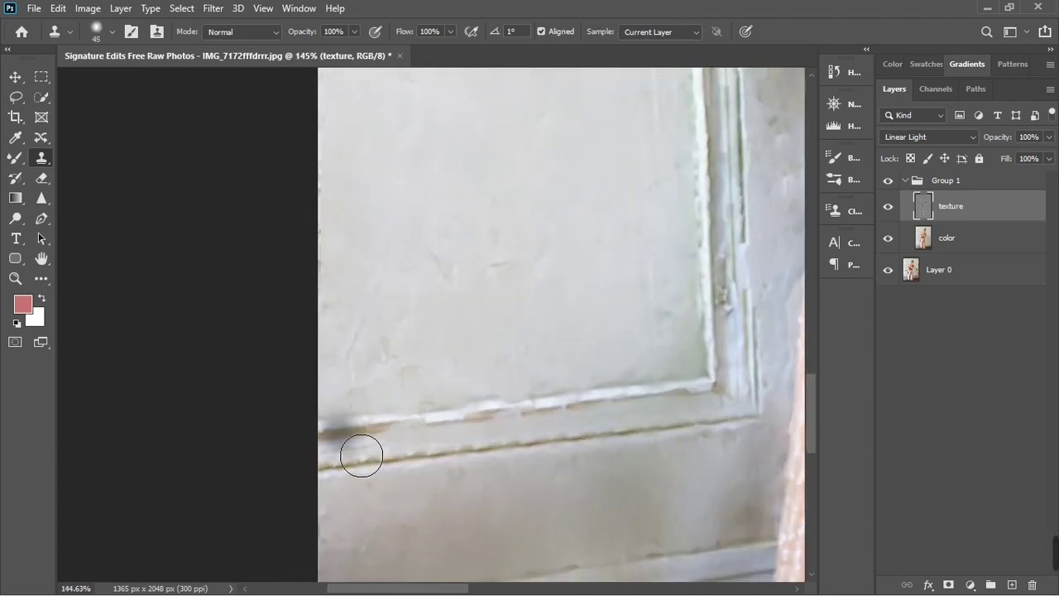
key("ctrl+z")
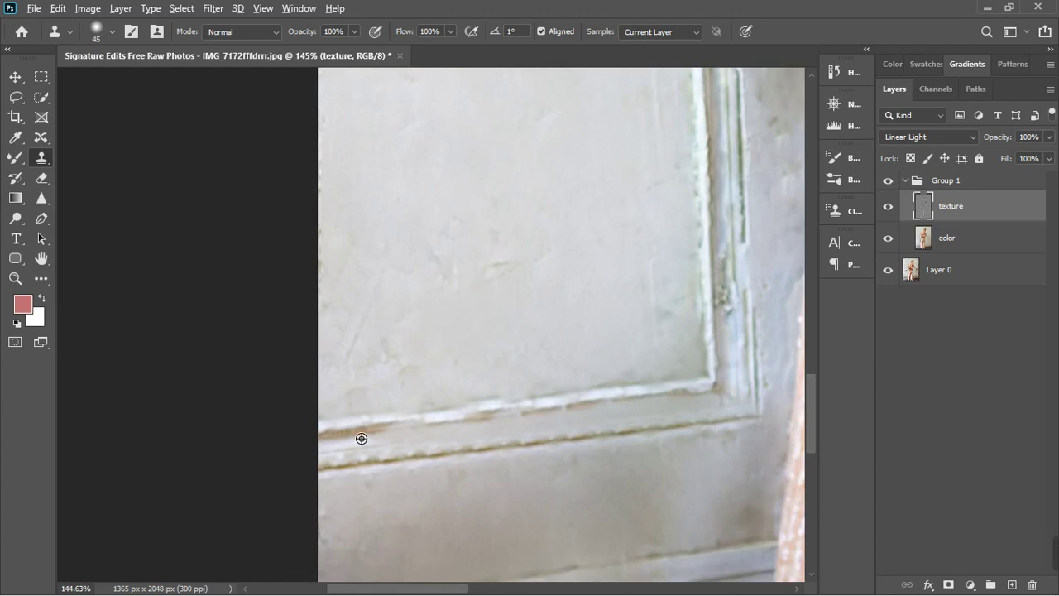
left_click(361, 439, "alt")
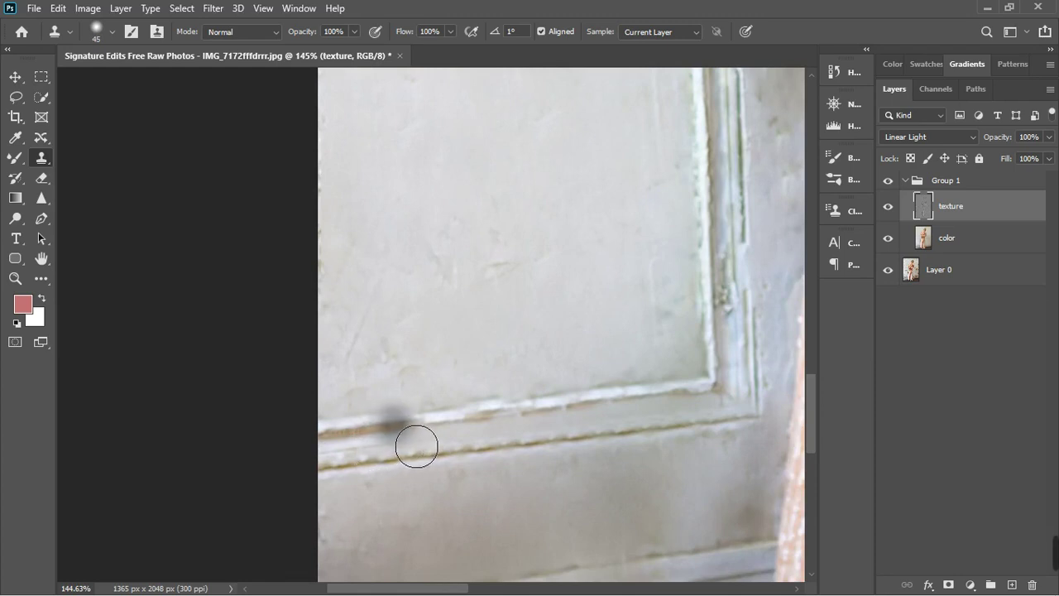
mouse_move(416, 447)
left_mouse_down()
mouse_move(515, 448)
mouse_move(480, 442)
left_mouse_up()
key("ctrl+z")
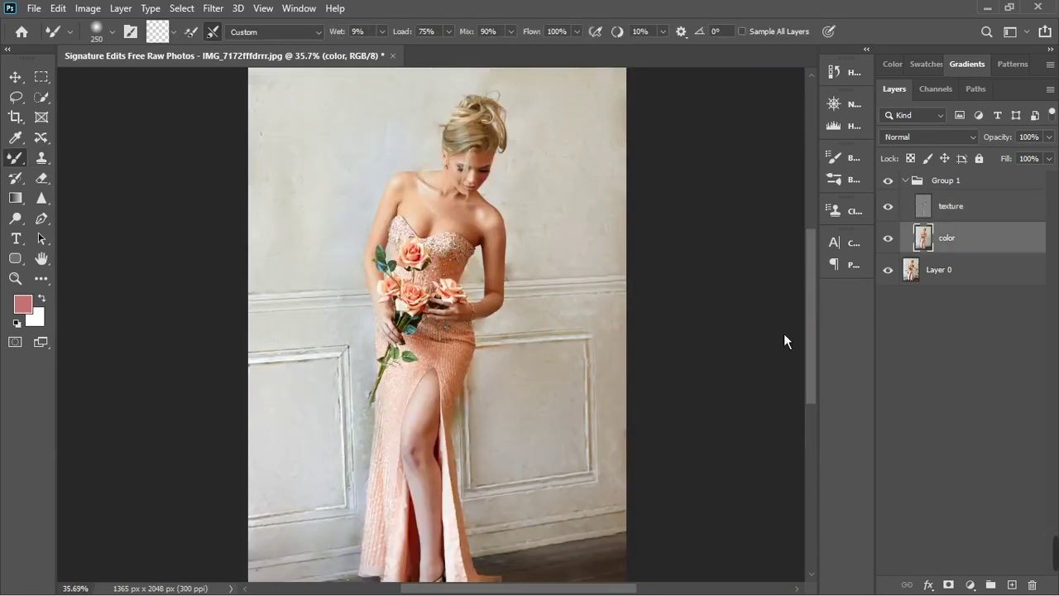
- Select the texture layer and hide Group 1 to compare the retouched wall with the original photo
scroll(485, 240, "down", 2)
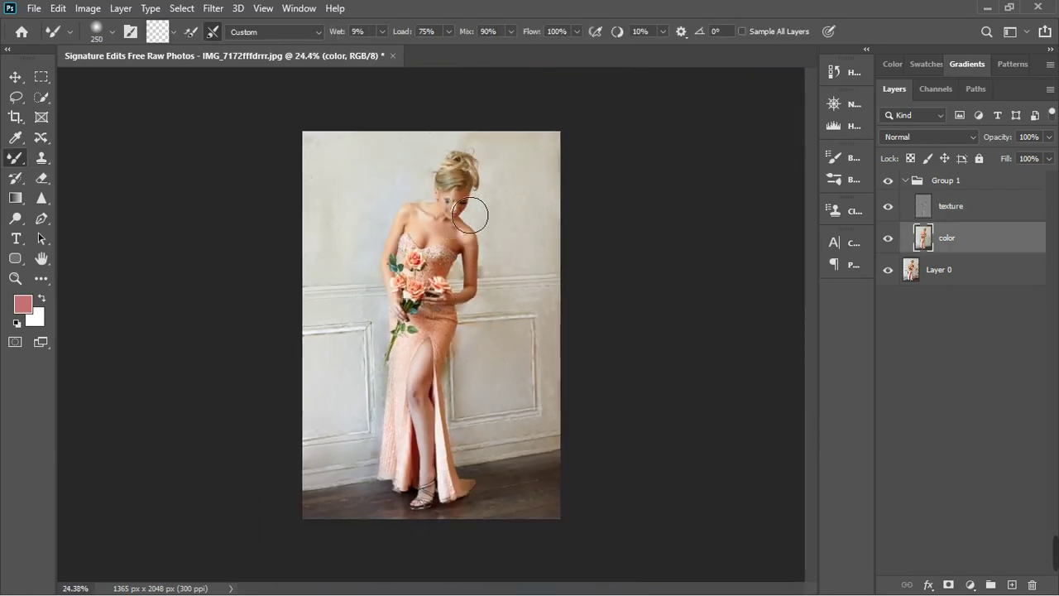
scroll(469, 215, "up", 2)
scroll(485, 220, "down", 2)
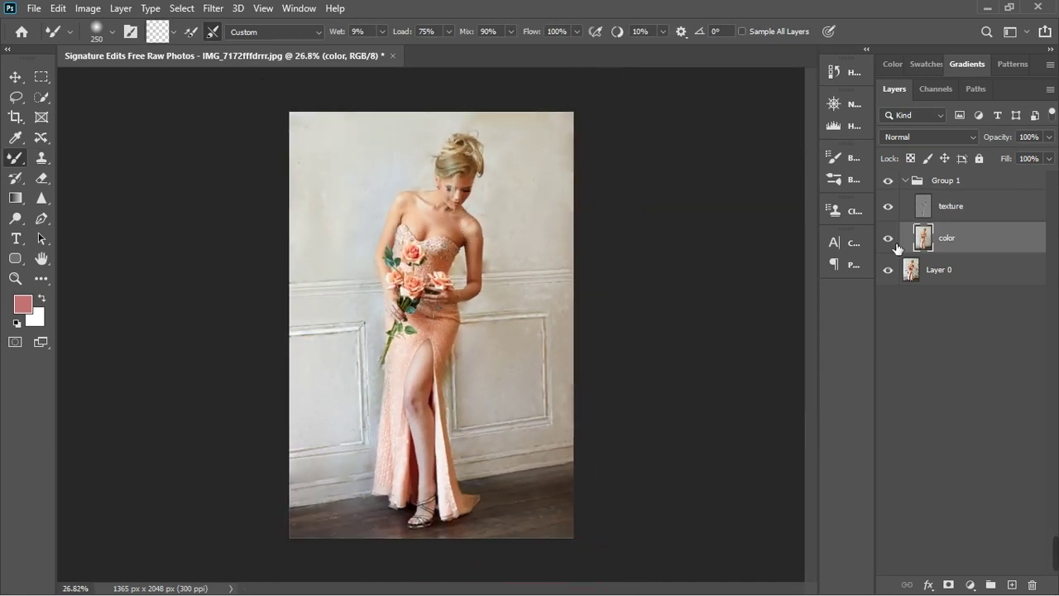
scroll(348, 185, "up", 1)
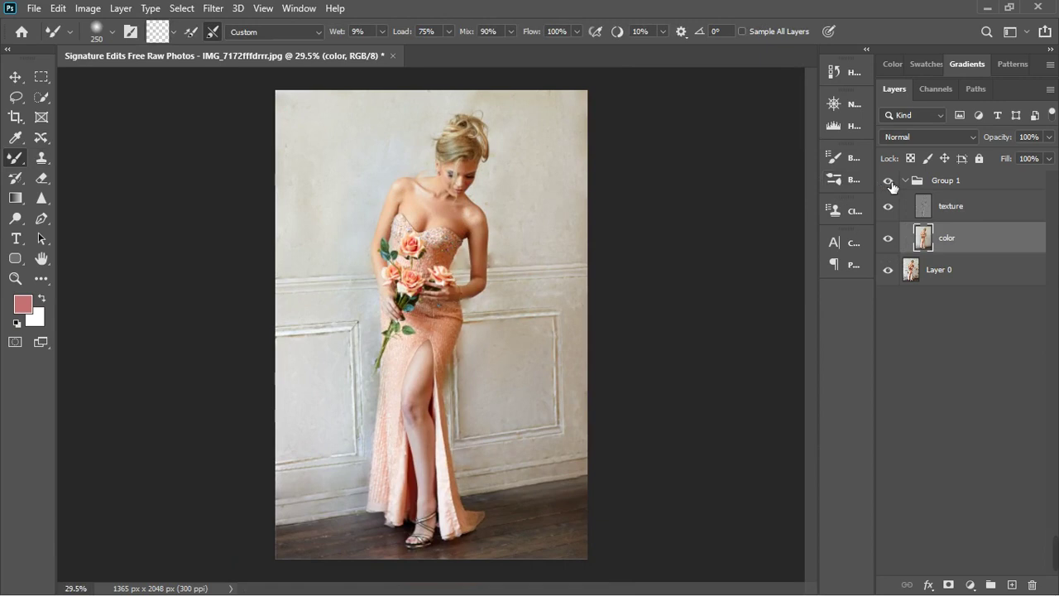
left_click(1000, 215)
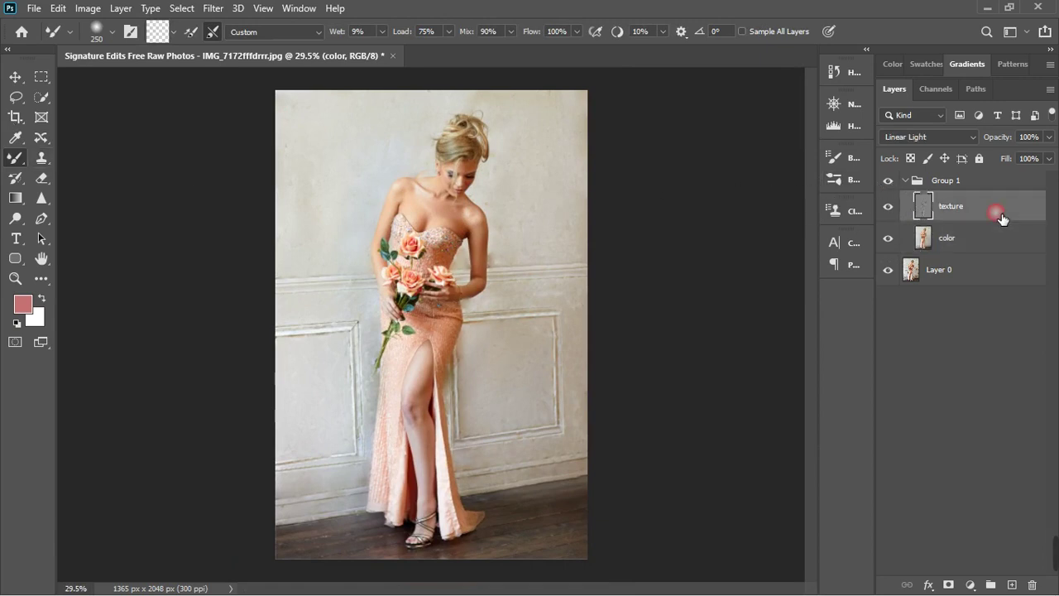
left_click(894, 185)
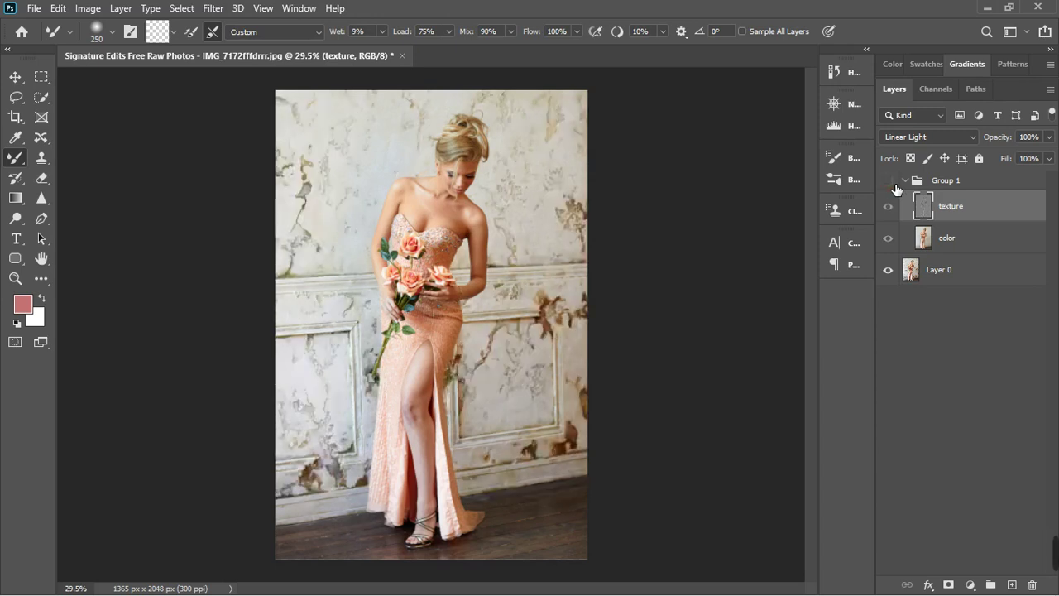
- Show Group 1 again and stamp all visible layers into a new merged layer above the group
left_click(895, 184)
left_click(892, 183)
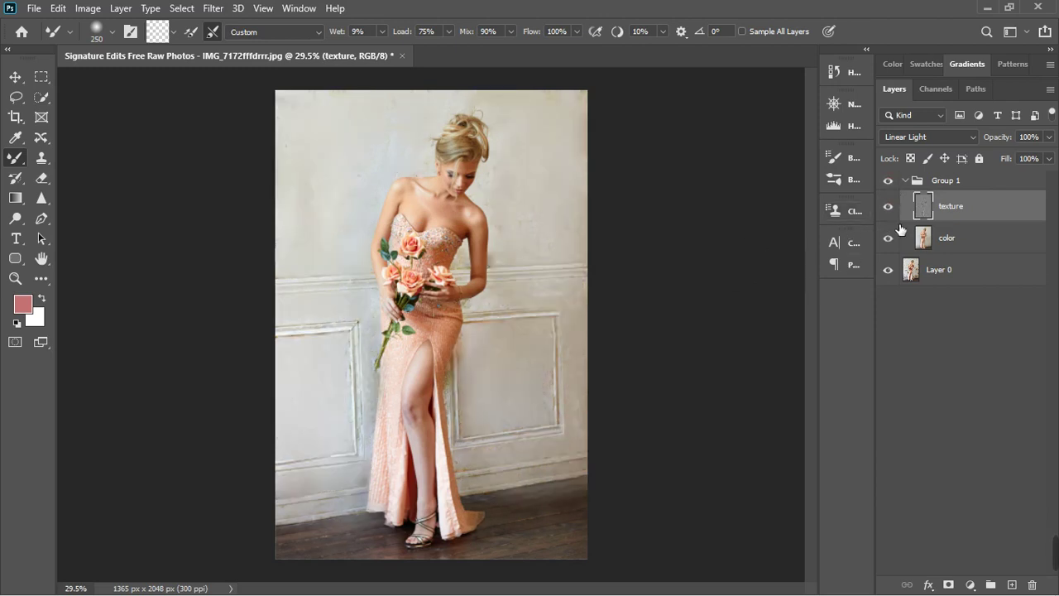
left_click(982, 185)
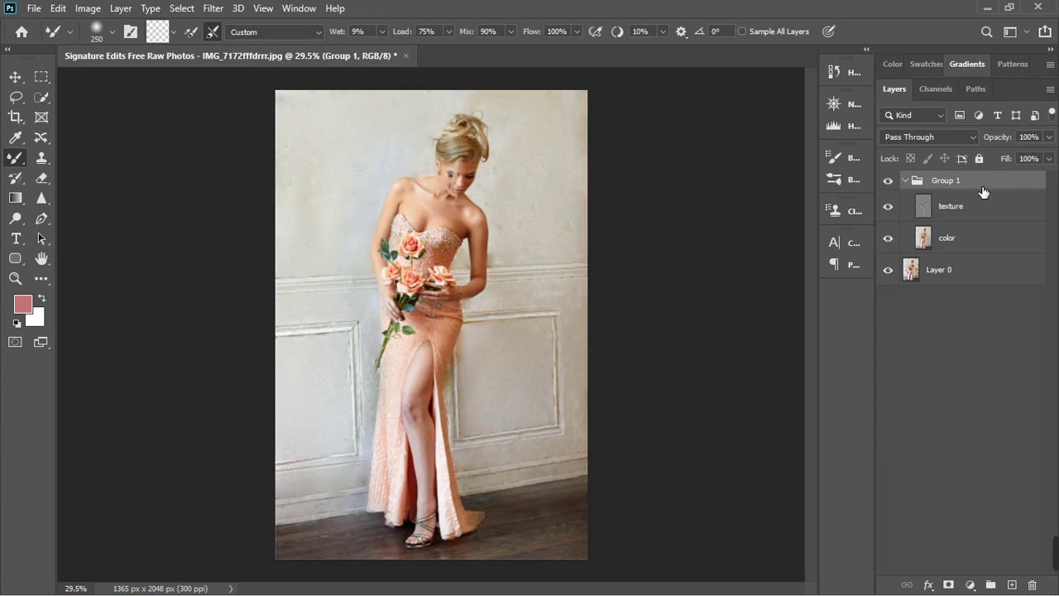
key("ctrl+shift+alt+n")
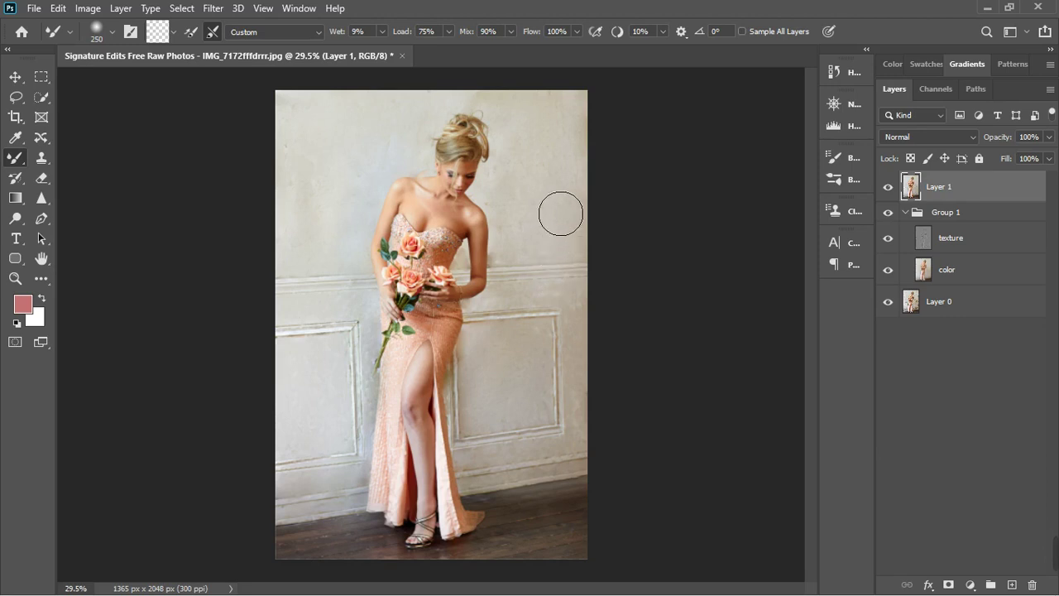
- Cover the uneven plaster beside the right panel's upper outer corner with clean wall using Content-Aware Move, and deselect
scroll(328, 400, "up", 1)
scroll(328, 400, "up", 1)
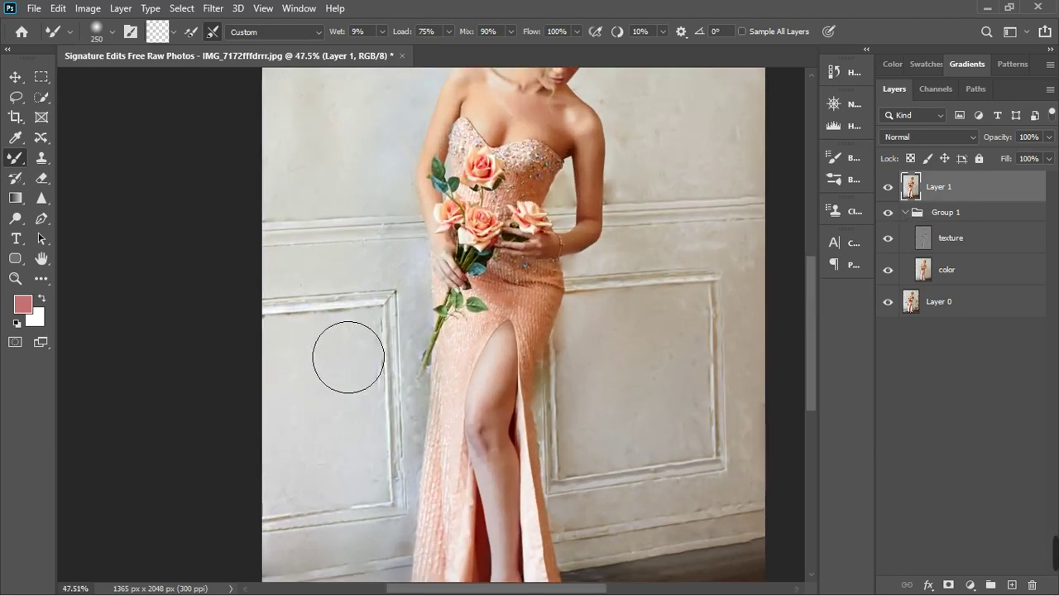
left_click(52, 169)
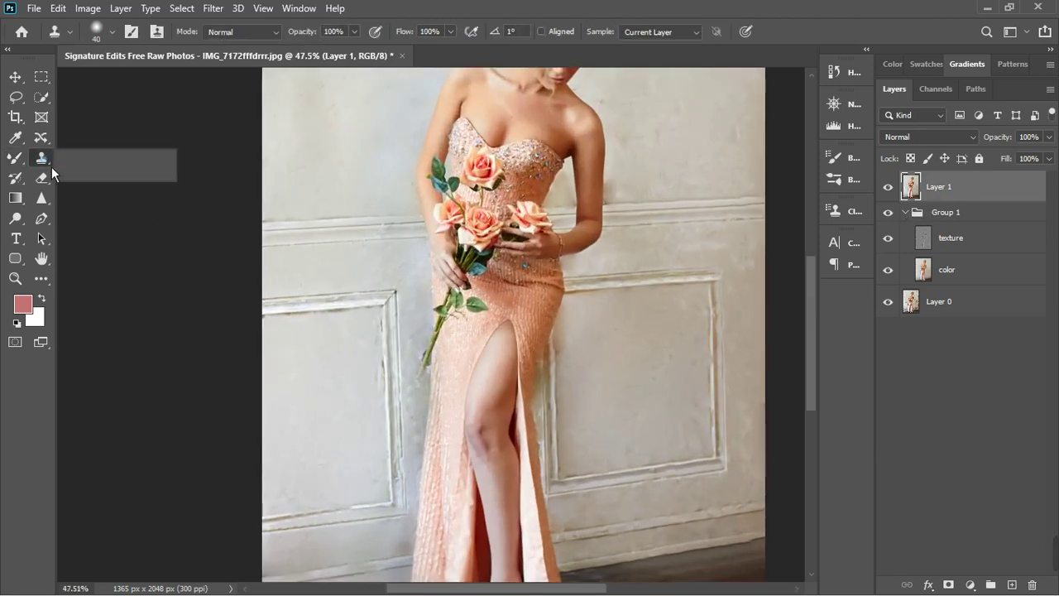
left_click(42, 137)
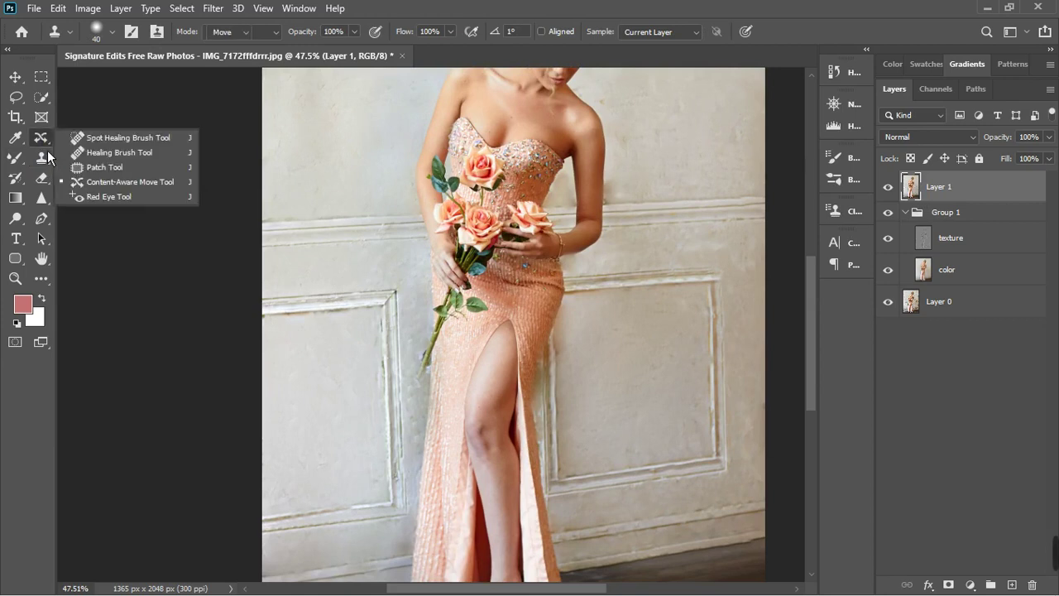
left_click(102, 186)
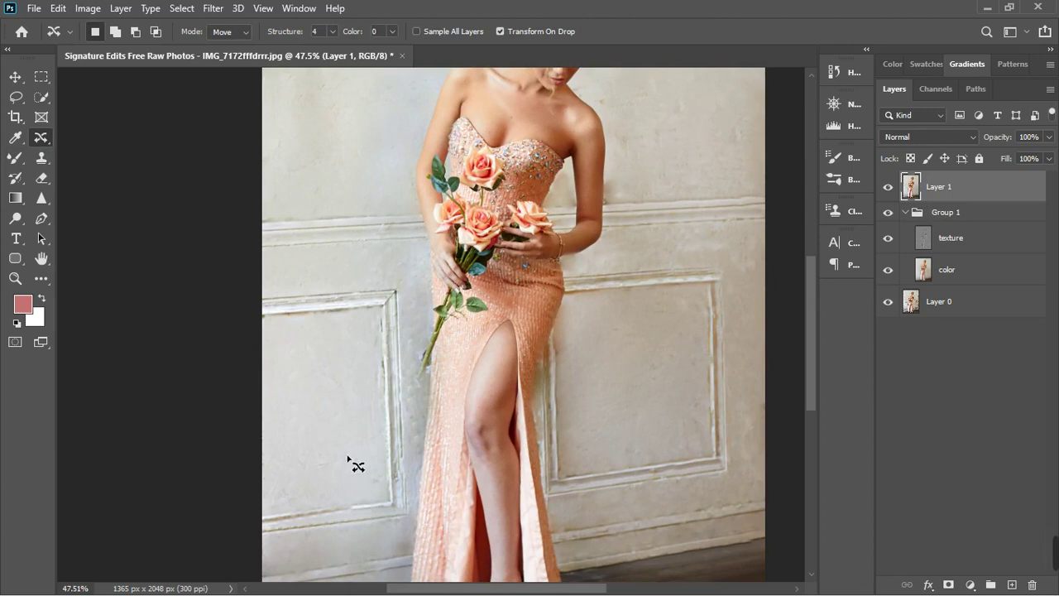
scroll(317, 270, "up", 2)
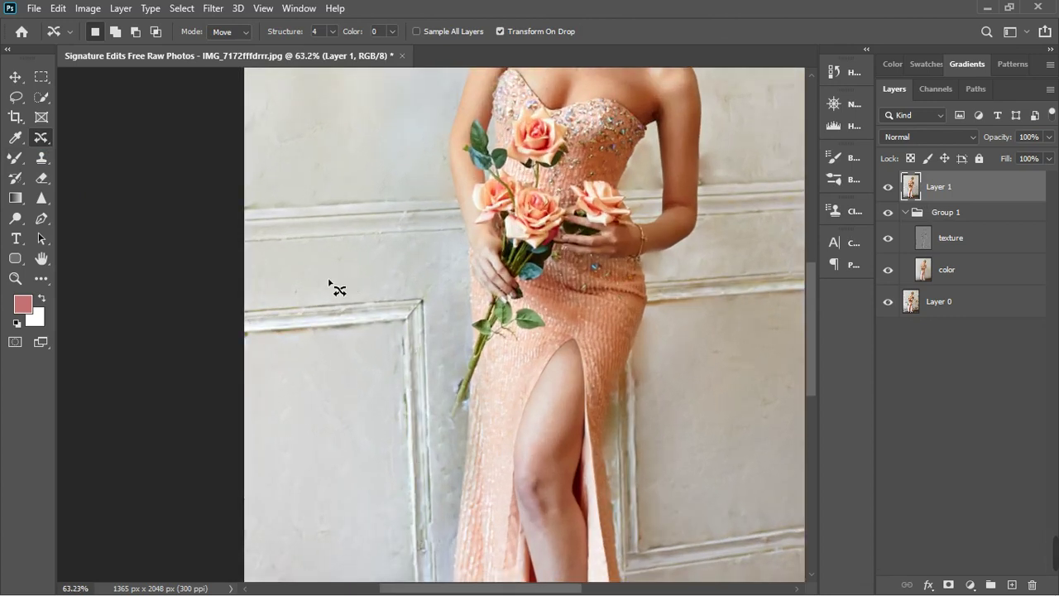
scroll(327, 331, "down", 4)
scroll(546, 388, "up", 6)
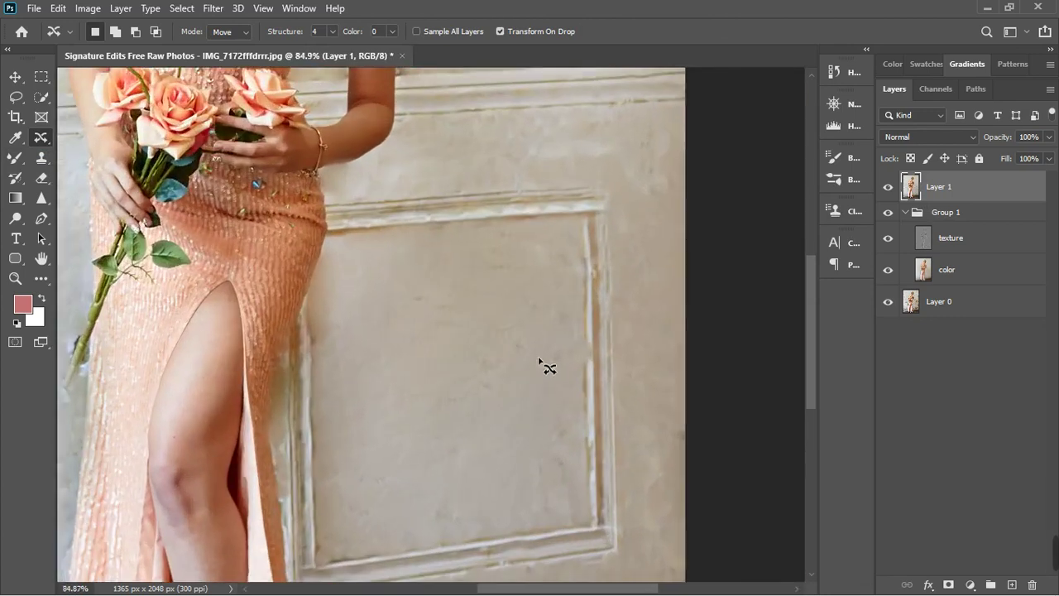
scroll(527, 374, "down", 2)
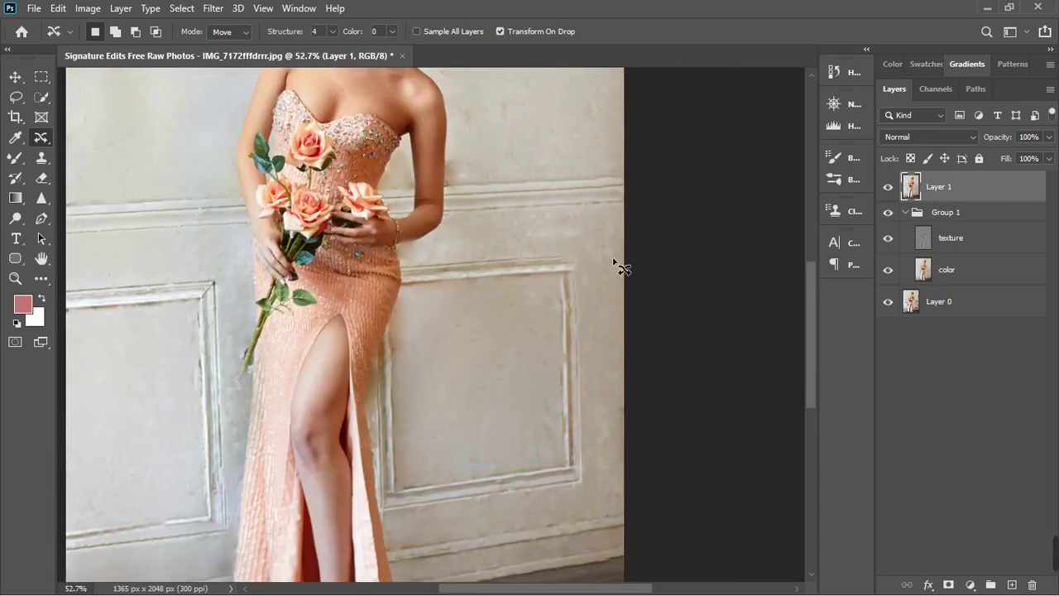
scroll(621, 268, "up", 4)
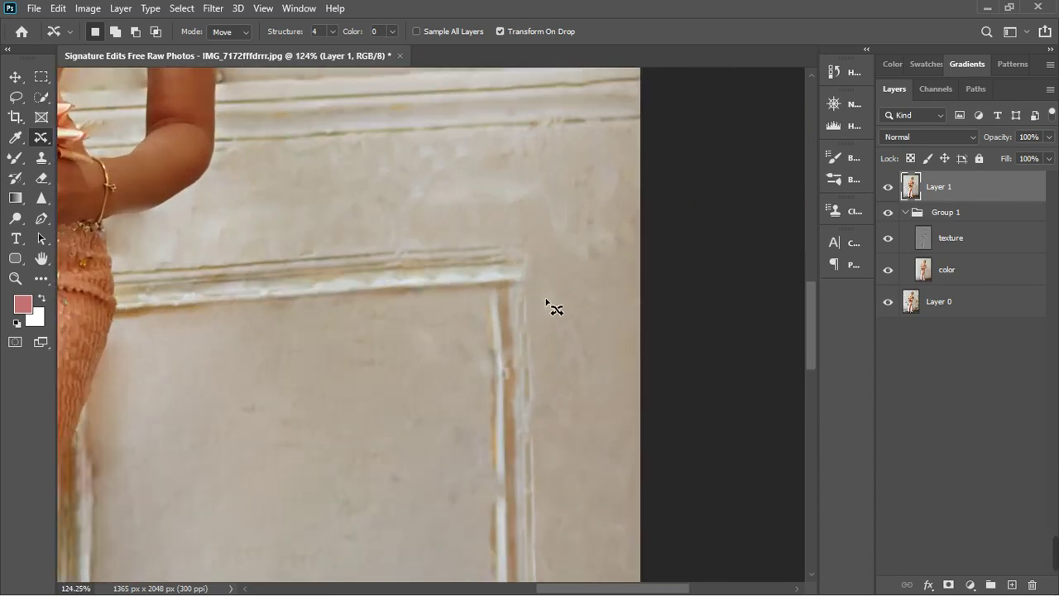
mouse_move(551, 264)
left_mouse_down()
mouse_move(570, 394)
mouse_move(631, 378)
mouse_move(620, 289)
mouse_move(558, 271)
mouse_move(590, 227)
mouse_move(590, 200)
mouse_move(574, 219)
left_mouse_up()
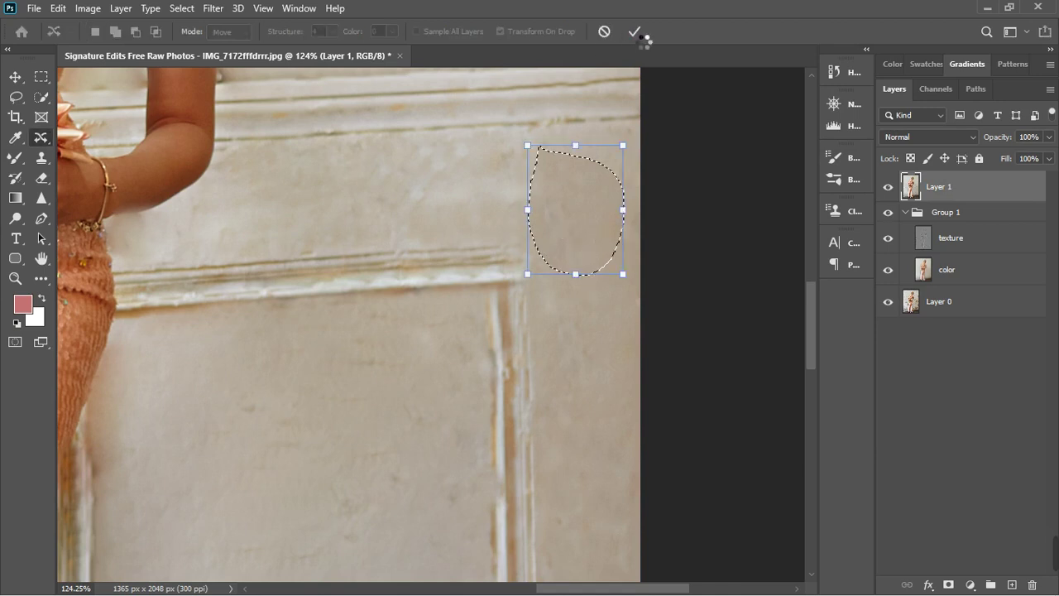
left_click(634, 32)
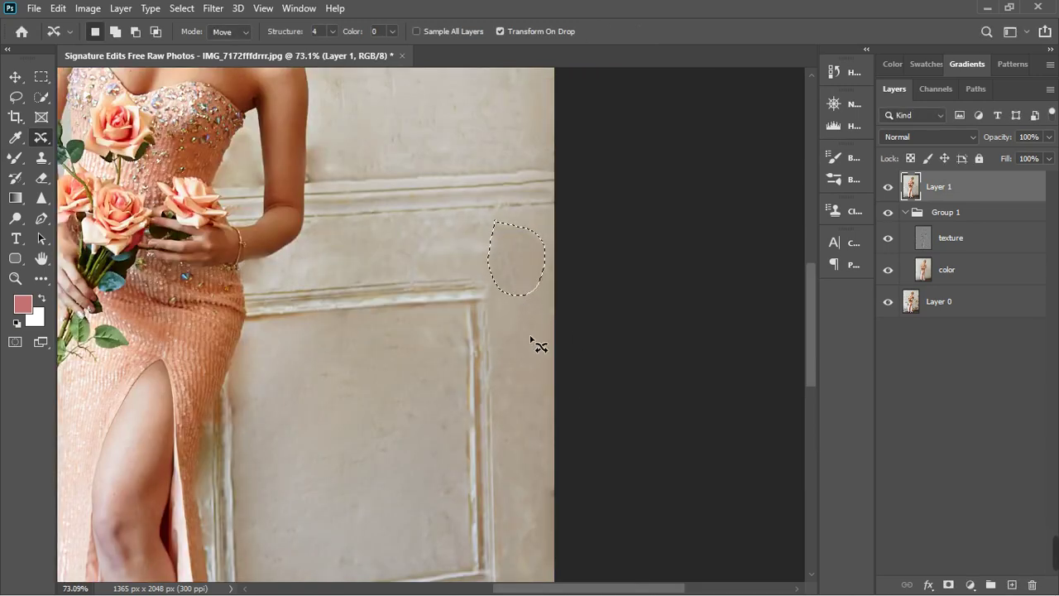
key("ctrl+d")
- Patch the marked plaster on the upper wall near the photo's left border with cleaner wall texture using the Patch tool, and deselect
scroll(568, 301, "down", 6)
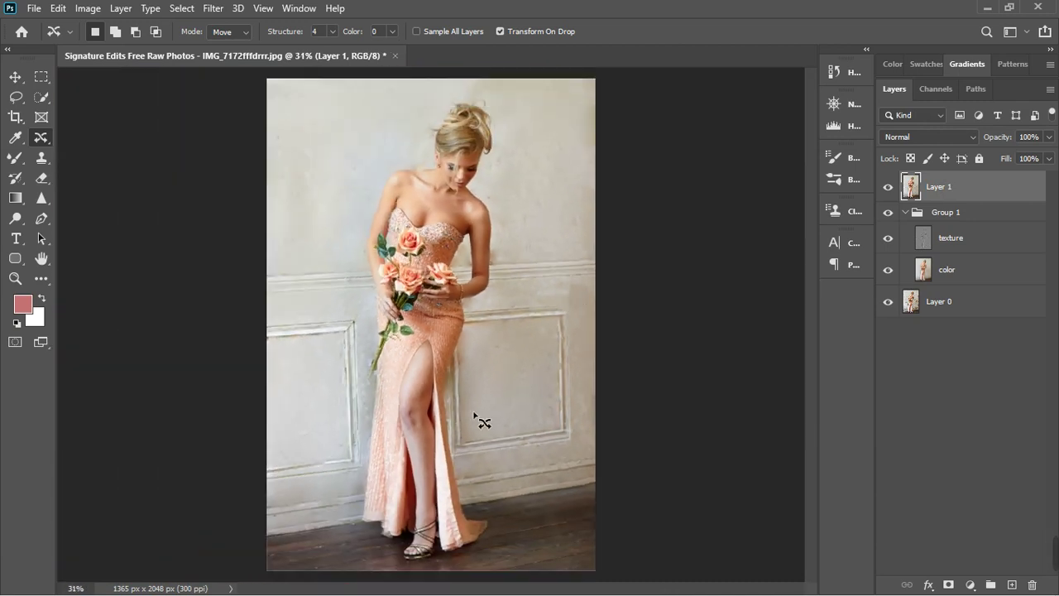
scroll(292, 527, "up", 4)
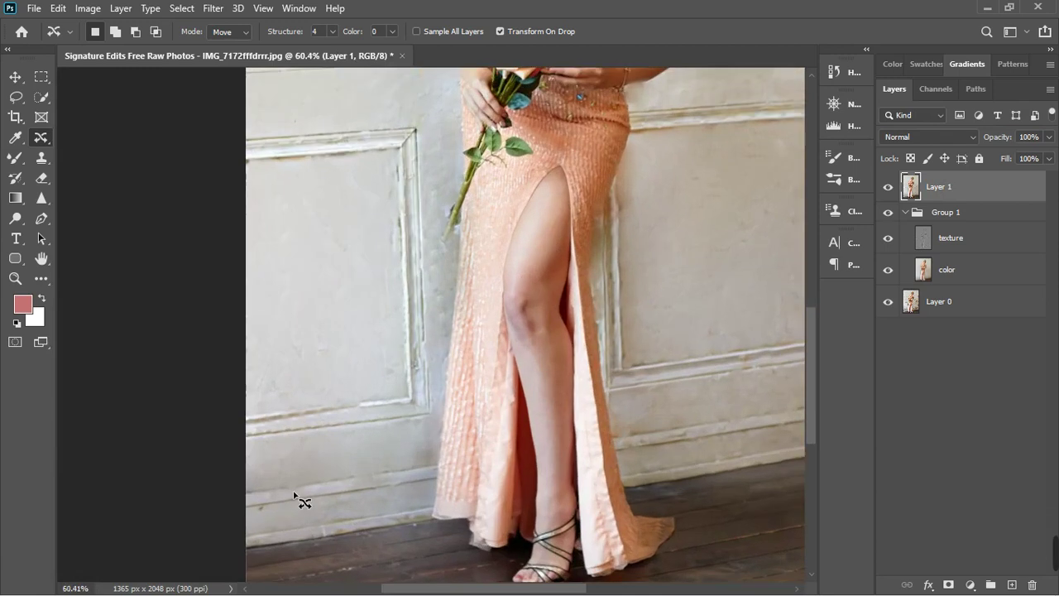
scroll(339, 482, "down", 1)
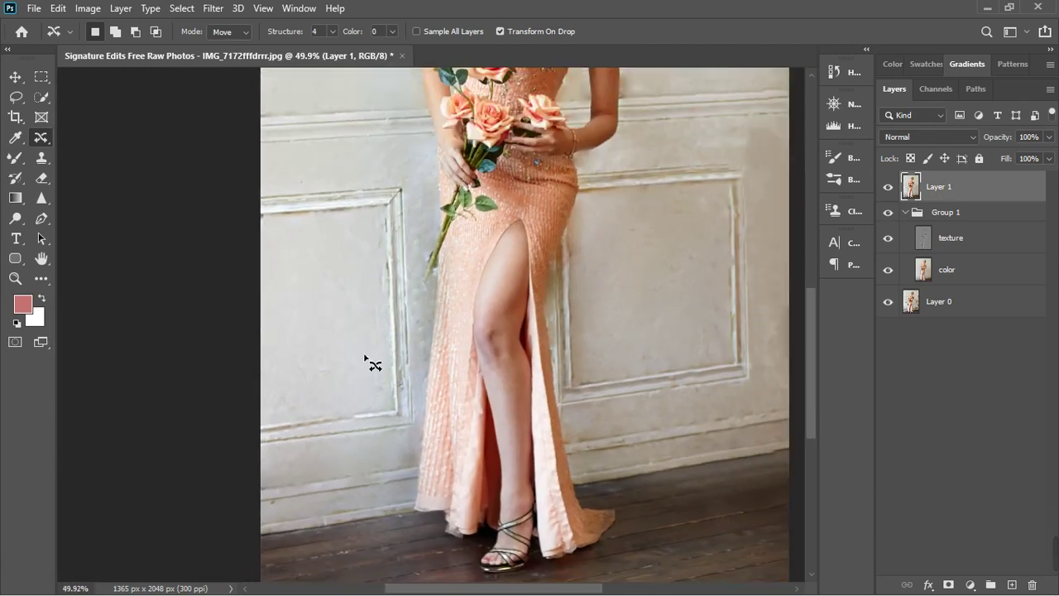
scroll(370, 364, "down", 4)
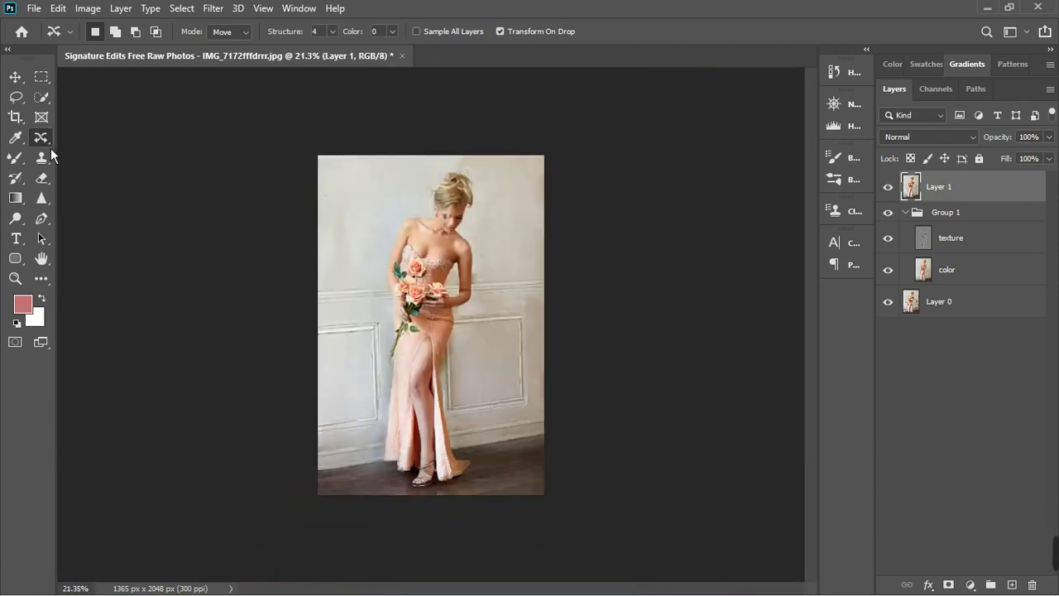
right_click(48, 142)
left_click(107, 171)
scroll(395, 202, "up", 2)
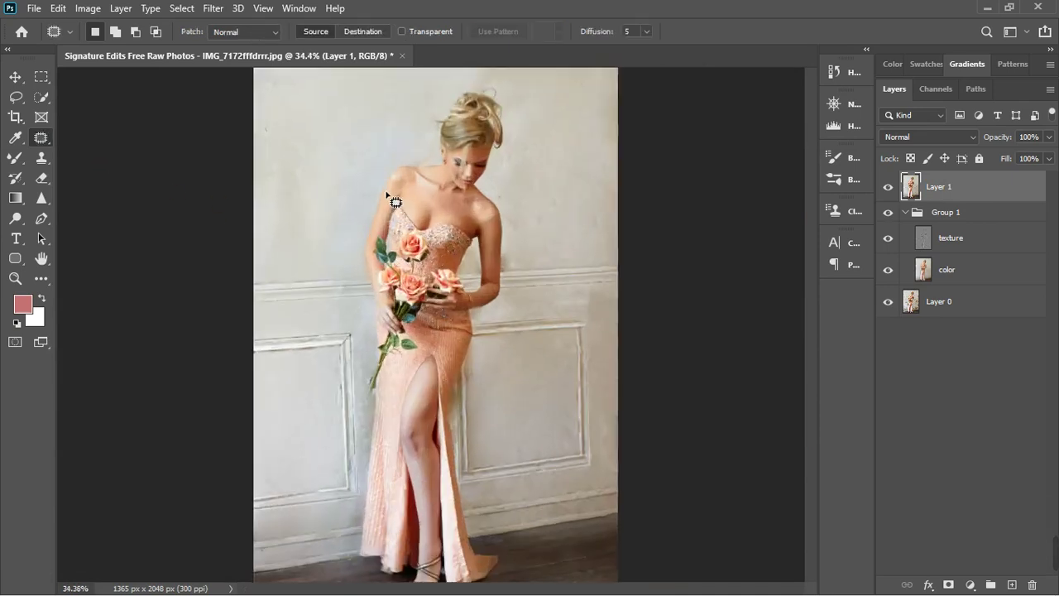
scroll(396, 202, "up", 1)
scroll(278, 258, "up", 1)
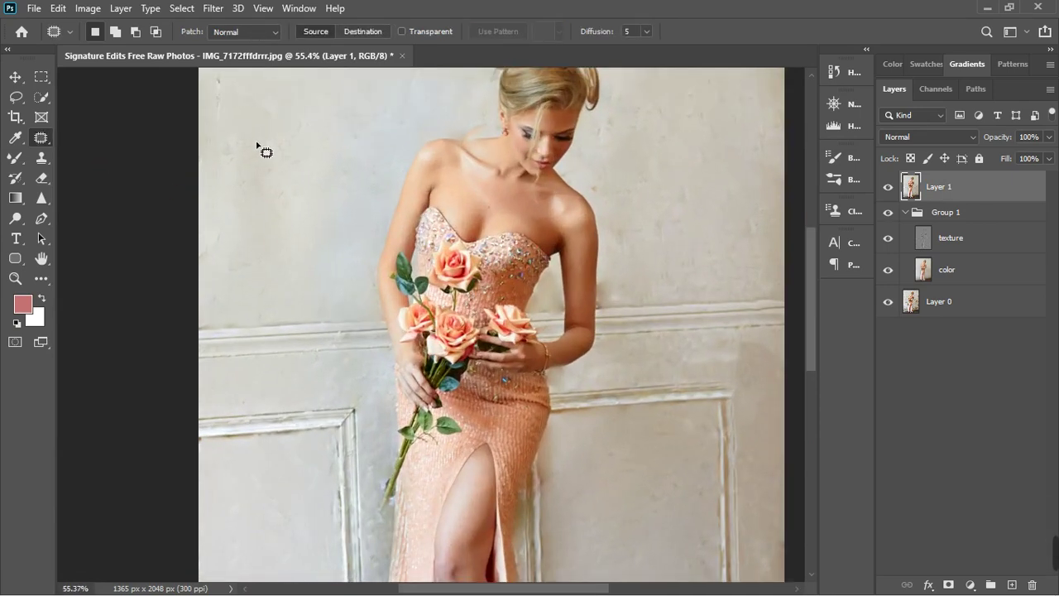
left_click_drag(258, 144, 199, 155)
mouse_move(287, 194)
left_mouse_down()
mouse_move(293, 124)
mouse_move(265, 125)
left_mouse_up()
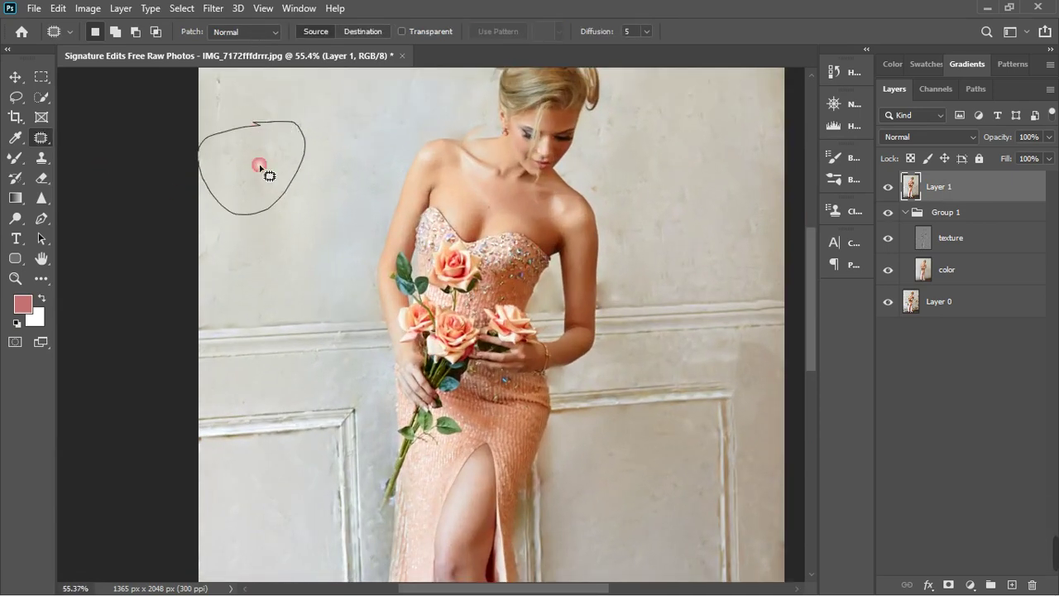
left_click_drag(258, 175, 328, 290)
left_click_drag(474, 198, 272, 264)
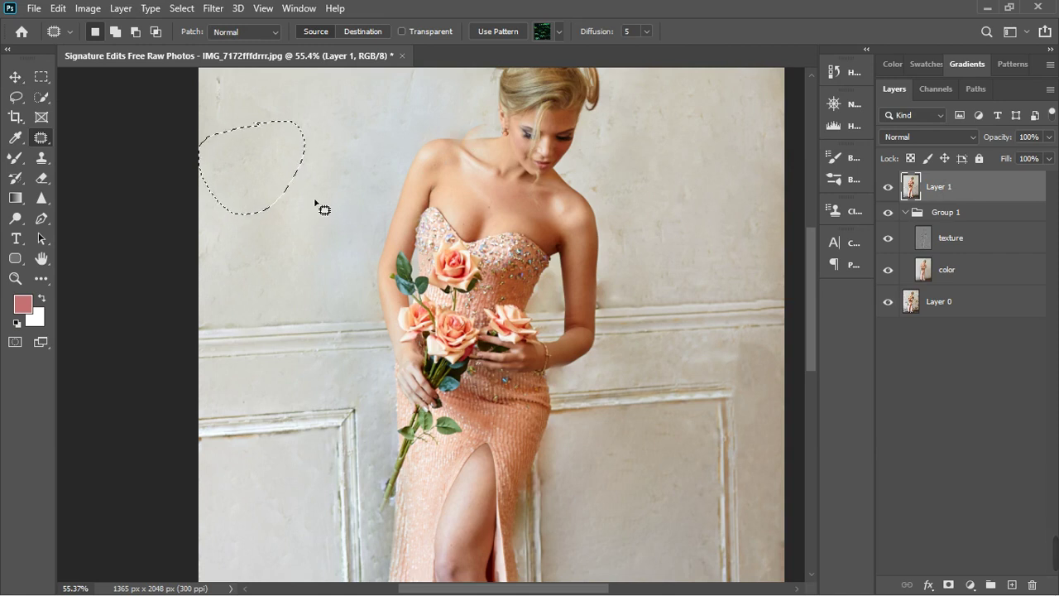
key("ctrl+d")
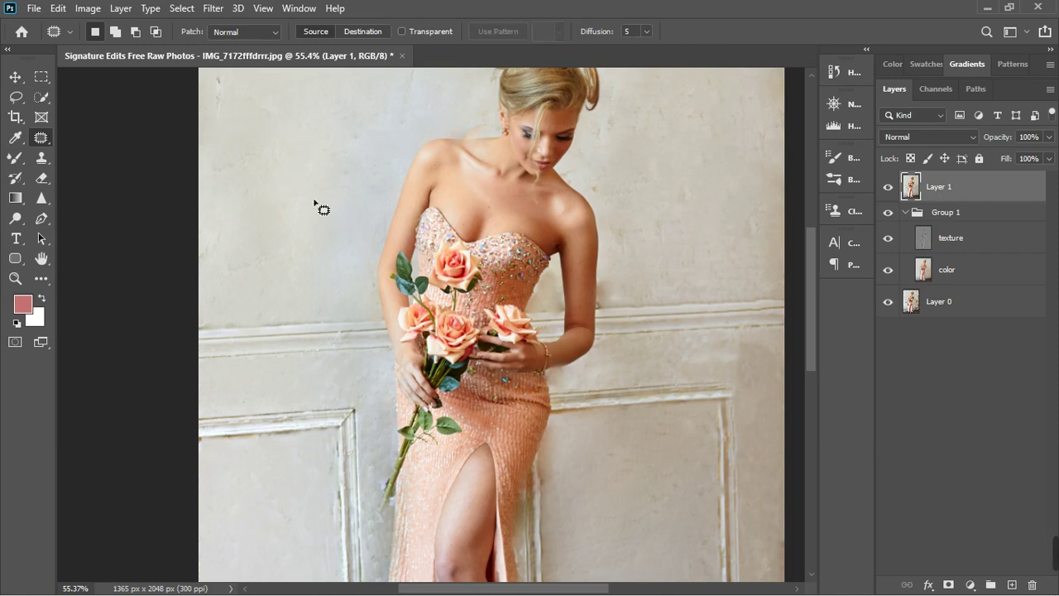
- Add an Exposure adjustment layer above Layer 1 with gamma correction 0.84, and compare the photo without and with it
scroll(326, 227, "down", 5)
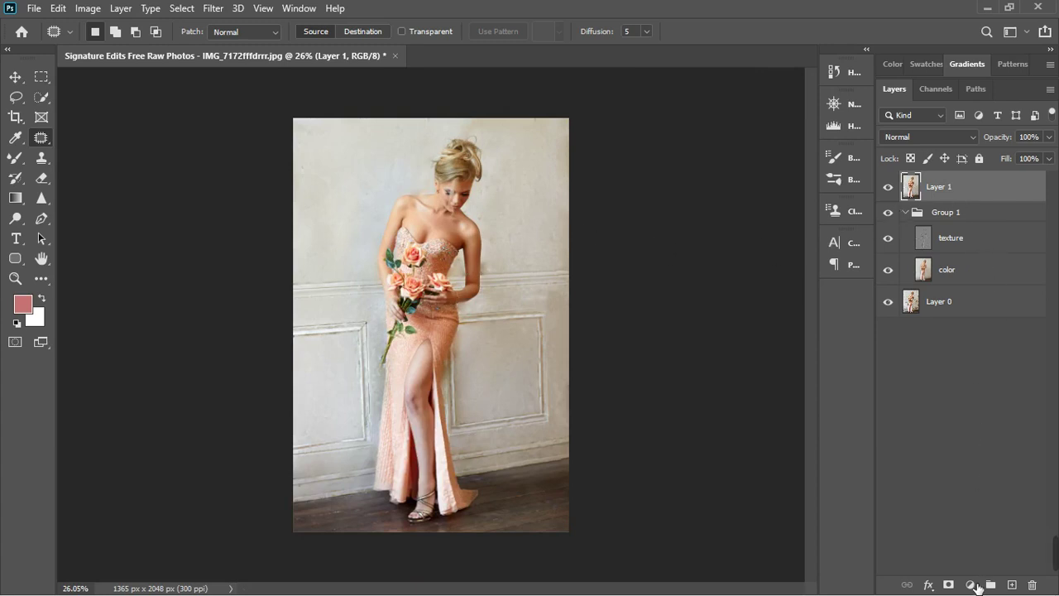
left_click(972, 585)
left_click(921, 398)
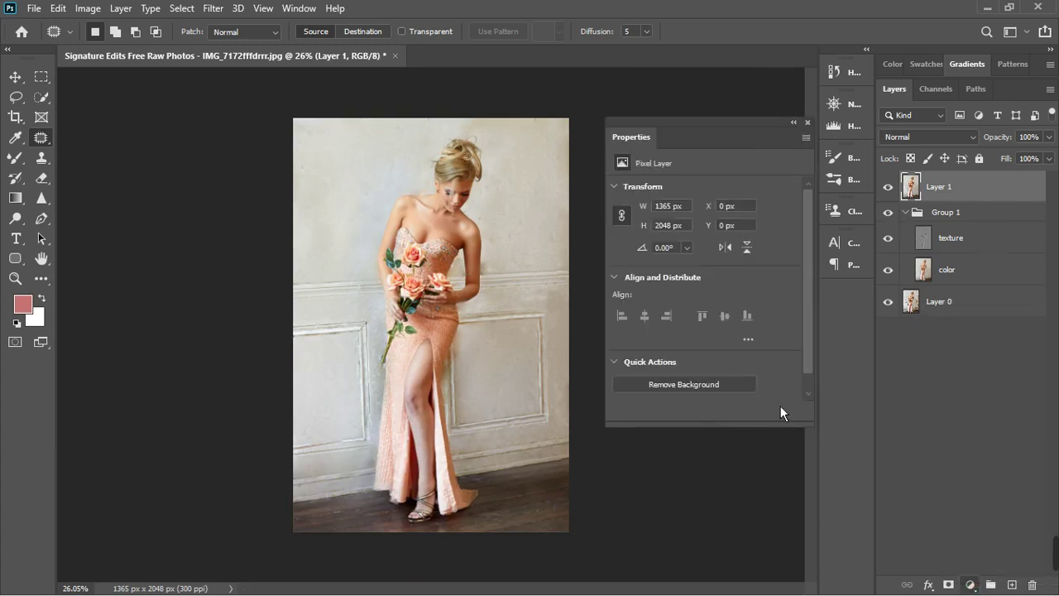
scroll(453, 198, "up", 2)
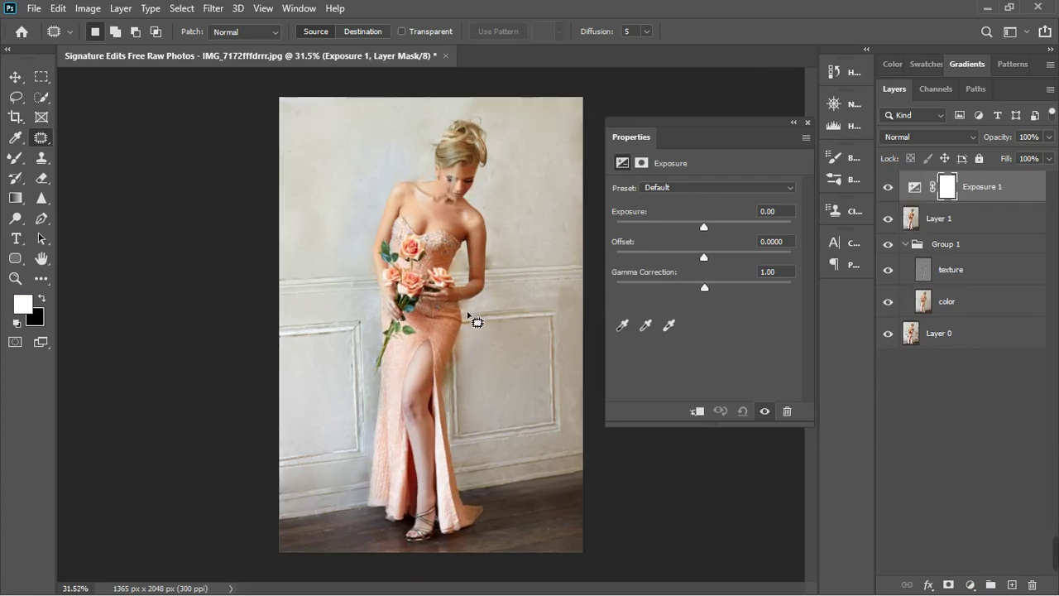
scroll(478, 323, "up", 2)
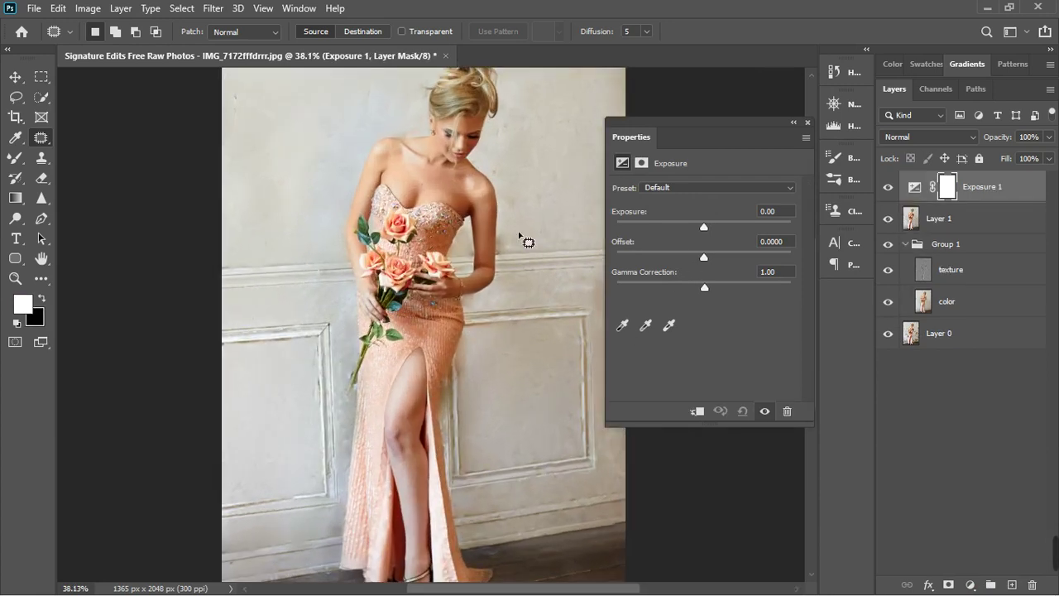
scroll(469, 249, "down", 2)
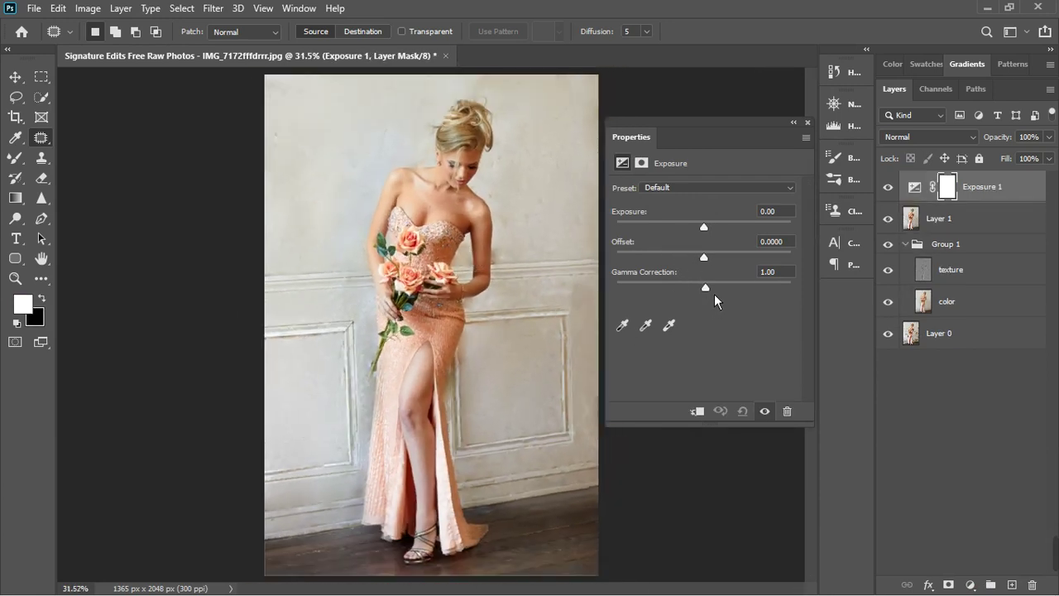
left_click_drag(714, 294, 719, 292)
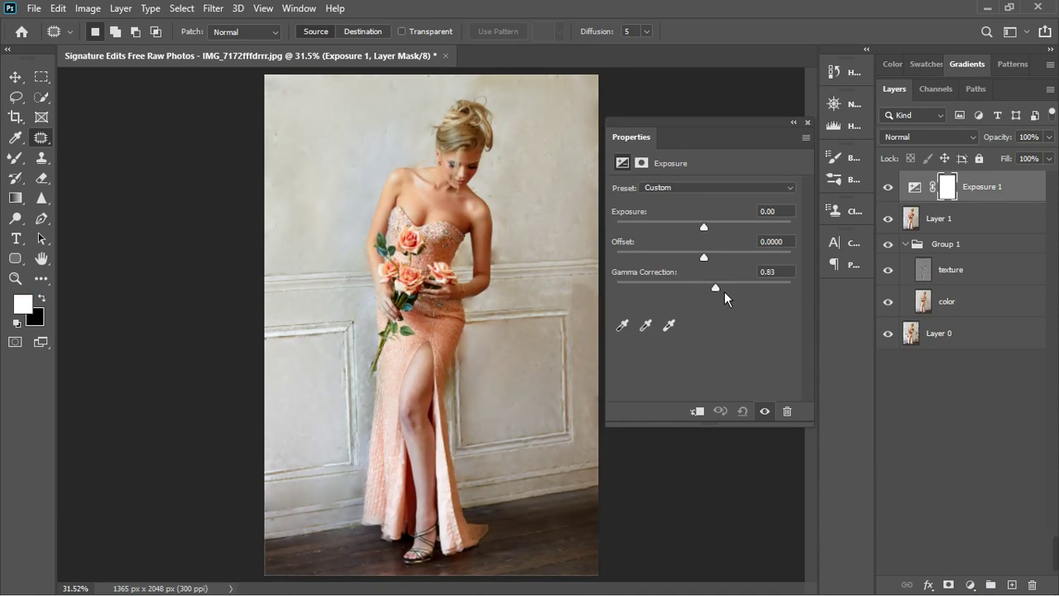
left_click_drag(724, 292, 729, 290)
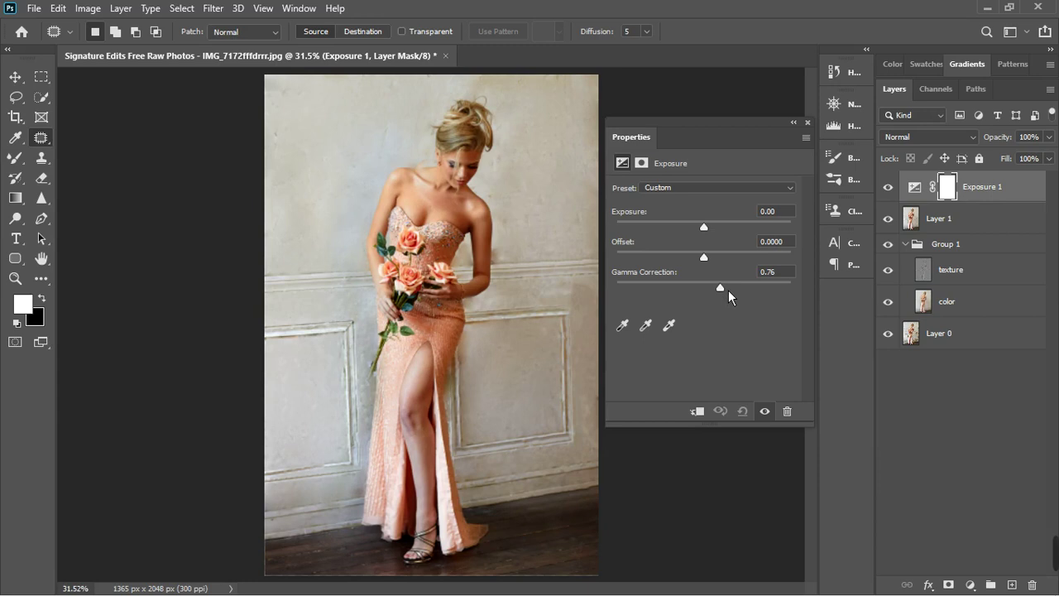
left_click_drag(728, 292, 724, 291)
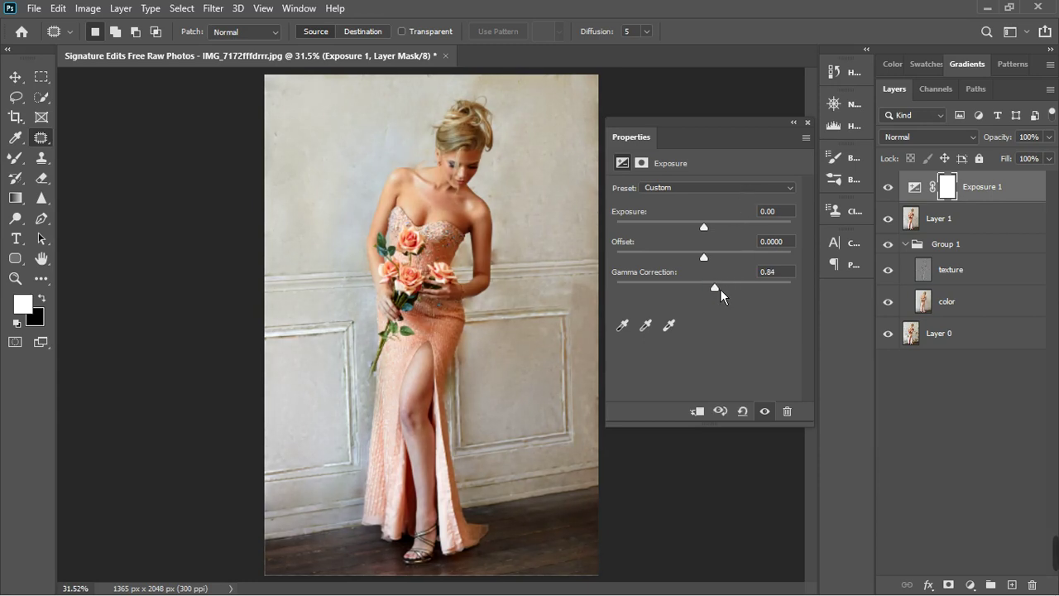
left_click(809, 123)
left_click(888, 189)
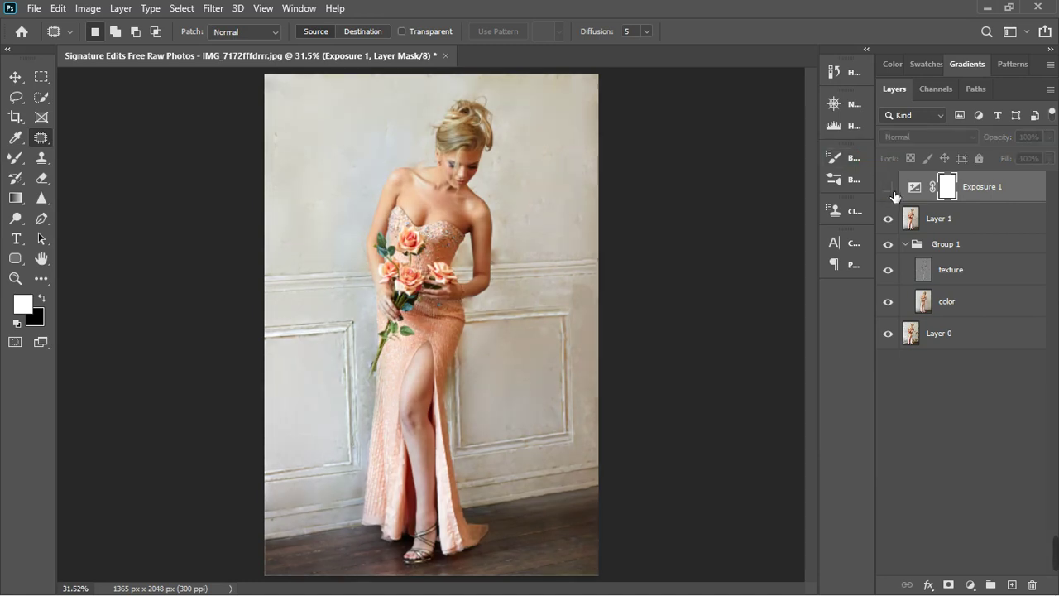
left_click(890, 190)
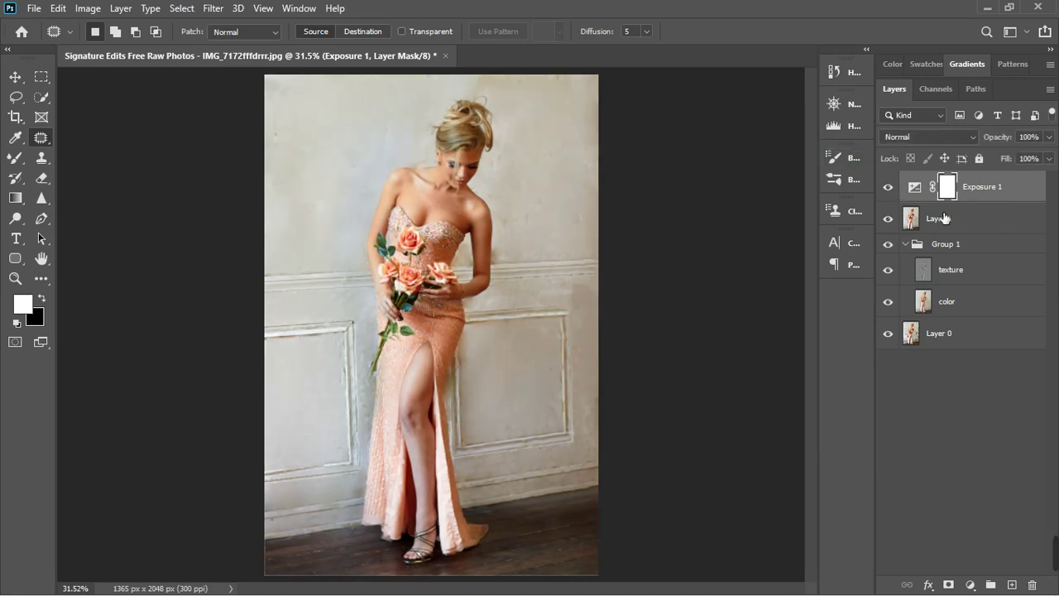
- Stamp all visible layers into a new merged layer above the Exposure adjustment
scroll(430, 242, "down", 3)
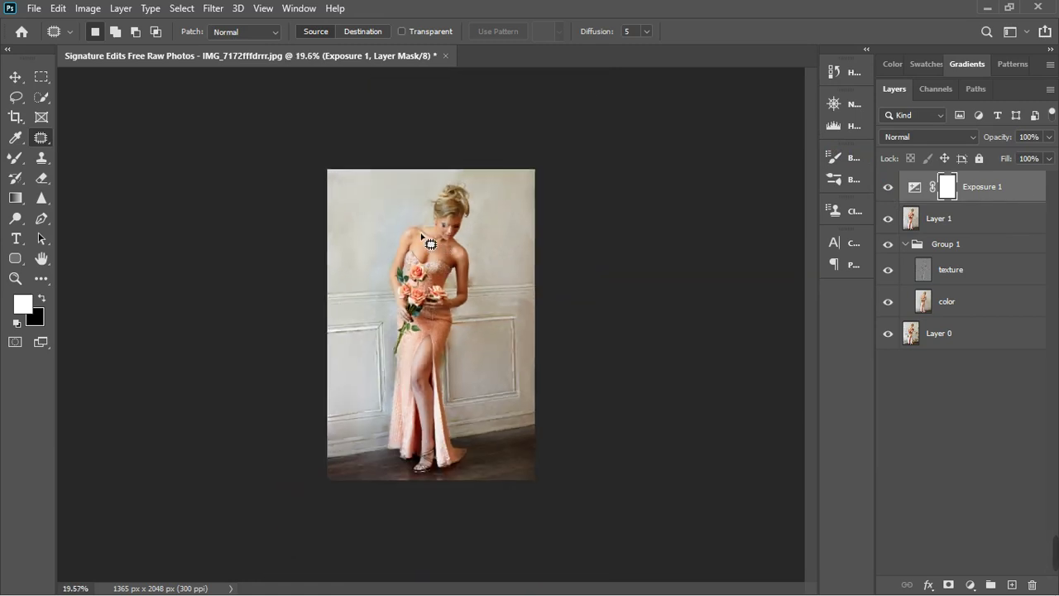
scroll(431, 241, "up", 2)
scroll(422, 236, "up", 3)
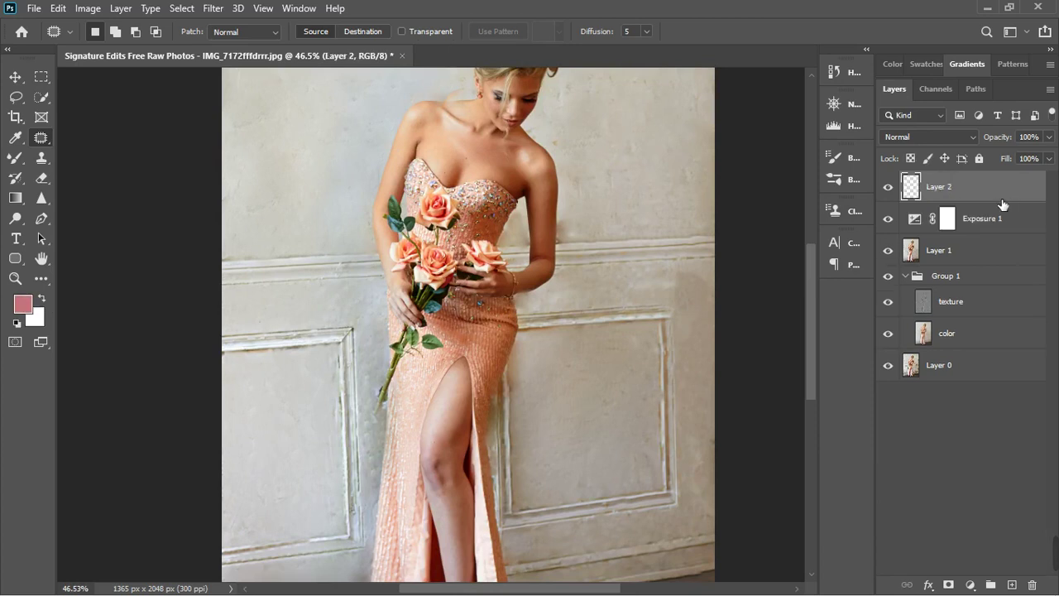
scroll(462, 554, "up", 4)
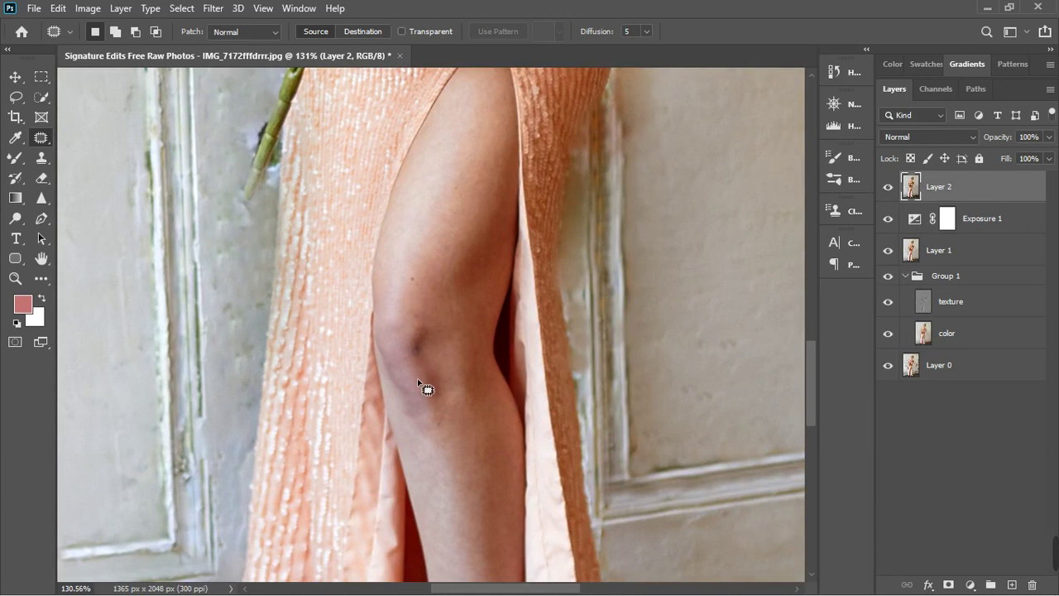
- Duplicate Layer 2 twice, and name the lower copy color and the upper copy texture
scroll(411, 386, "down", 4)
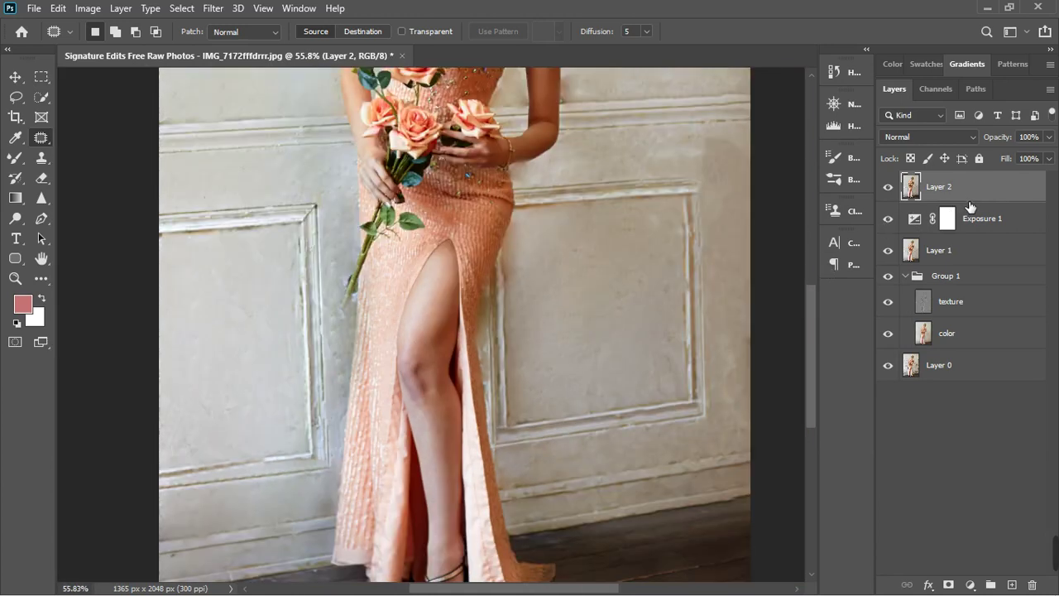
key("ctrl+0")
key("ctrl+j")
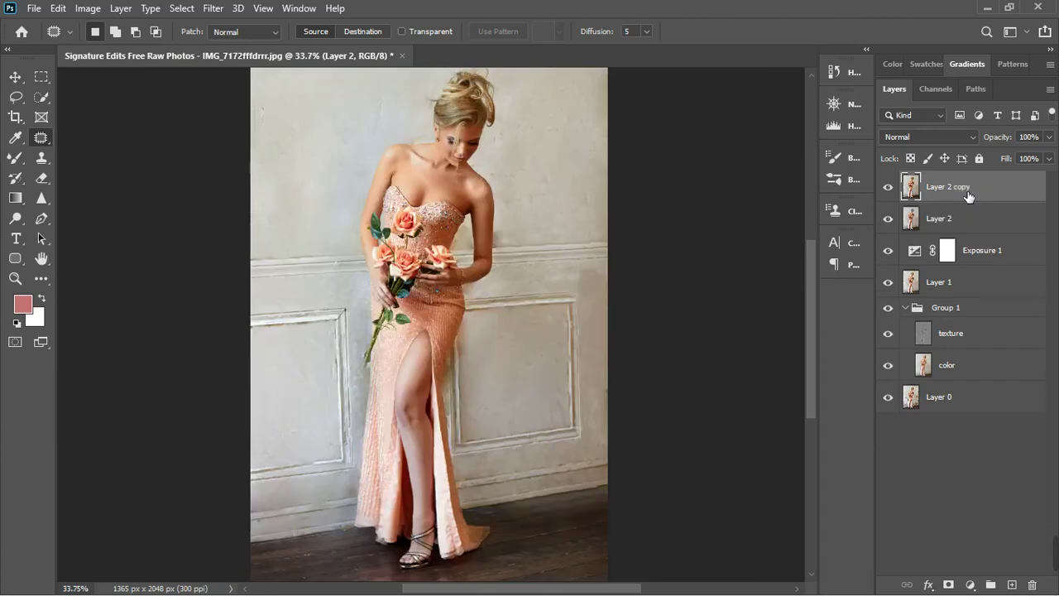
key("ctrl+j")
left_click(951, 229)
double_click(951, 229)
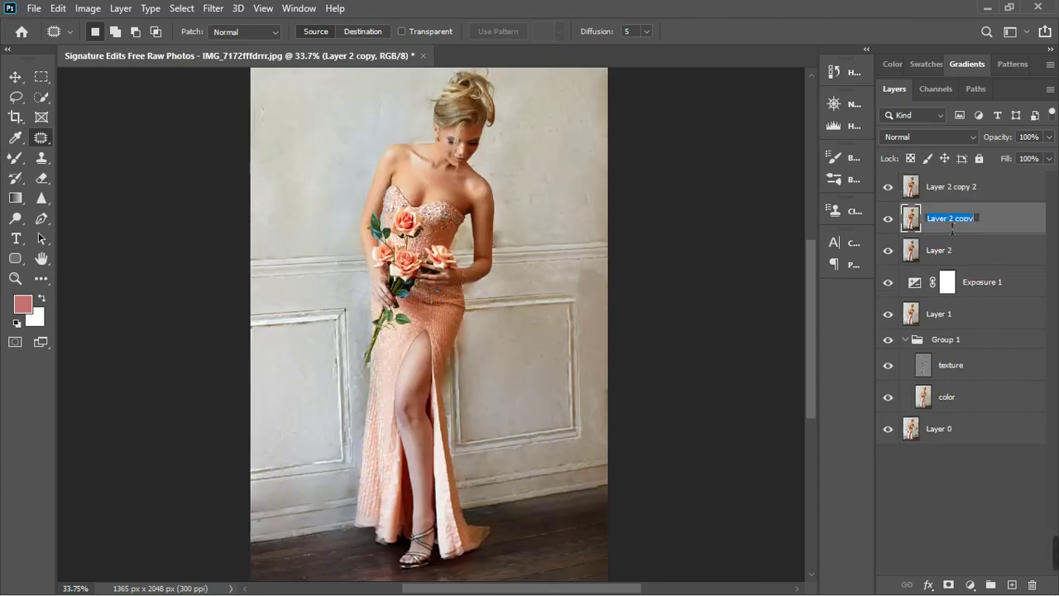
type("color")
key("Return")
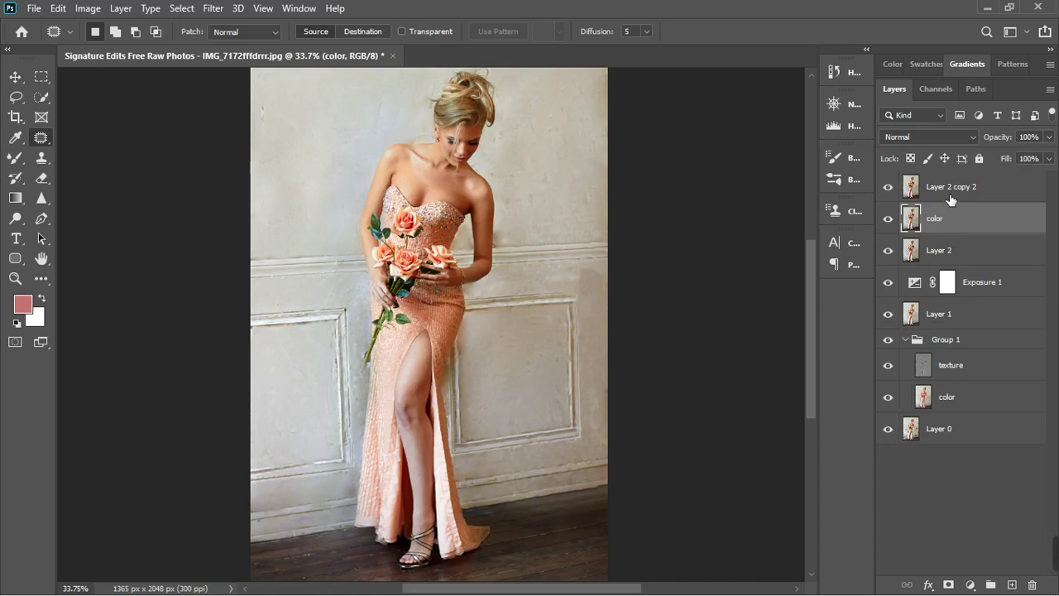
double_click(951, 187)
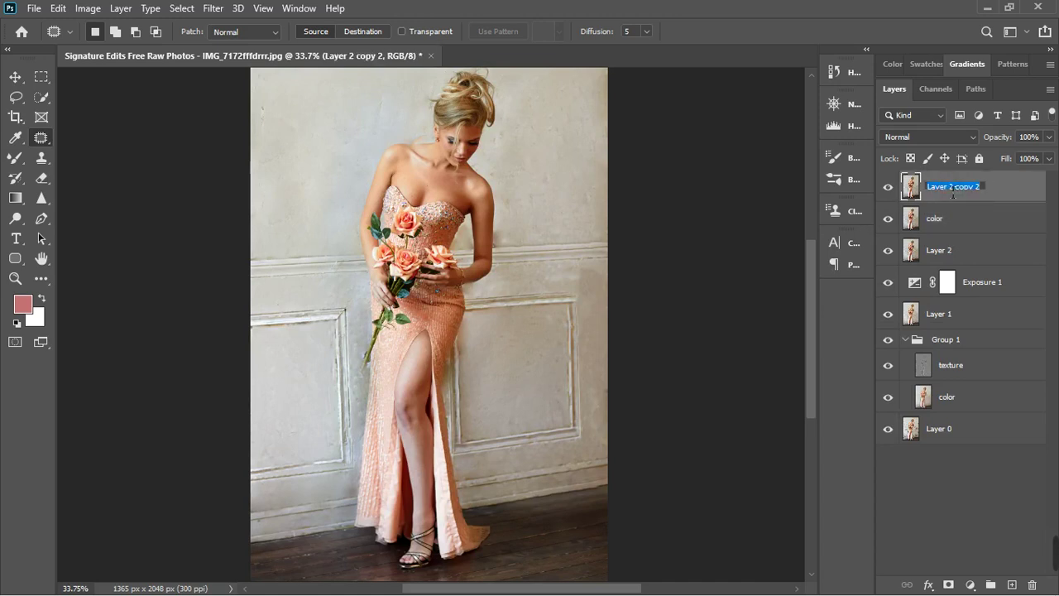
type("texture")
key("Return")
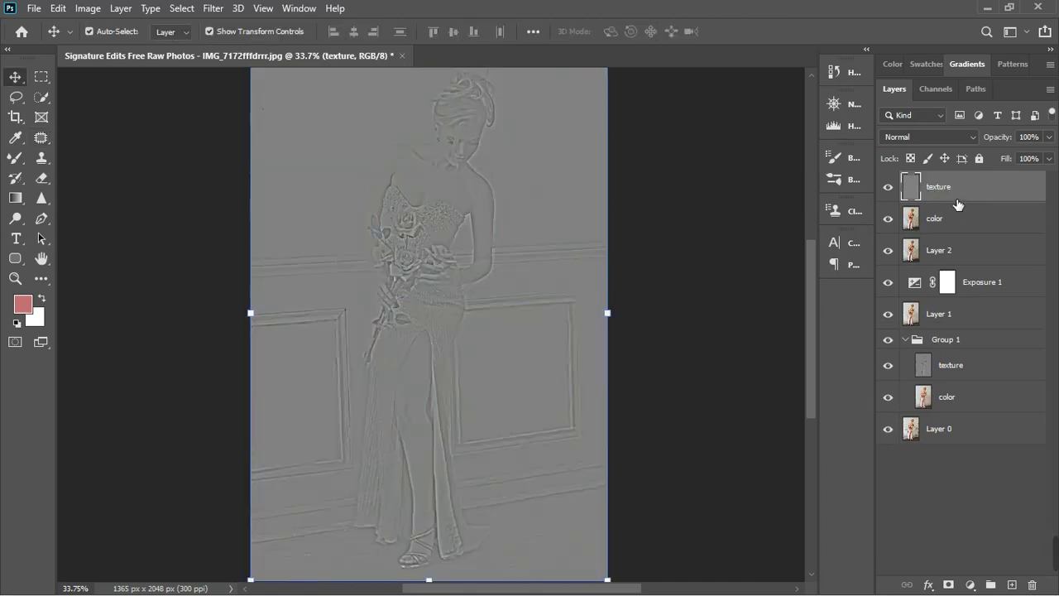
- Group the new texture and color layers, and set the texture layer's blend mode to Linear Light
left_click(960, 224, "shift")
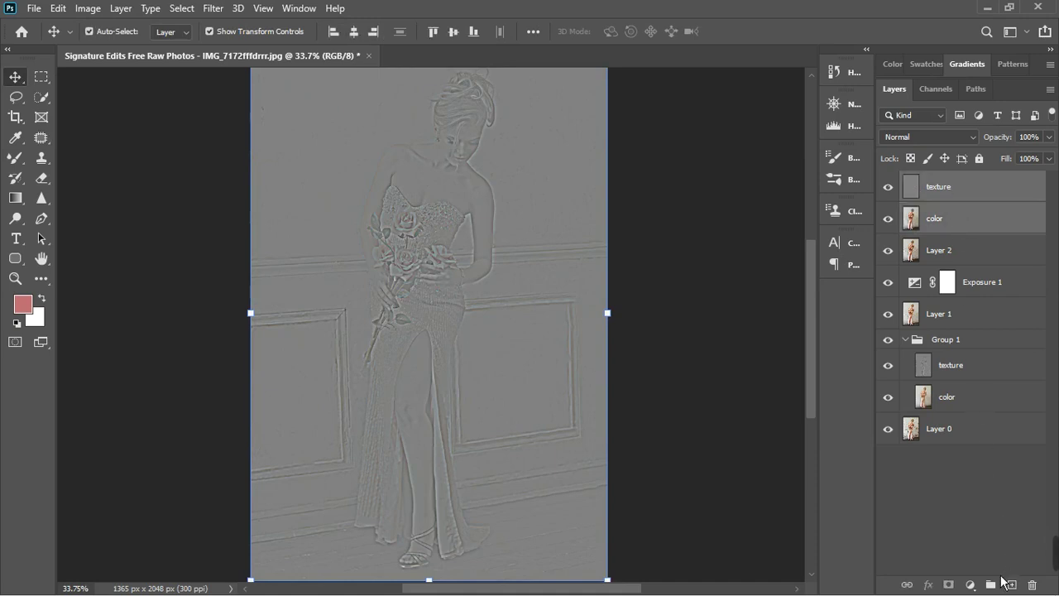
left_click(991, 585)
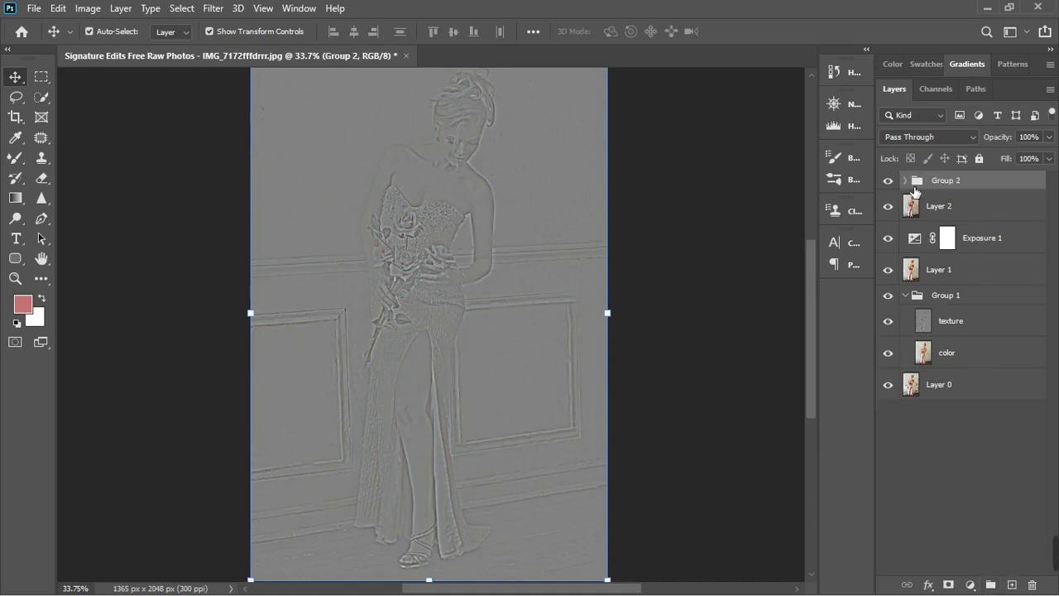
left_click(908, 181)
left_click(981, 241)
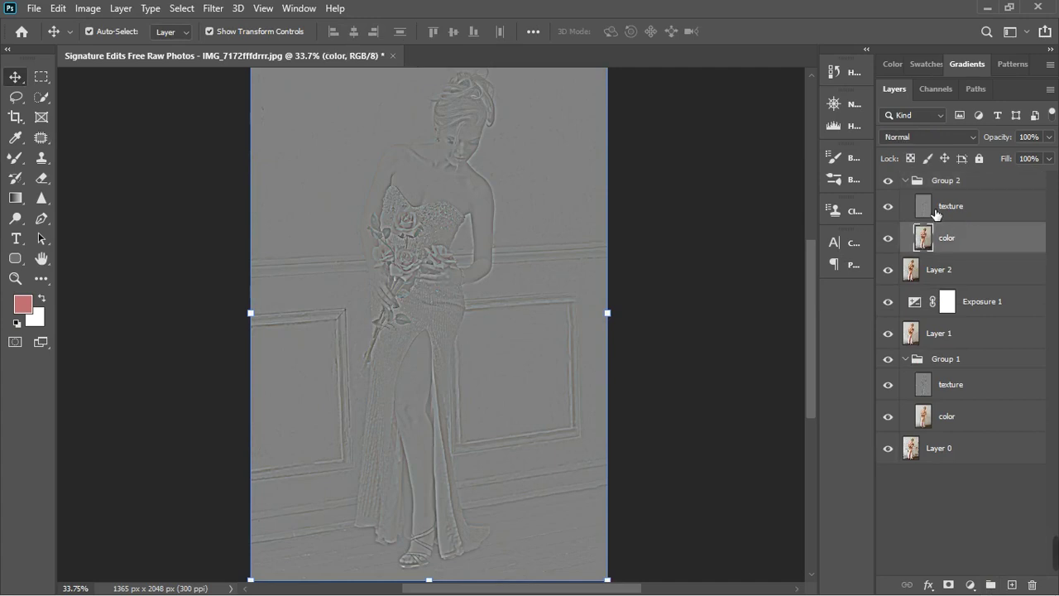
left_click(944, 207)
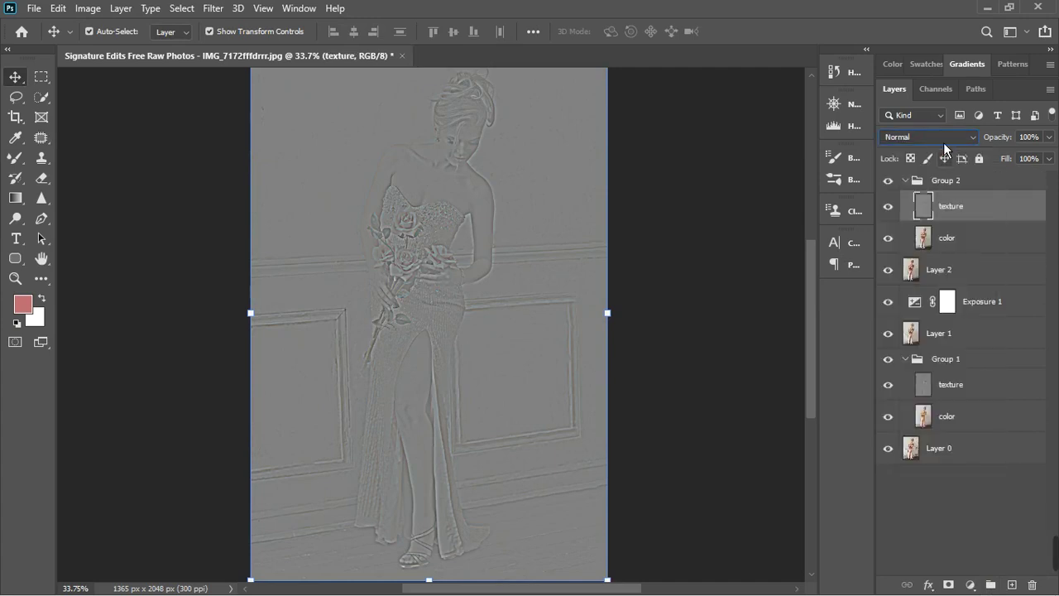
left_click(943, 139)
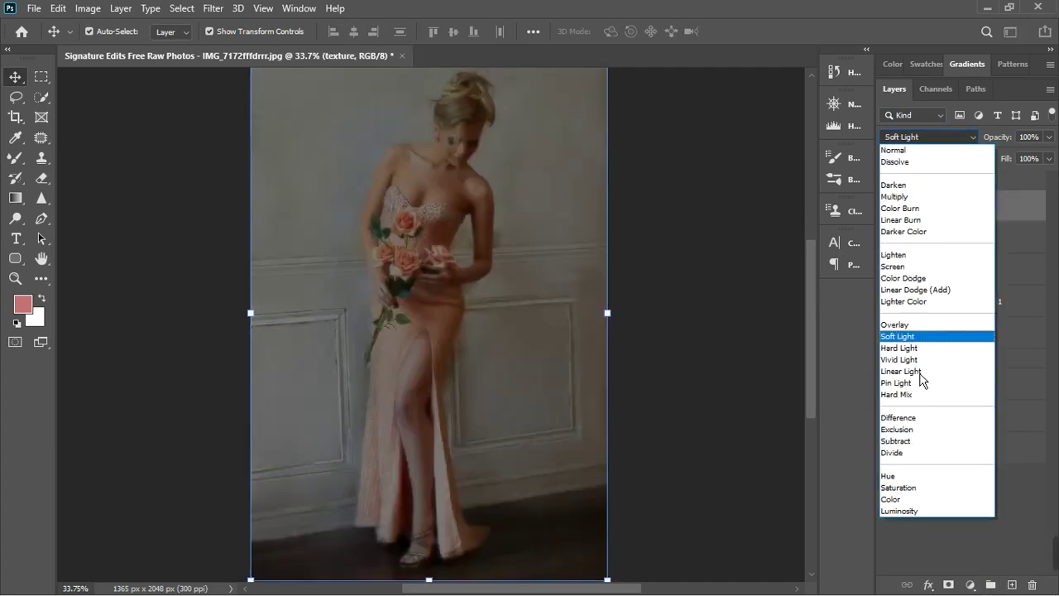
left_click(921, 372)
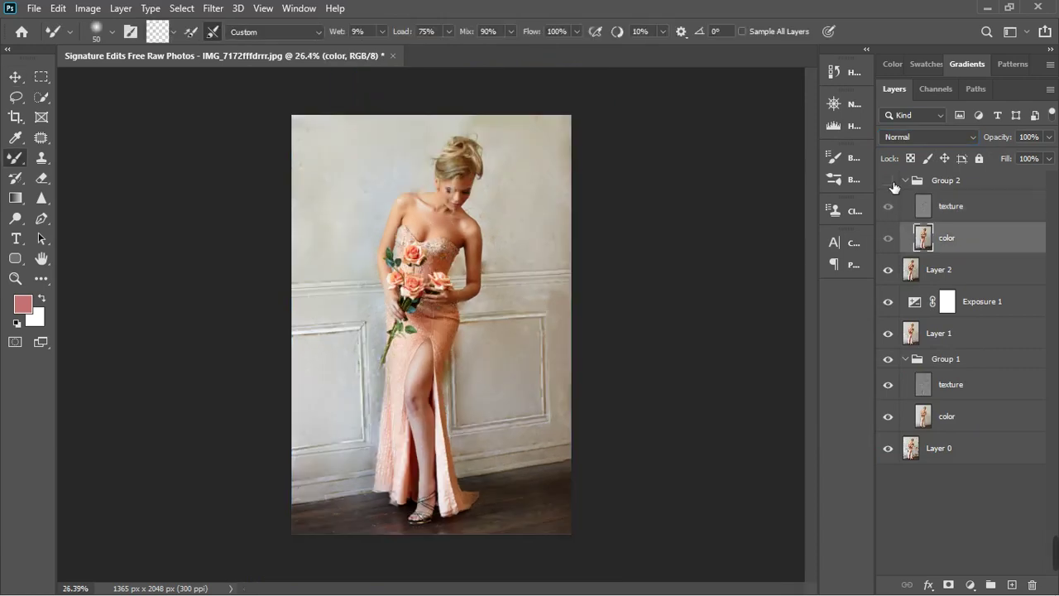
- Toggle Group 2's visibility and examine the woman's skin and leg in the photo with the group hidden
left_click(891, 181)
left_click(891, 181)
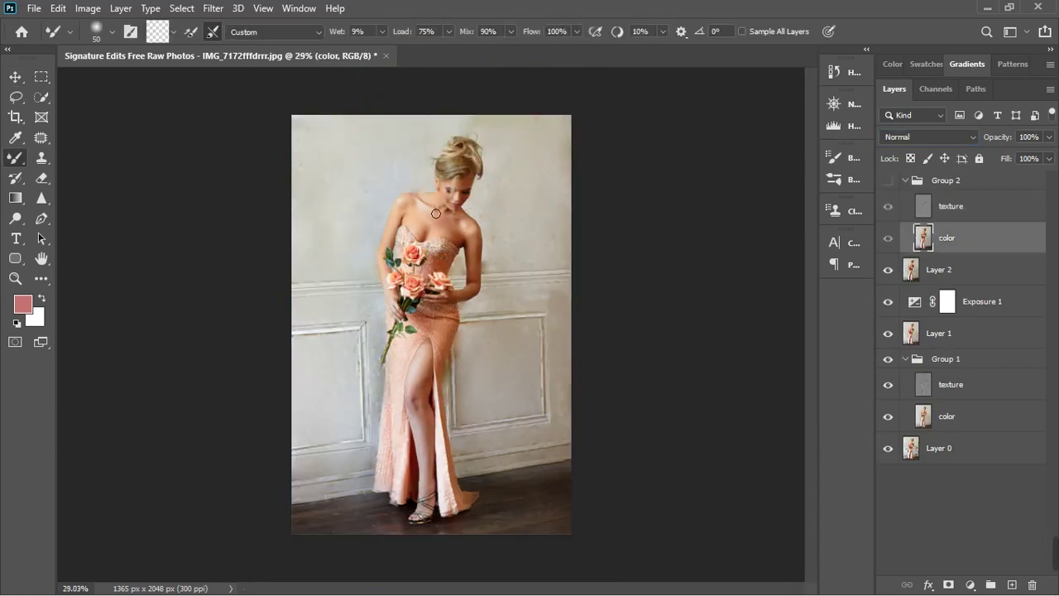
scroll(419, 237, "up", 3)
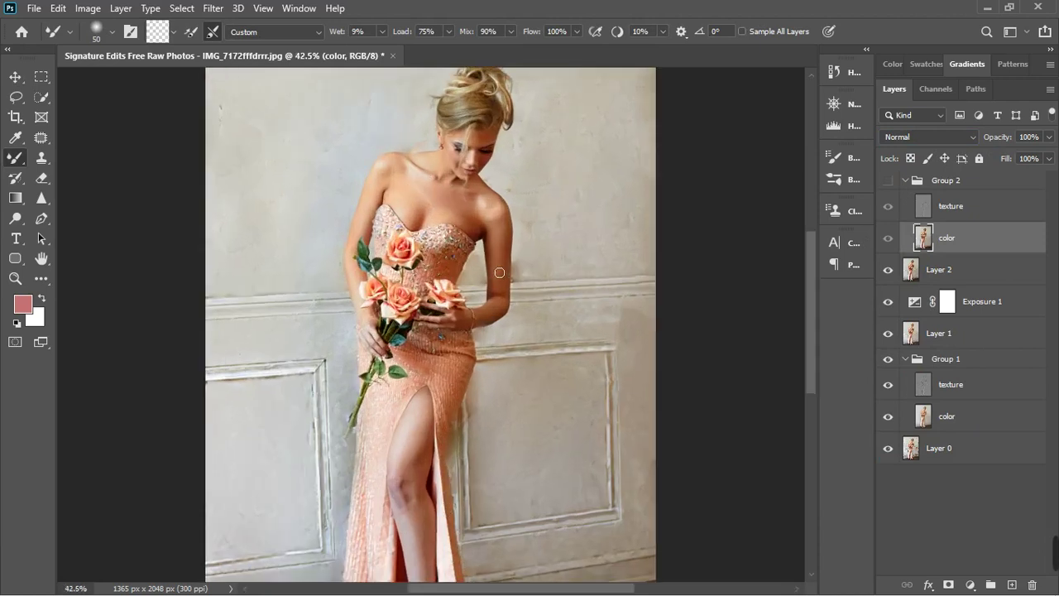
scroll(447, 510, "down", 2)
scroll(433, 499, "up", 2)
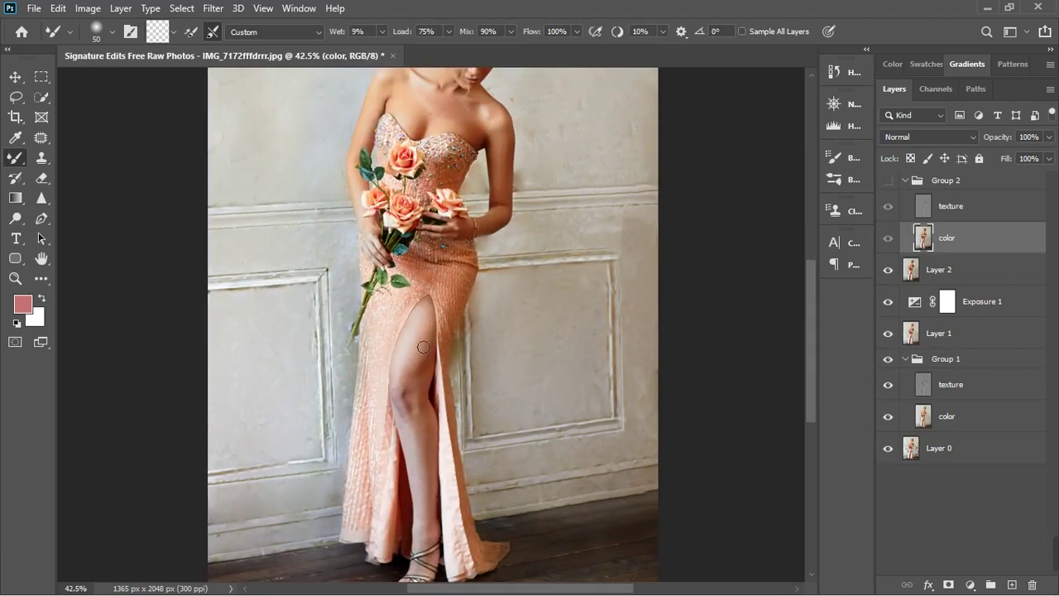
scroll(406, 416, "down", 2)
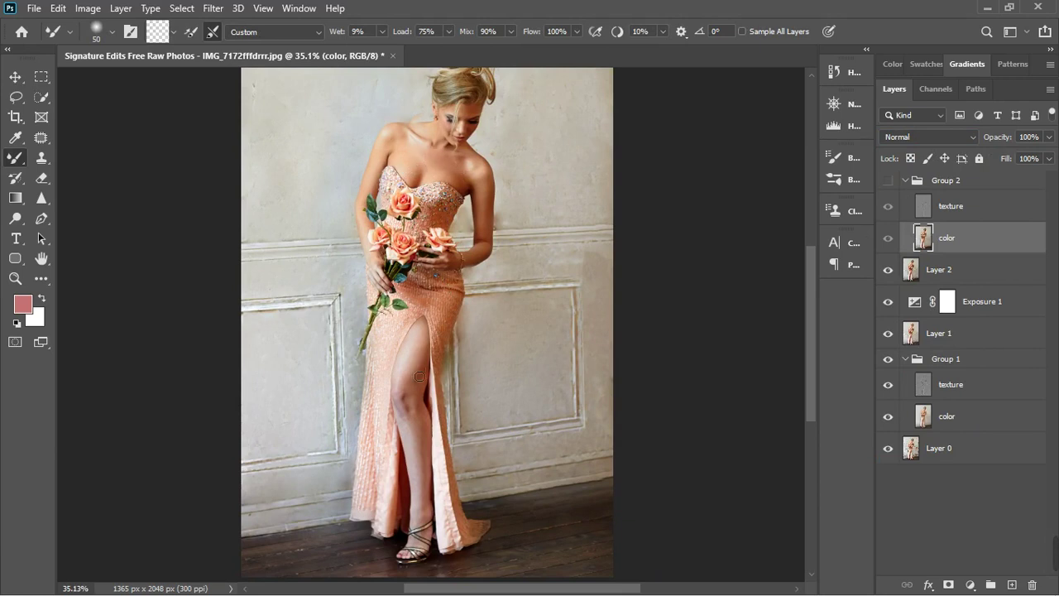
- Delete Group 2 together with its texture and color layers
left_click(981, 186)
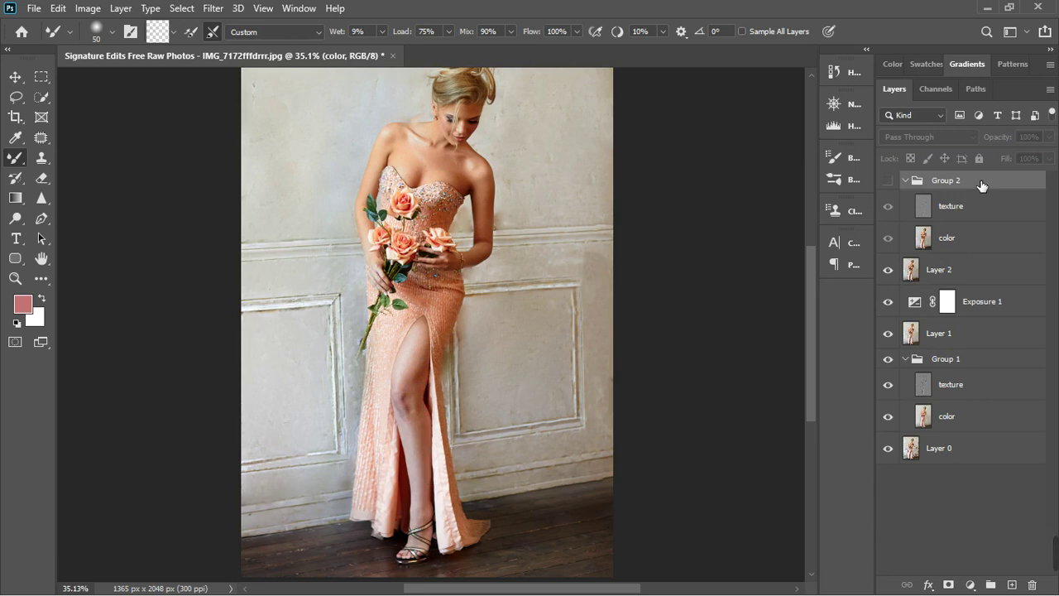
double_click(983, 186)
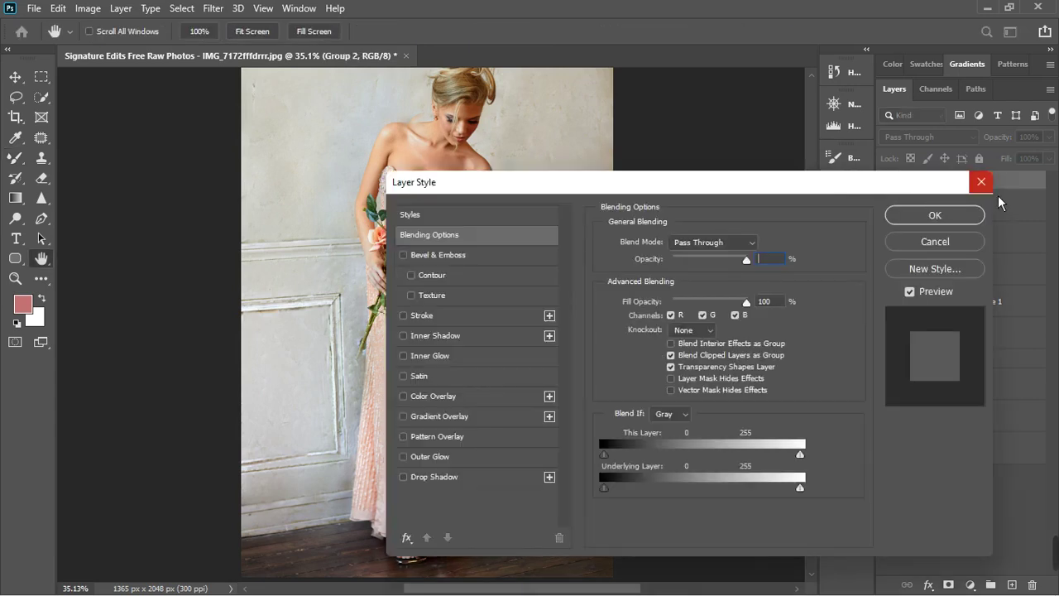
left_click(981, 182)
key("Return")
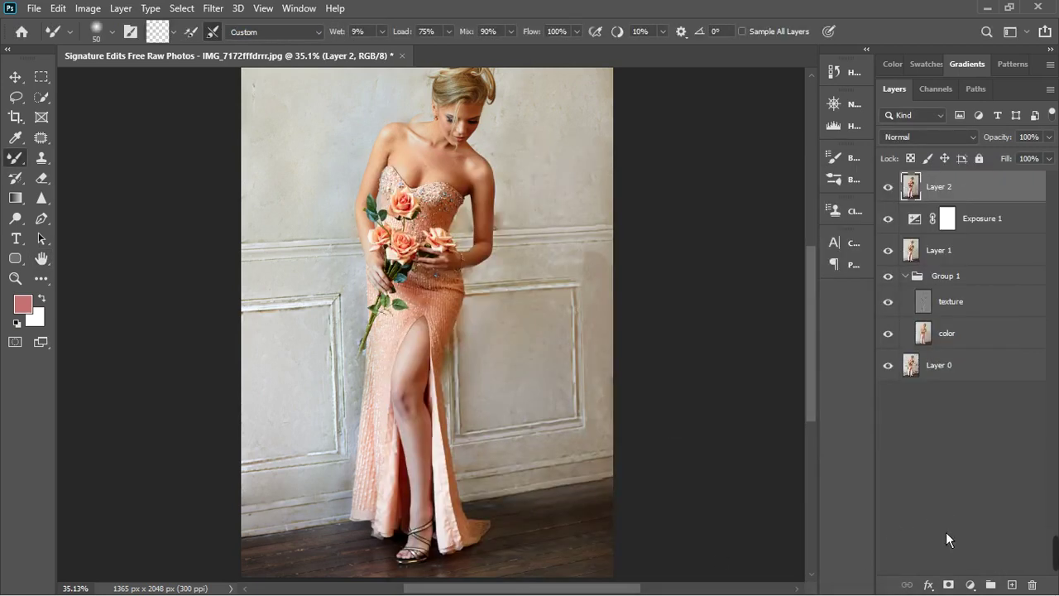
- Add a Hue/Saturation adjustment layer above Layer 2 and target the Reds by sampling the skin on the woman's thigh
left_click(970, 585)
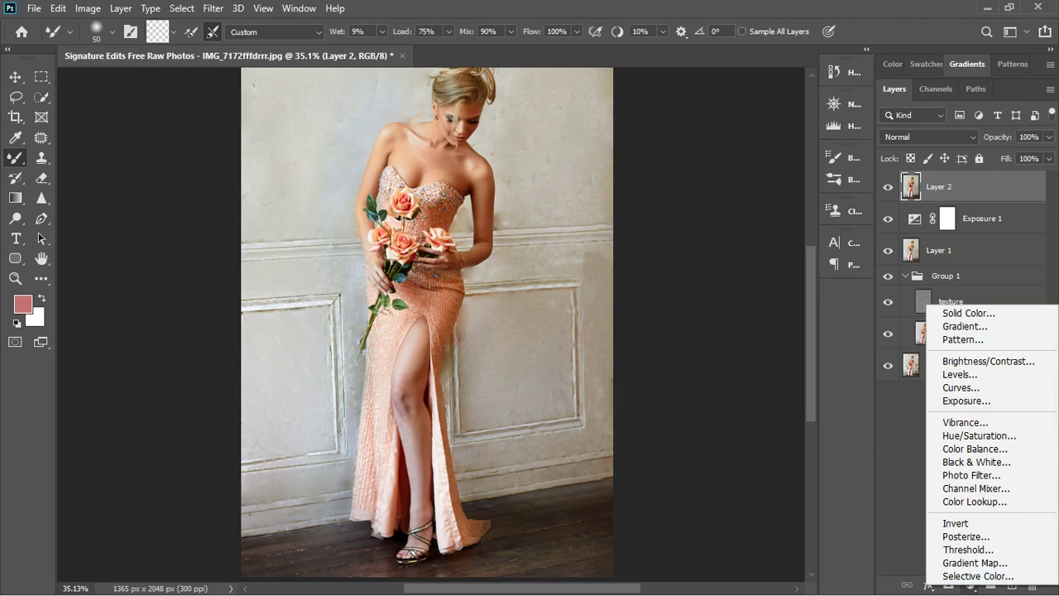
left_click(975, 448)
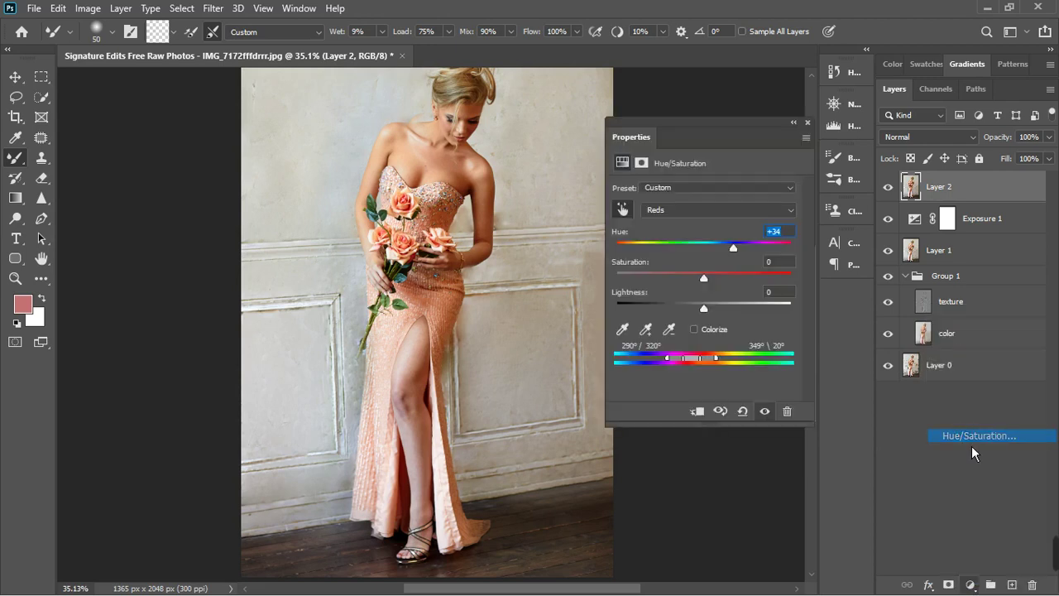
left_click(627, 217)
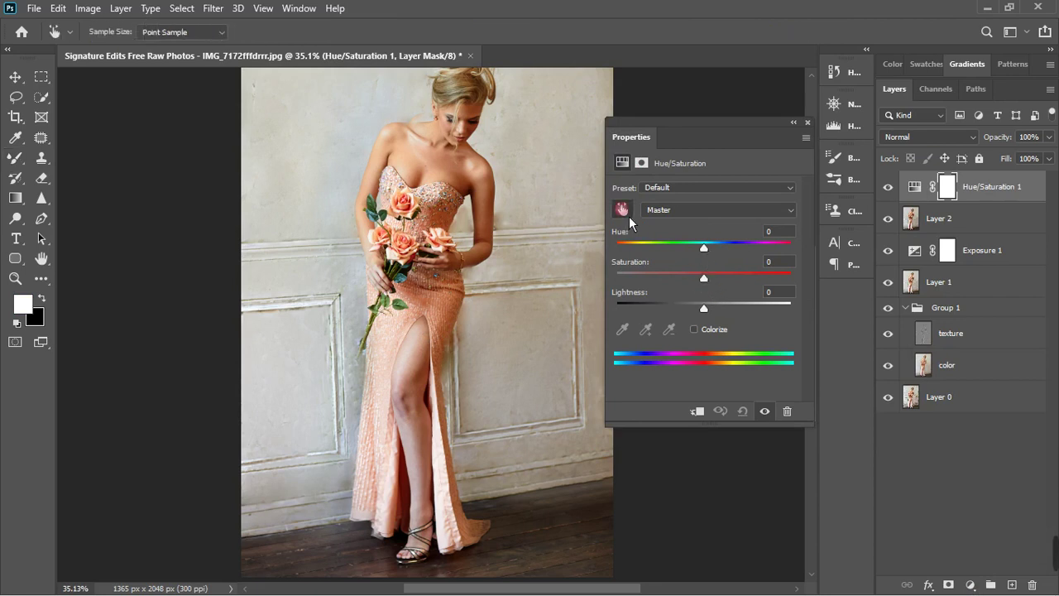
left_click(412, 365)
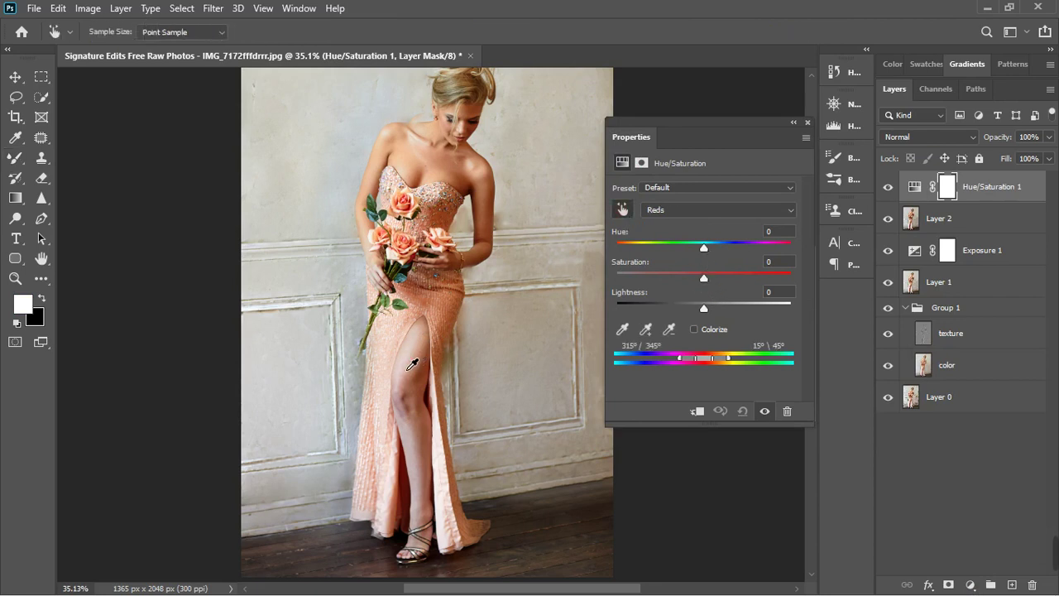
- Set the Reds hue to +88 and shift the affected color range to 337°/8° and 27°/55° to isolate the leg's discoloration
left_click_drag(710, 253, 767, 258)
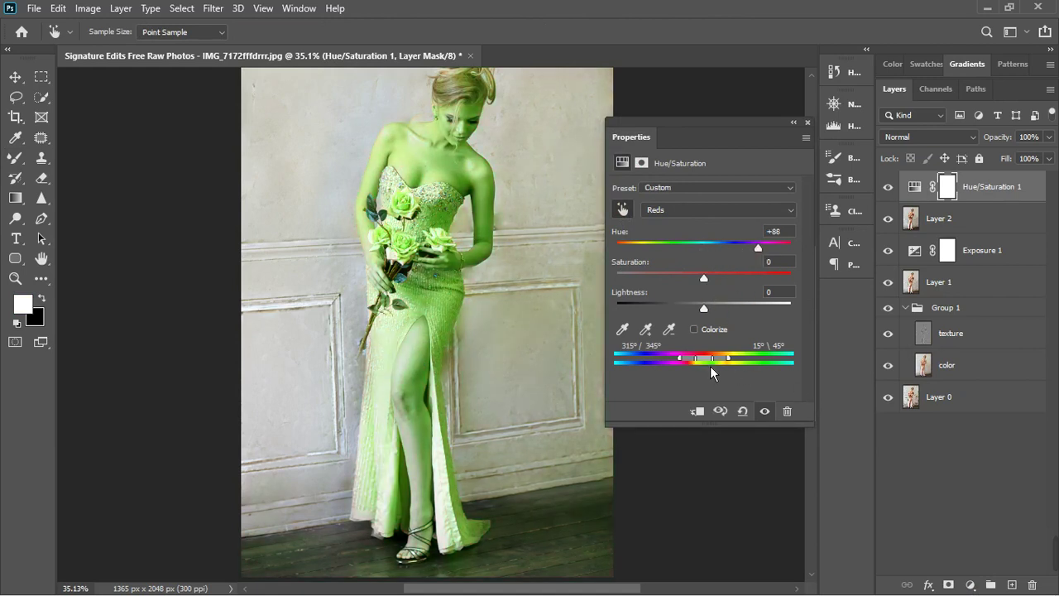
mouse_move(710, 366)
left_mouse_down()
mouse_move(742, 363)
mouse_move(696, 365)
mouse_move(705, 363)
left_mouse_up()
scroll(406, 375, "up", 4)
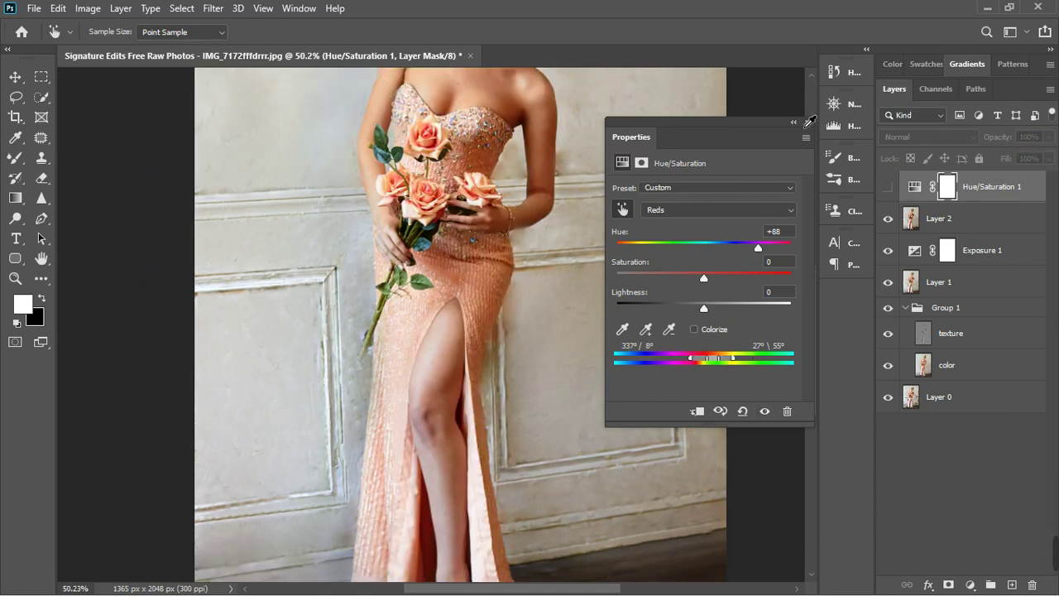
- Show the Hue/Saturation layer again and reset its adjustment to the default settings
left_click(807, 123)
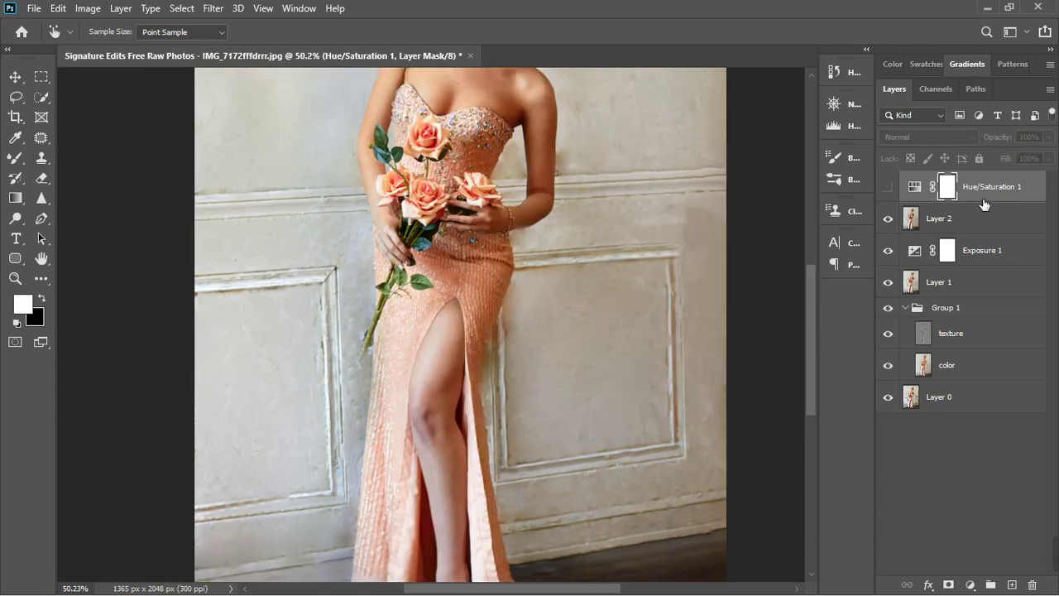
left_click(888, 187)
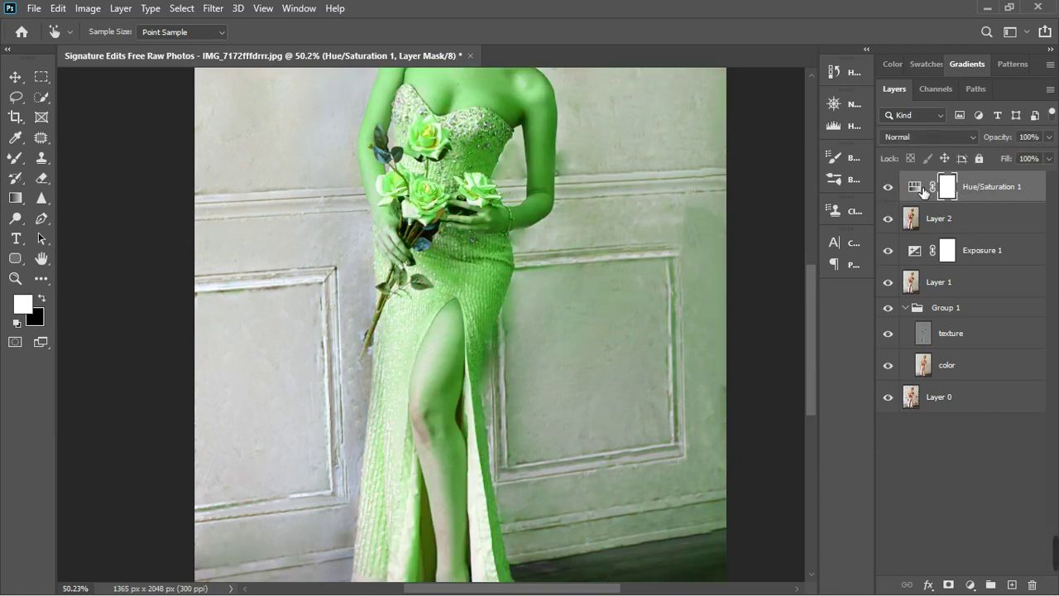
key("b")
double_click(915, 187)
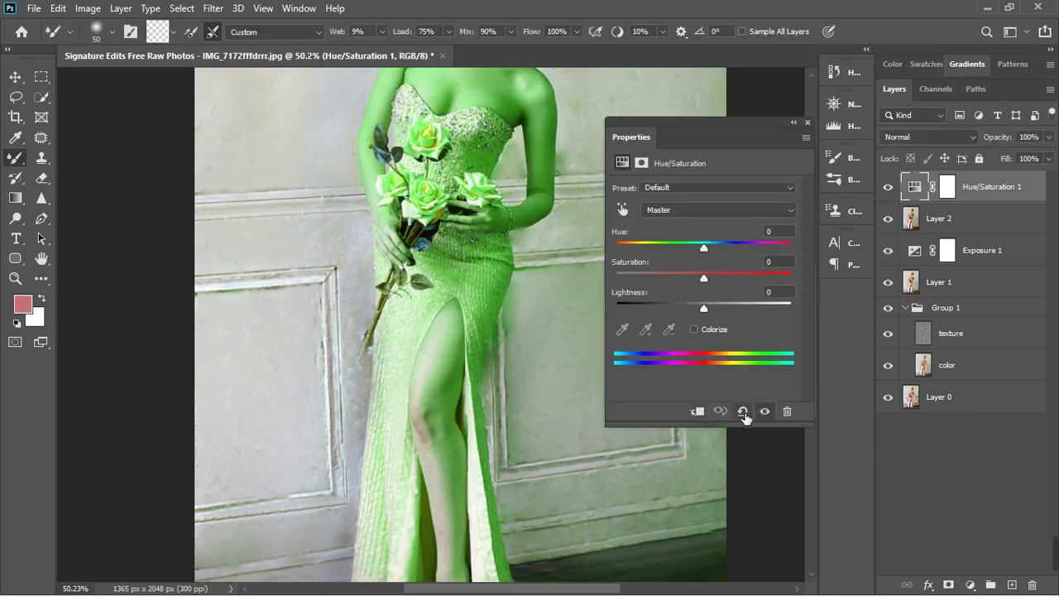
left_click(744, 411)
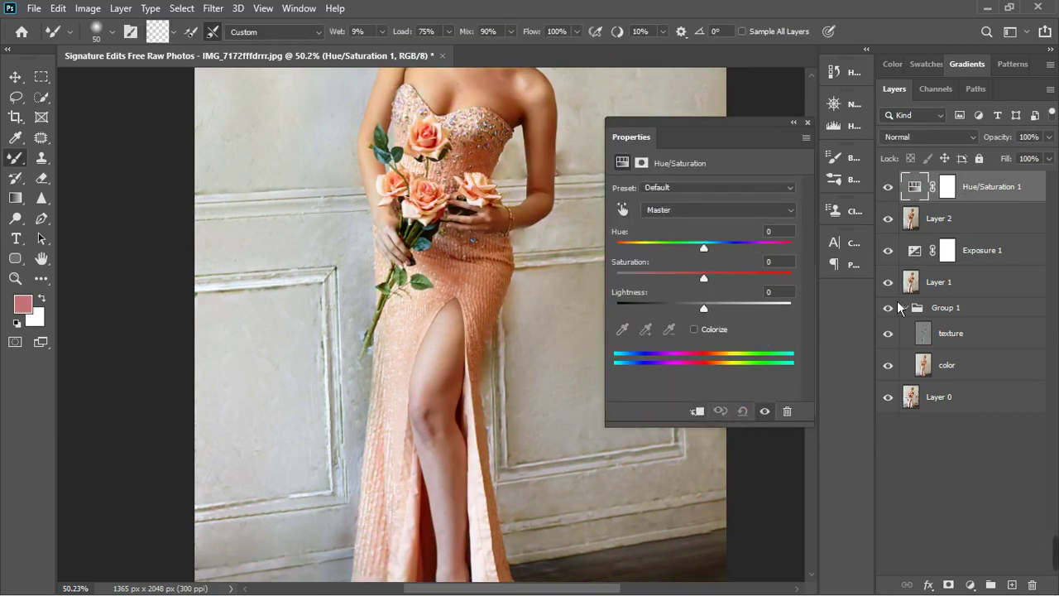
- Select the regular Brush tool, set the Hue/Saturation layer's master hue to +117, and invert its layer mask to black
right_click(17, 159)
left_click(78, 152)
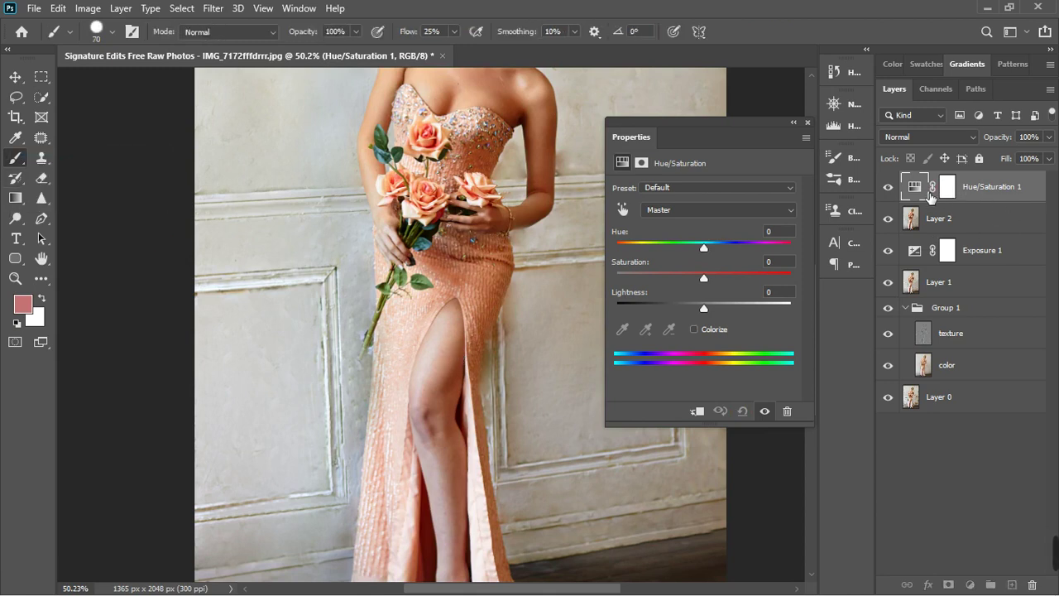
left_click(947, 189)
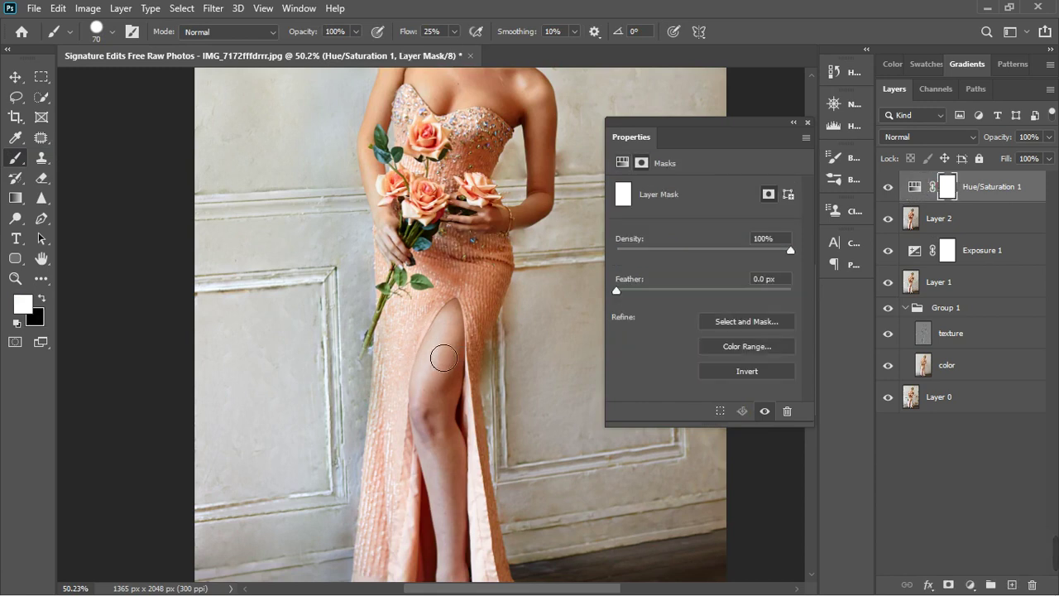
left_click(920, 190)
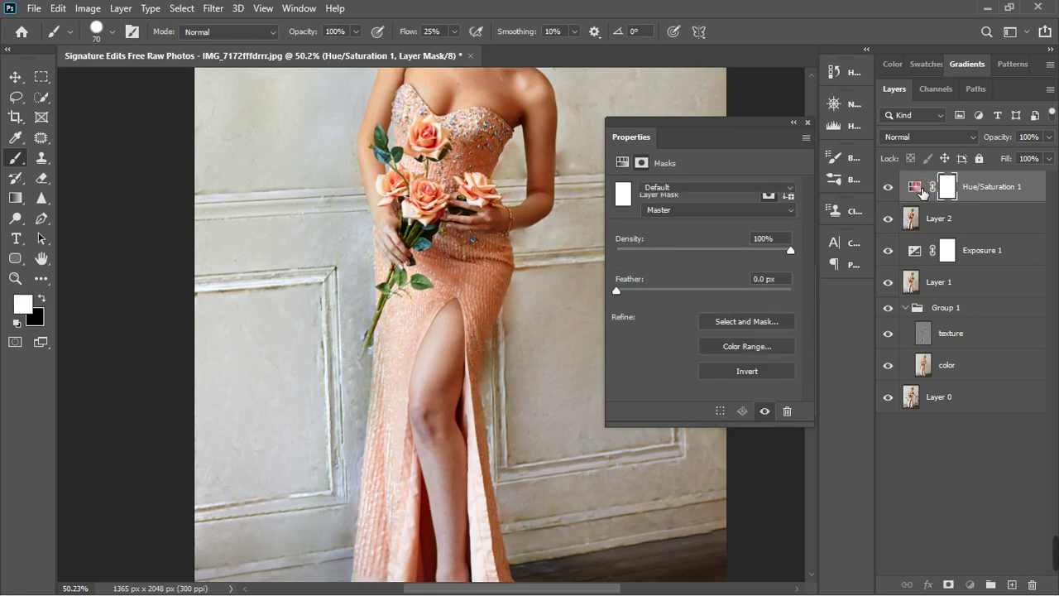
left_click_drag(703, 248, 776, 261)
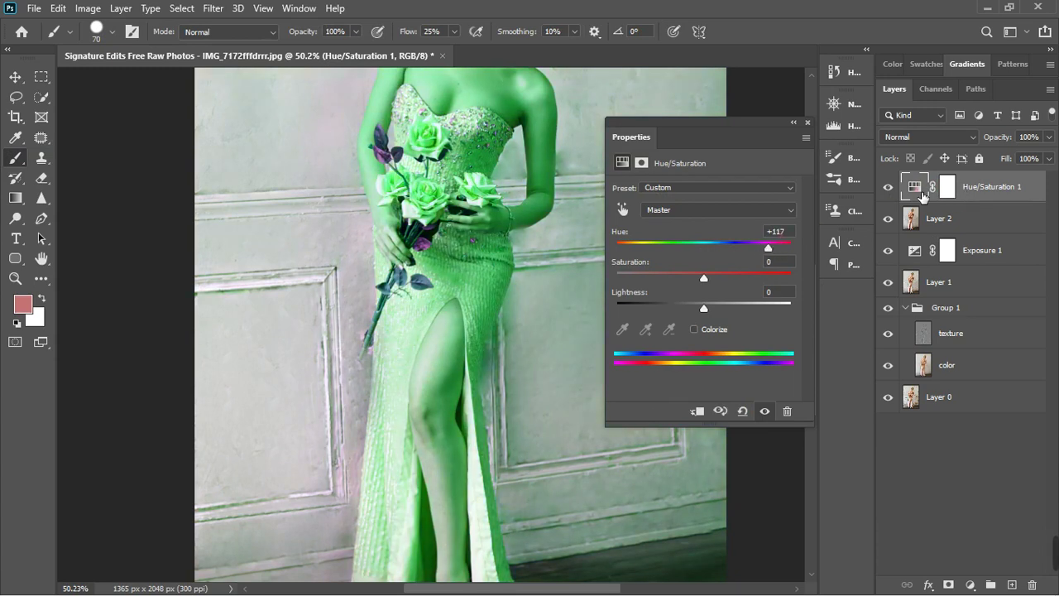
left_click(950, 195)
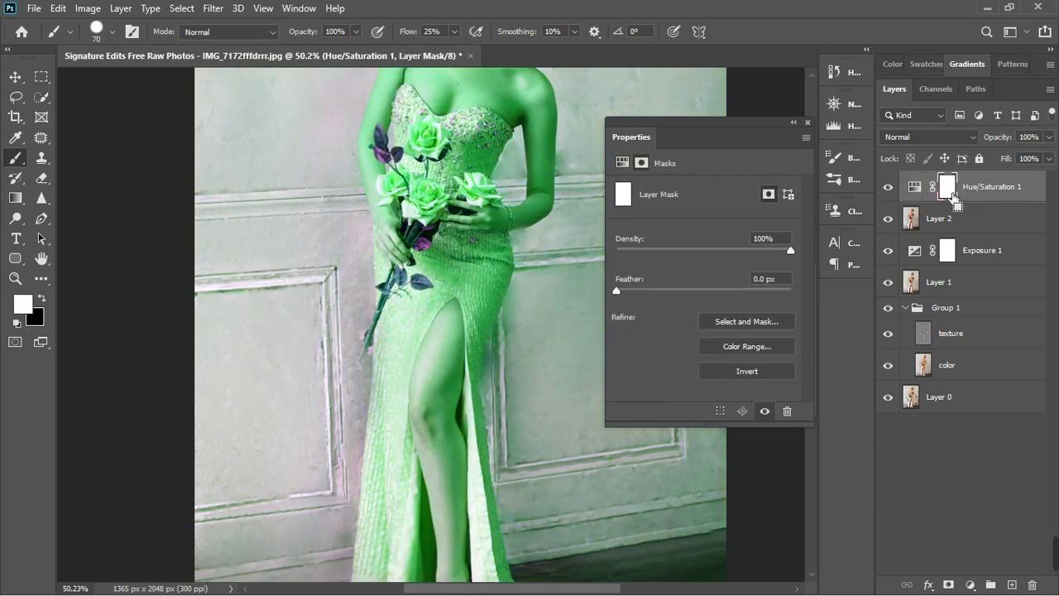
key("ctrl+i")
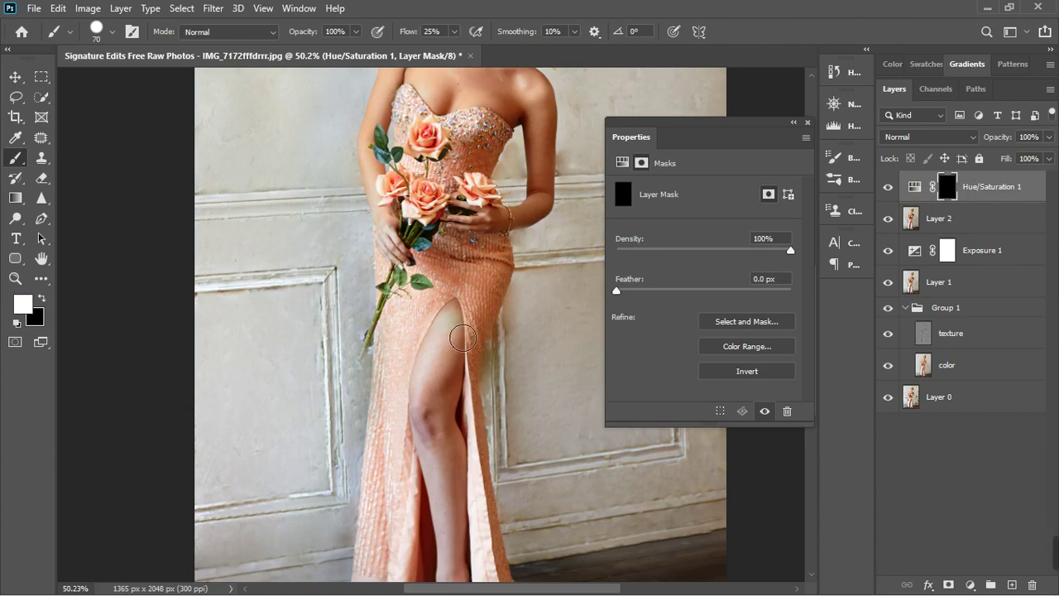
- Paint the leg white on the Hue/Saturation layer mask, and set the layer's master saturation to +15
mouse_move(462, 338)
left_mouse_down()
mouse_move(448, 417)
mouse_move(447, 400)
mouse_move(459, 367)
mouse_move(467, 536)
mouse_move(462, 439)
left_mouse_up()
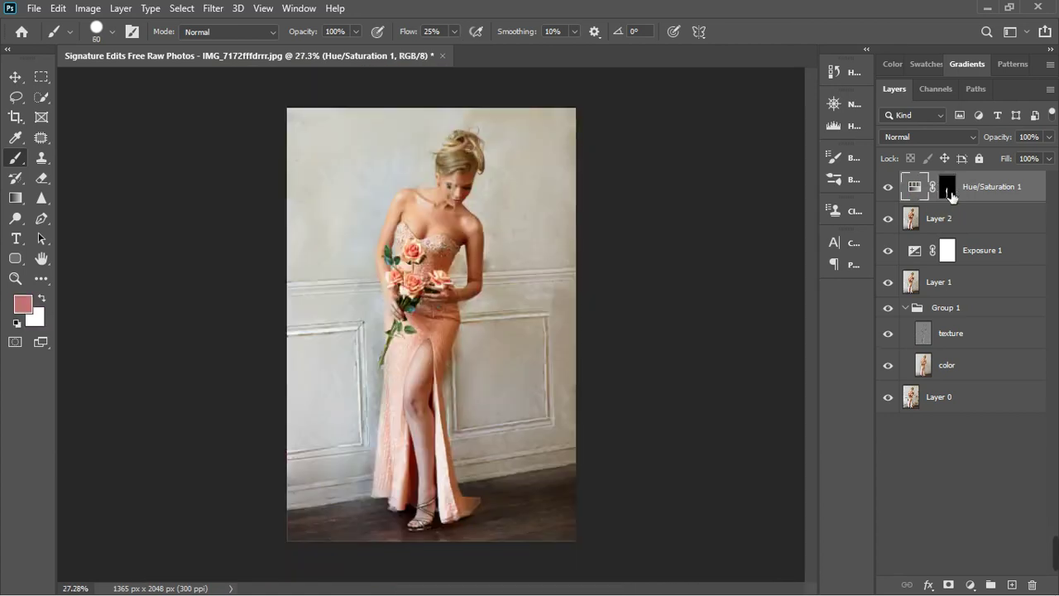
scroll(421, 418, "up", 1)
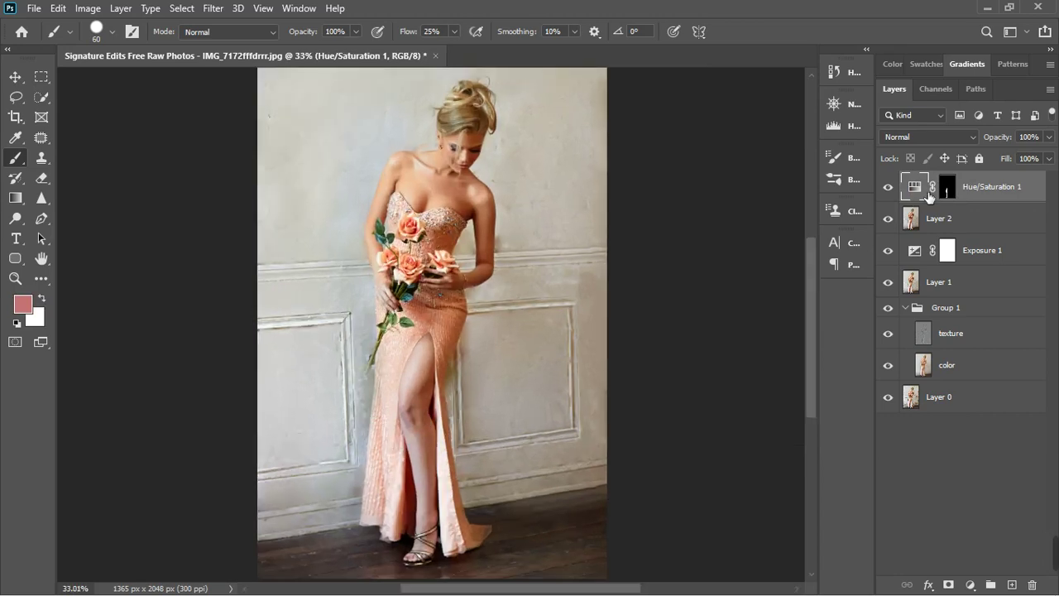
double_click(928, 194)
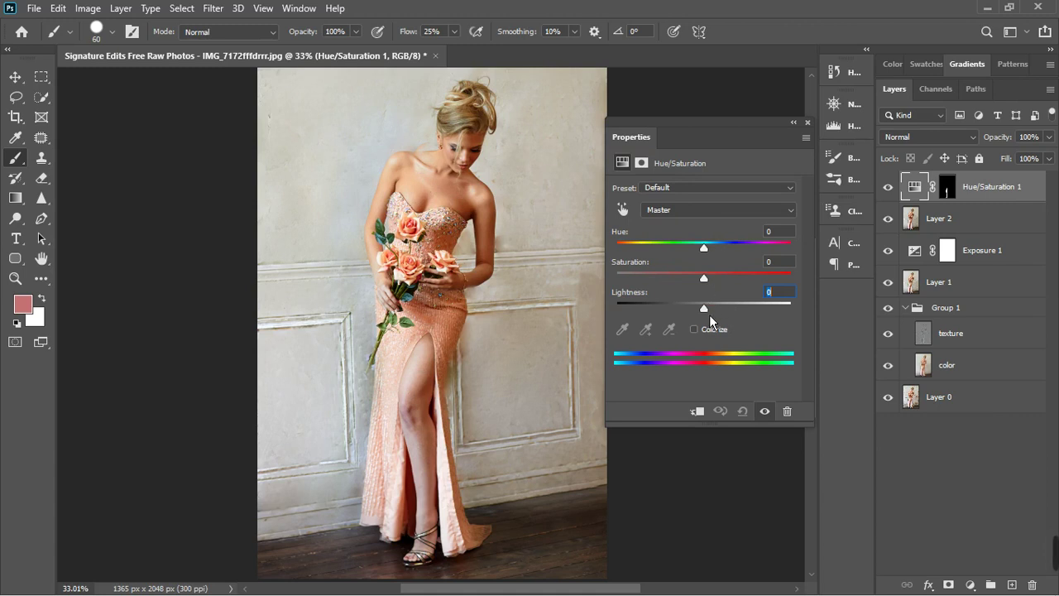
left_click_drag(713, 315, 711, 314)
left_click_drag(718, 286, 725, 289)
- Select the Move tool and toggle the Hue/Saturation layer off and on to compare the leg's skin color
left_click(28, 84)
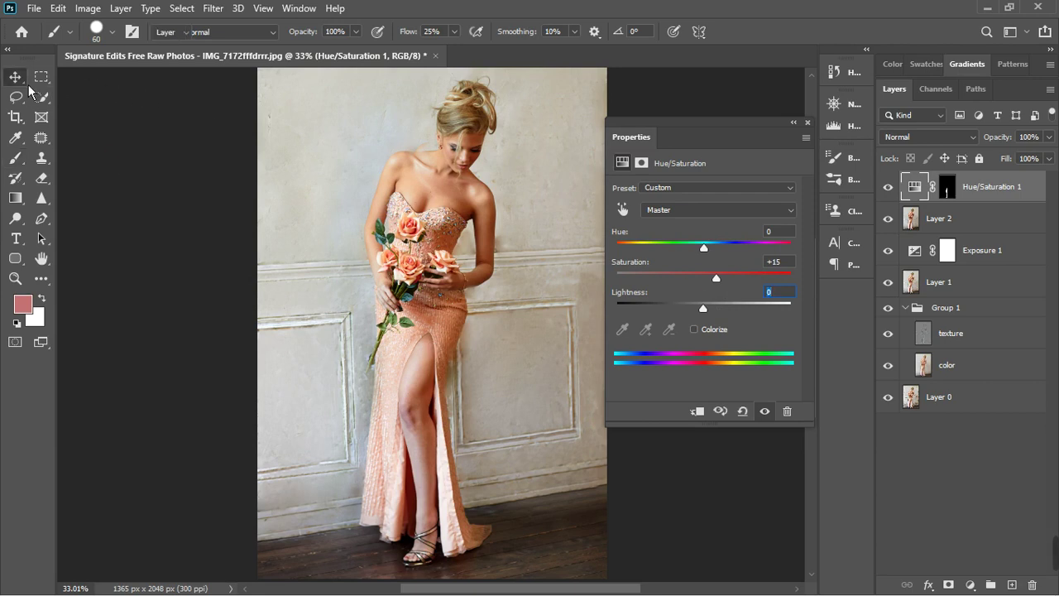
key("ctrl+minus")
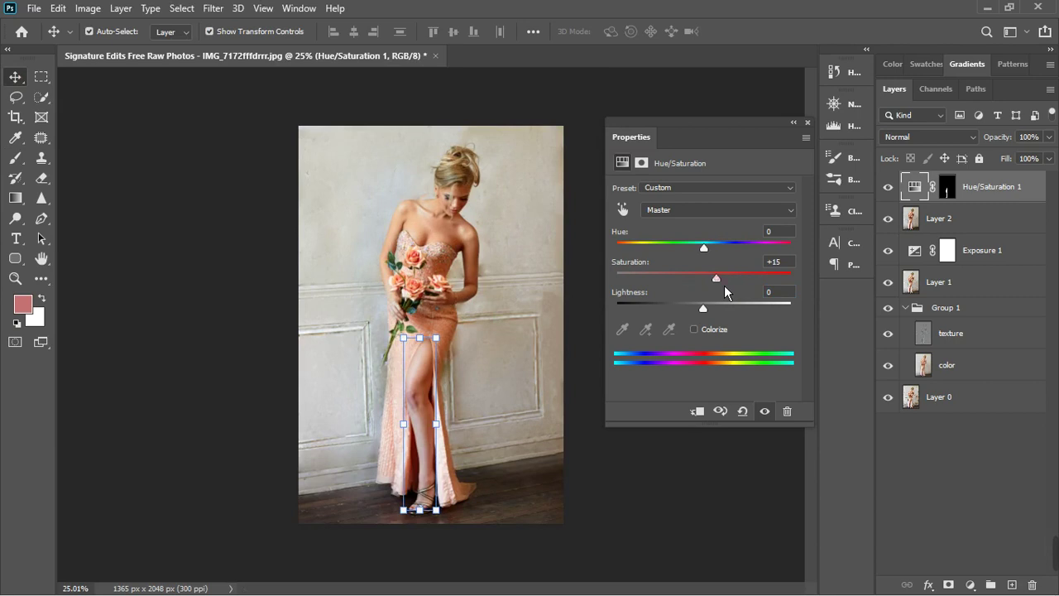
left_click(768, 414)
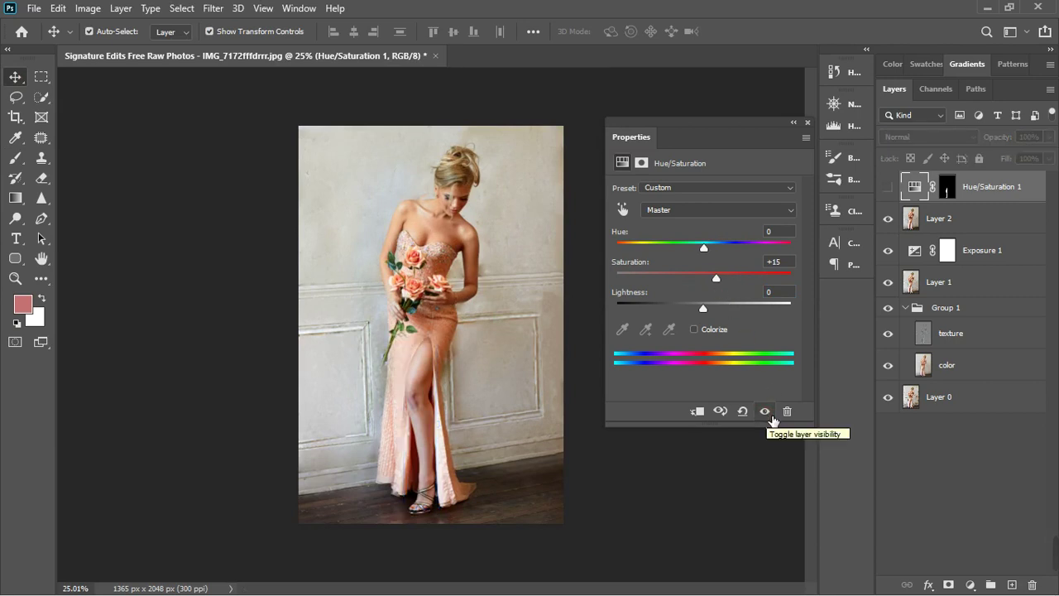
left_click(768, 414)
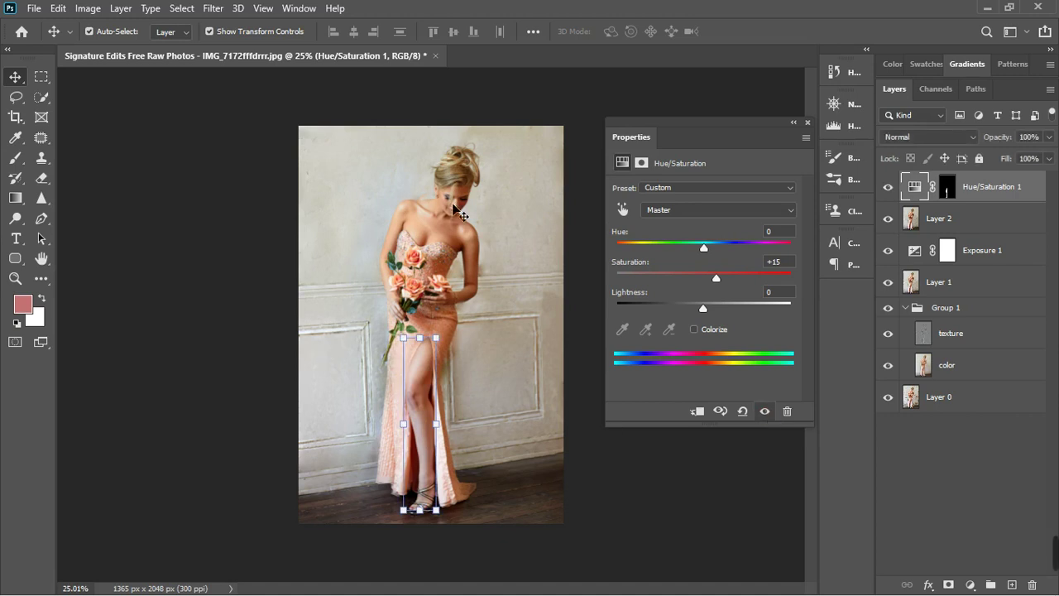
- Set the Hue/Saturation layer's master lightness to -3 and its hue to -3
key("ctrl+plus")
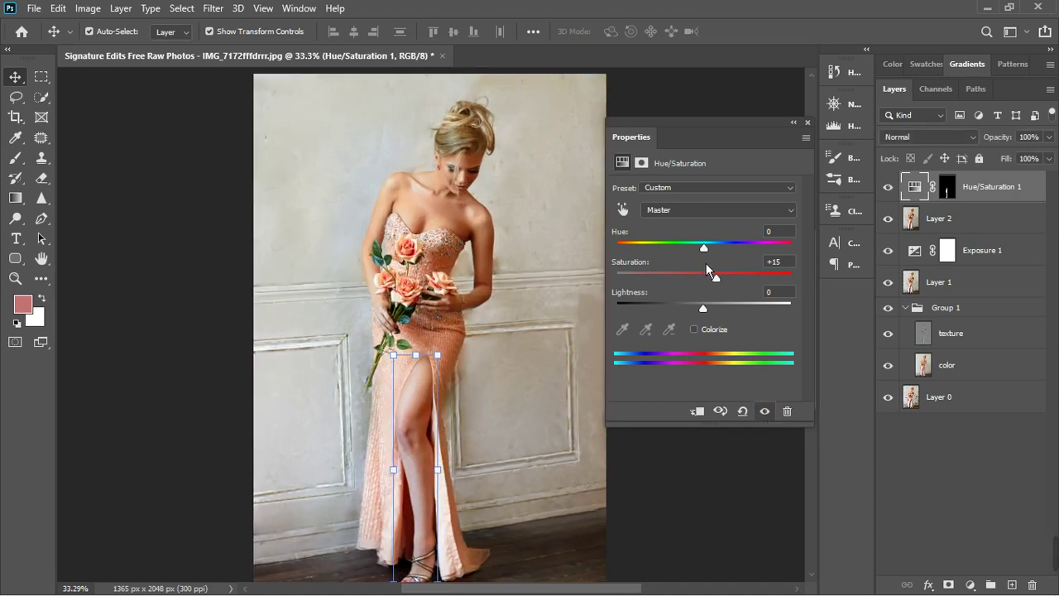
left_click_drag(709, 315, 708, 314)
key("ctrl+minus")
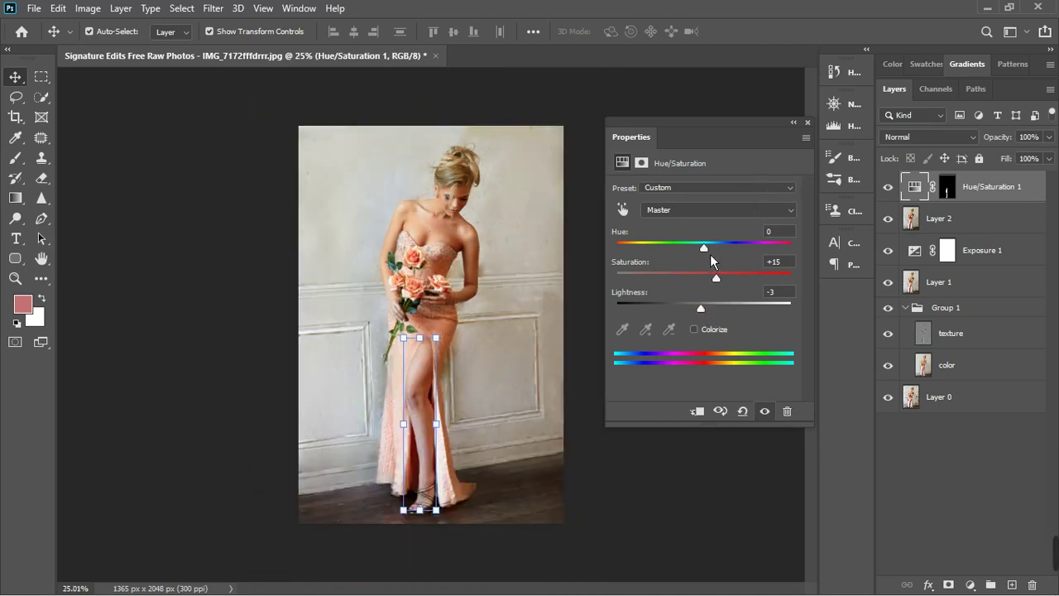
left_click_drag(711, 255, 712, 255)
left_click(808, 122)
- Select Layer 2 and check the photo with the Hue/Saturation layer hidden and shown
key("ctrl+plus")
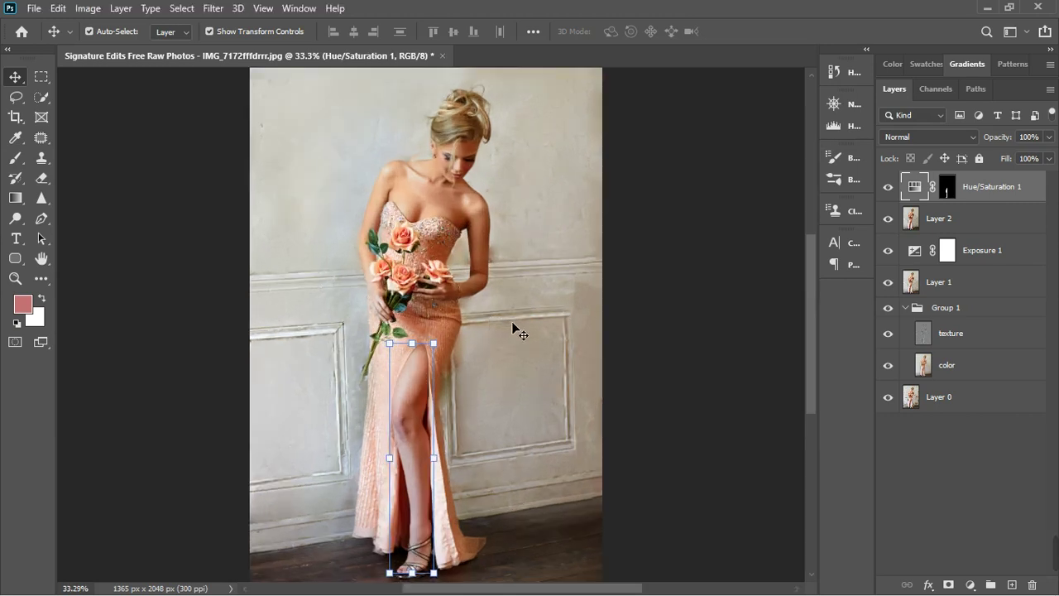
left_click(513, 329)
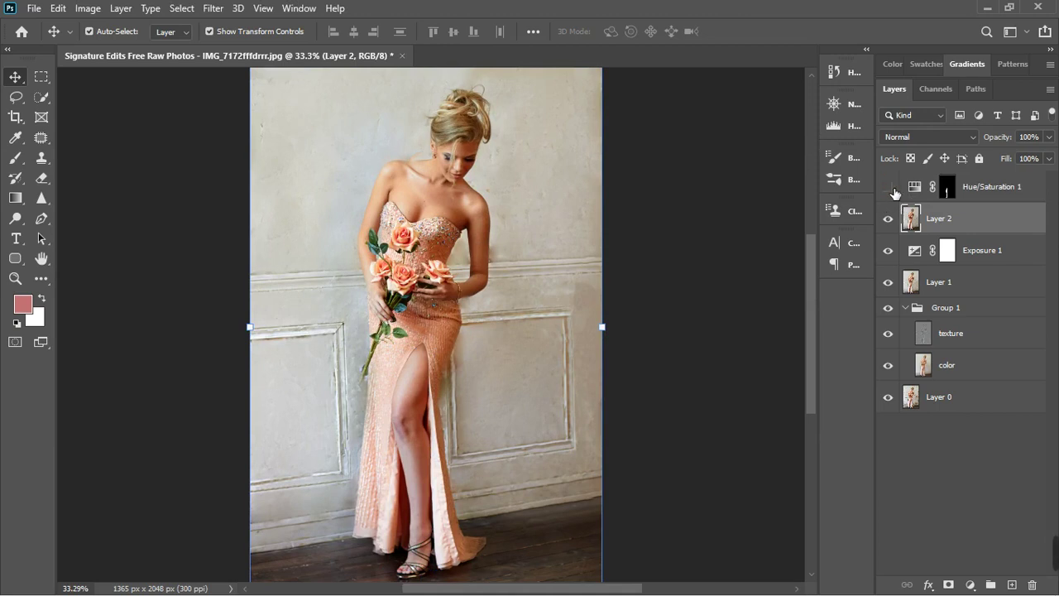
left_click(888, 188)
- Reopen the Hue/Saturation adjustment and set its saturation to +9 and its lightness to 0
left_click(919, 191)
double_click(919, 191)
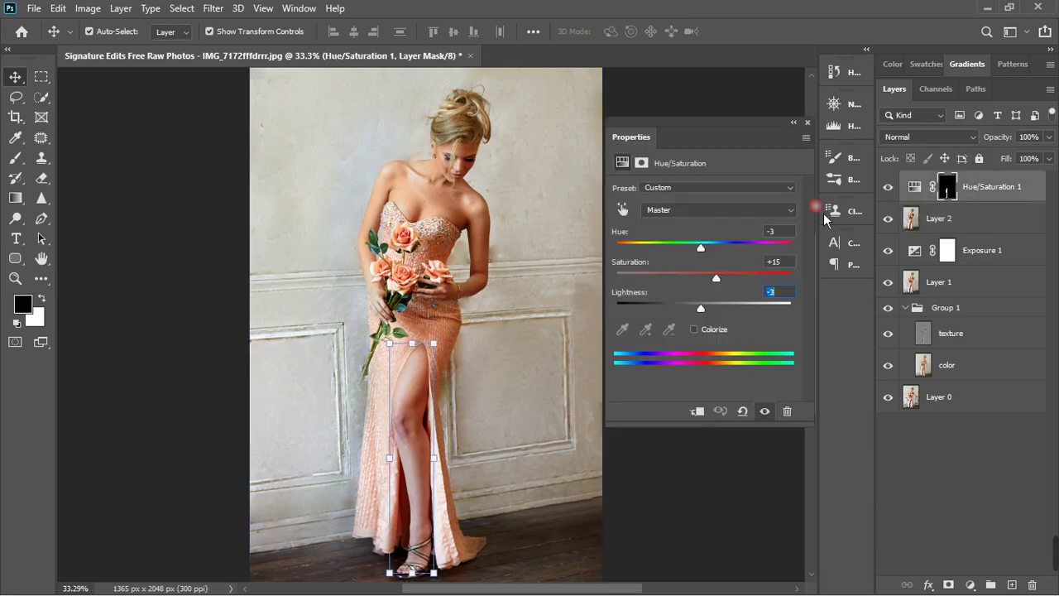
left_click_drag(723, 287, 718, 287)
left_click_drag(779, 293, 751, 292)
type("0")
left_click_drag(709, 257, 709, 262)
mouse_move(717, 286)
left_mouse_down()
mouse_move(734, 284)
mouse_move(717, 284)
left_mouse_up()
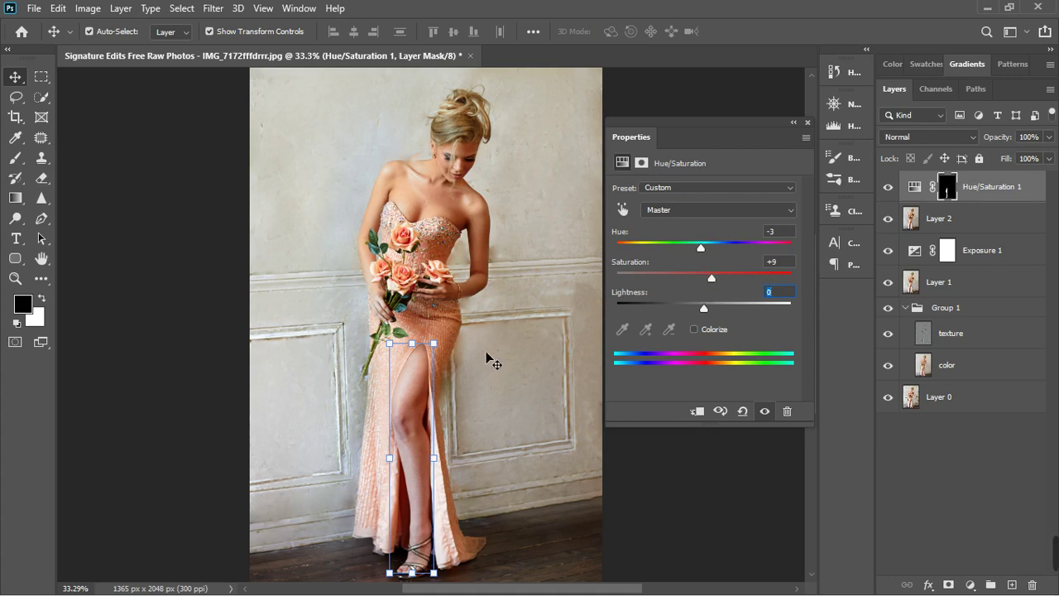
left_click(808, 124)
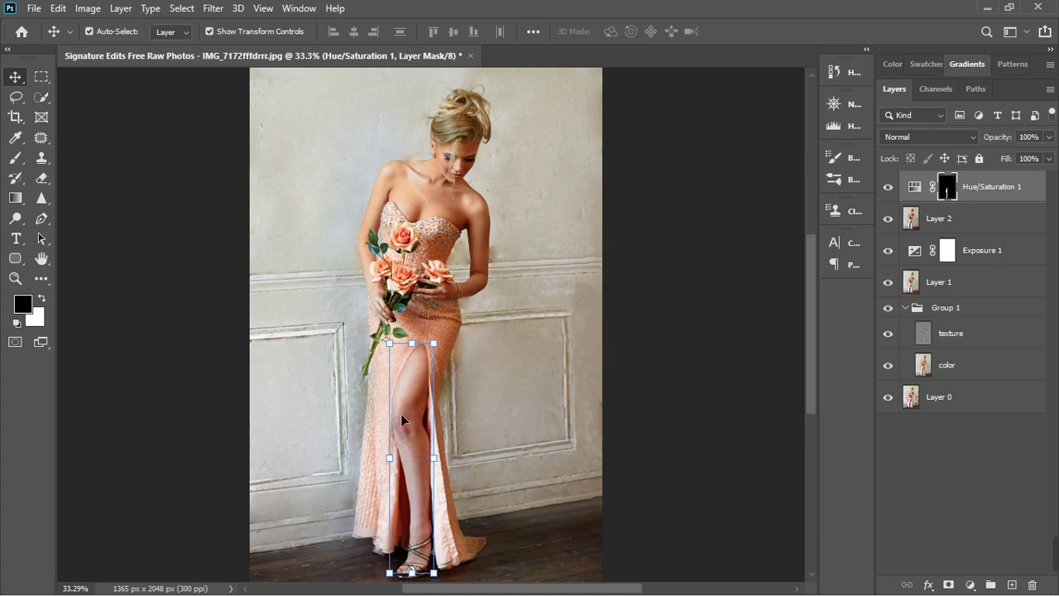
- Compare the whole photo before and after the leg correction by toggling the Hue/Saturation layer's visibility
scroll(440, 313, "down", 3)
left_click(501, 416)
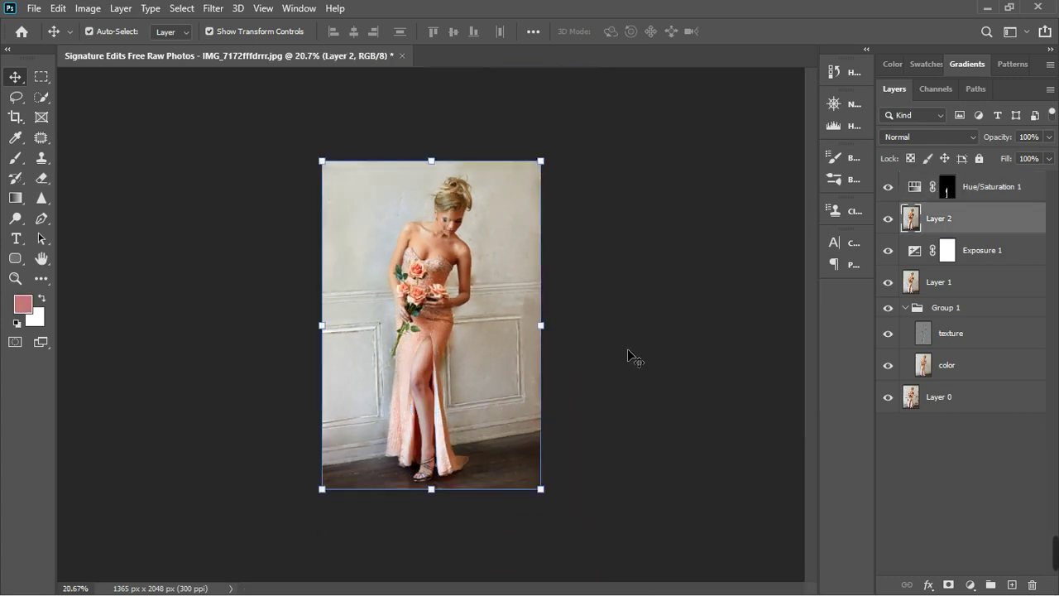
left_click(890, 189)
left_click(889, 189)
left_click(889, 190)
scroll(396, 381, "up", 3)
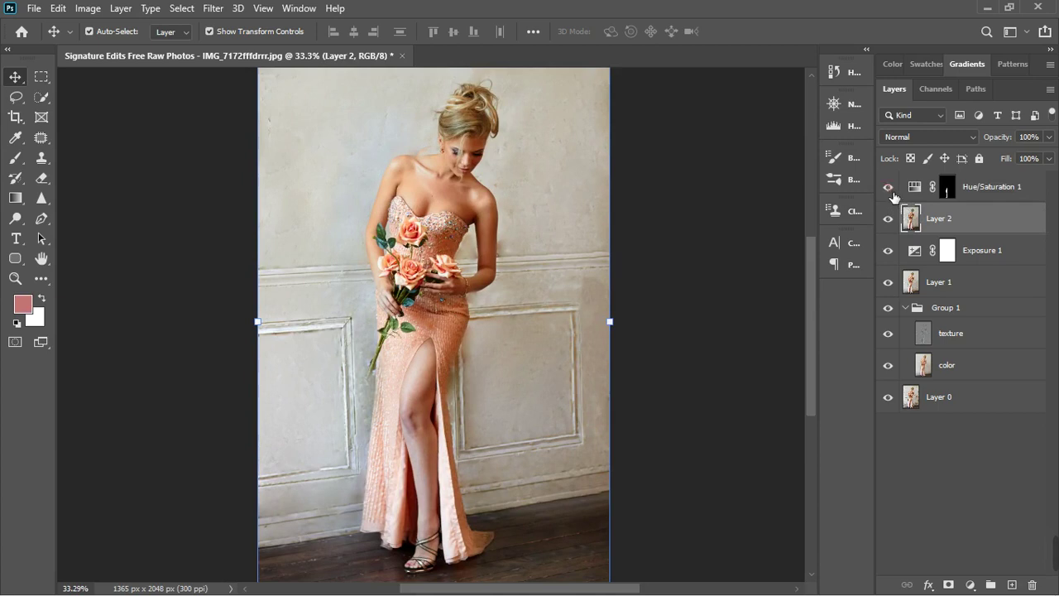